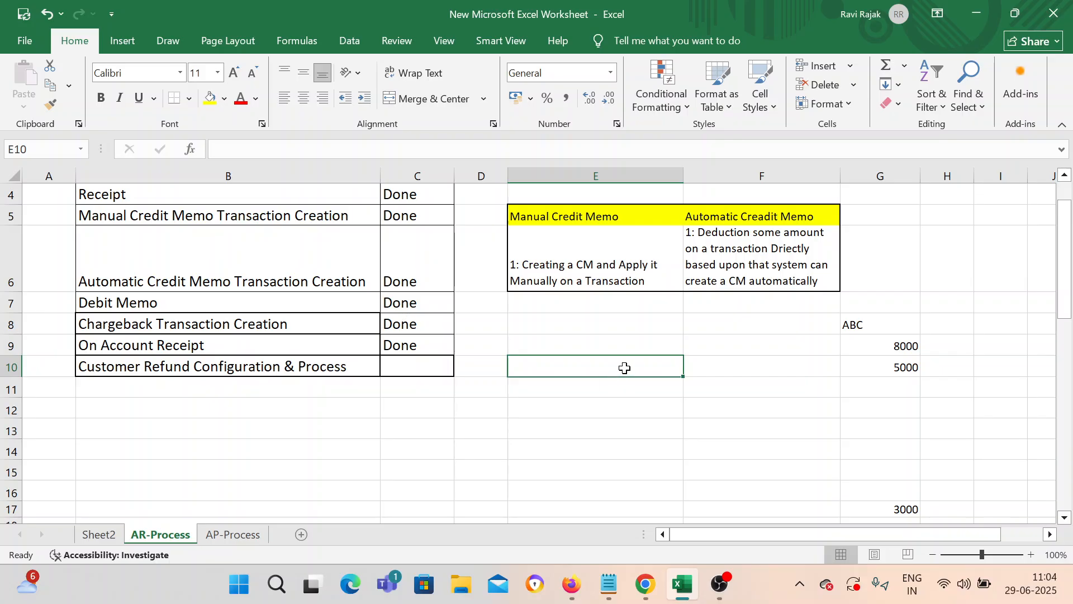
# Step: Enter the amounts 300, 400 and 100 in F10:F12
pyautogui.click(708, 370)
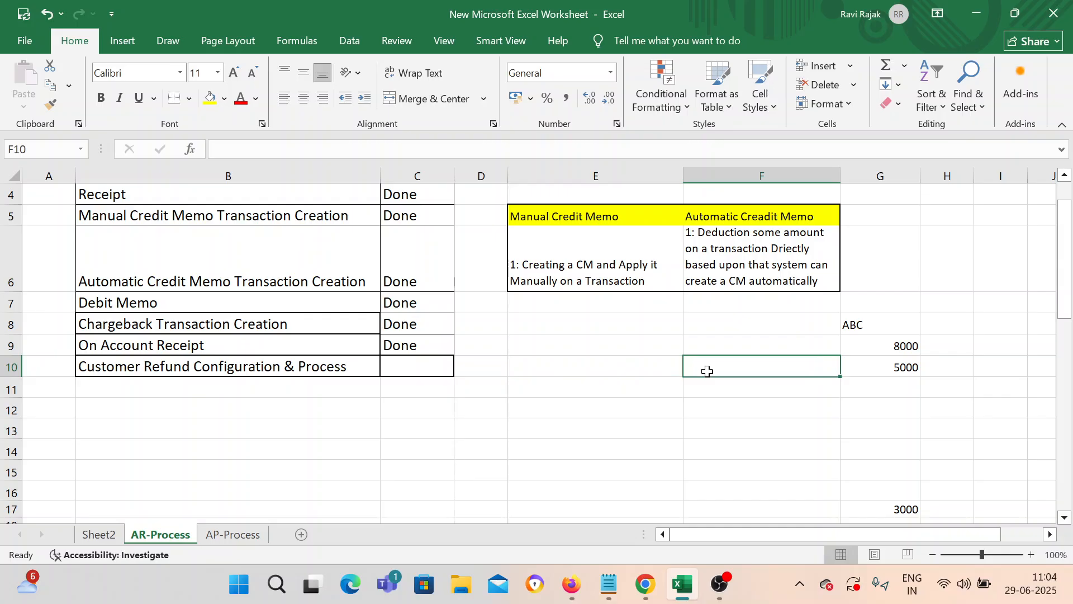
pyautogui.write('300')
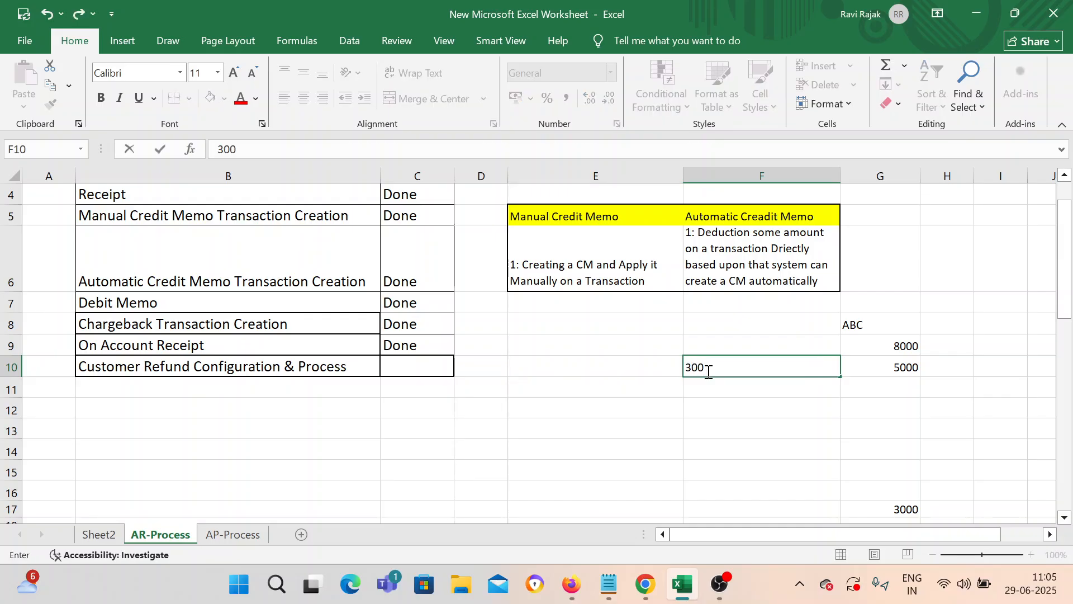
pyautogui.press('Return')
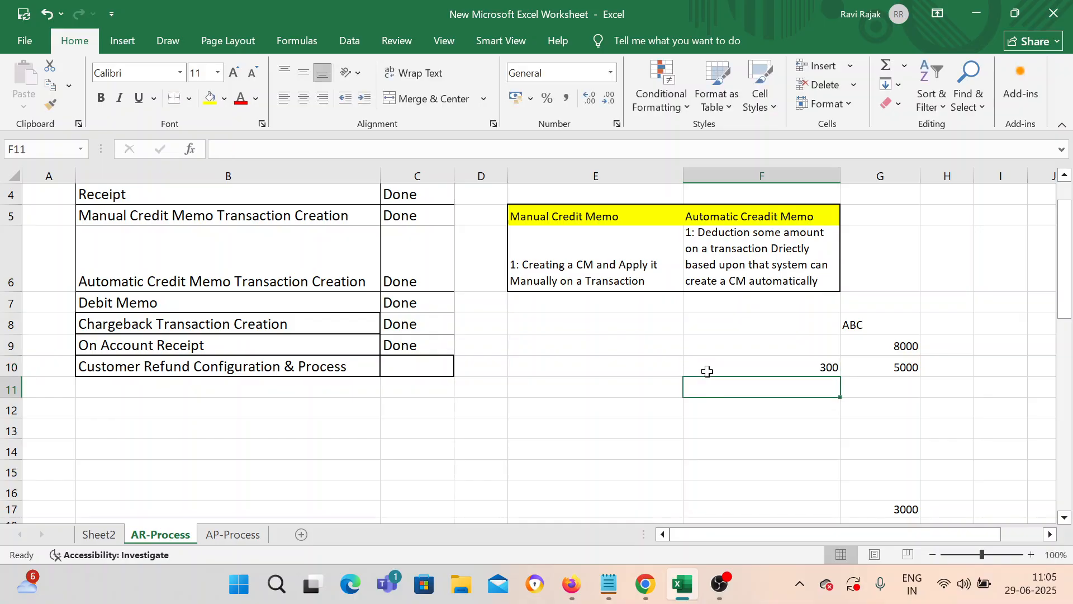
pyautogui.write('400')
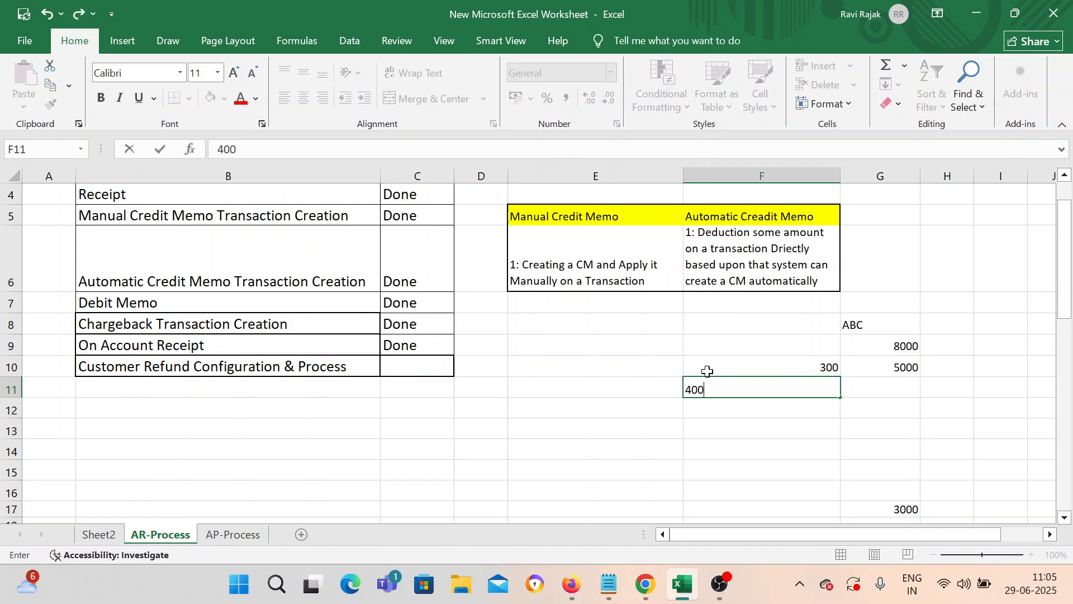
pyautogui.press('Return')
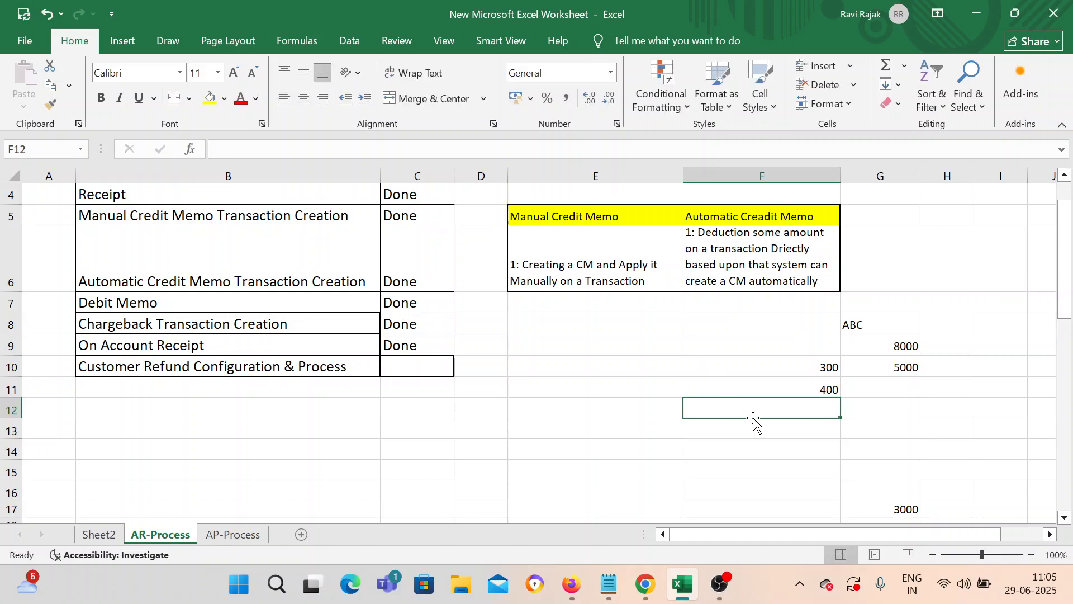
pyautogui.write('100')
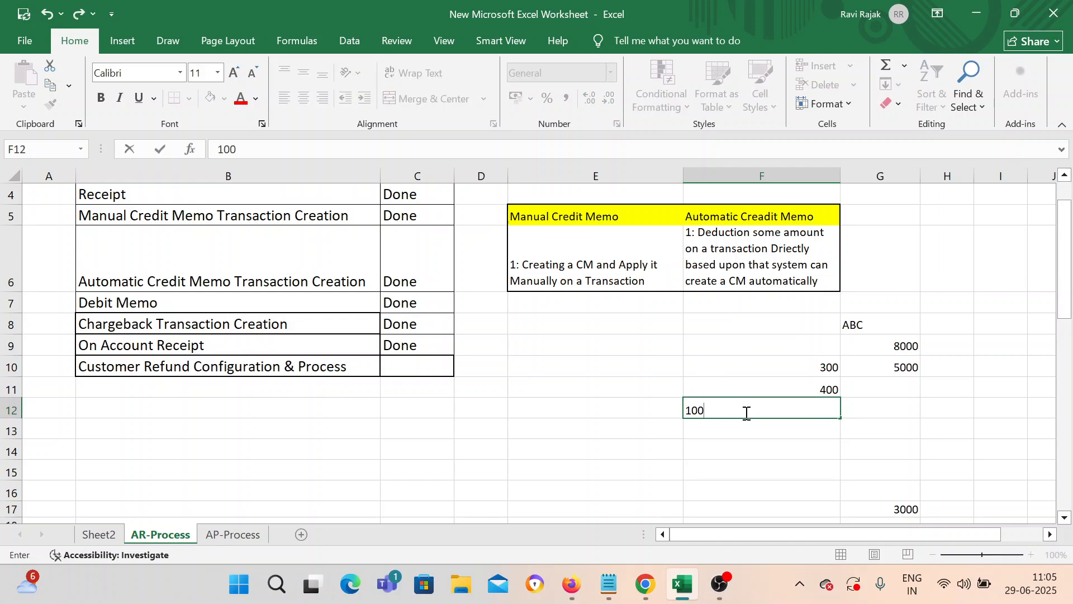
pyautogui.click(747, 412)
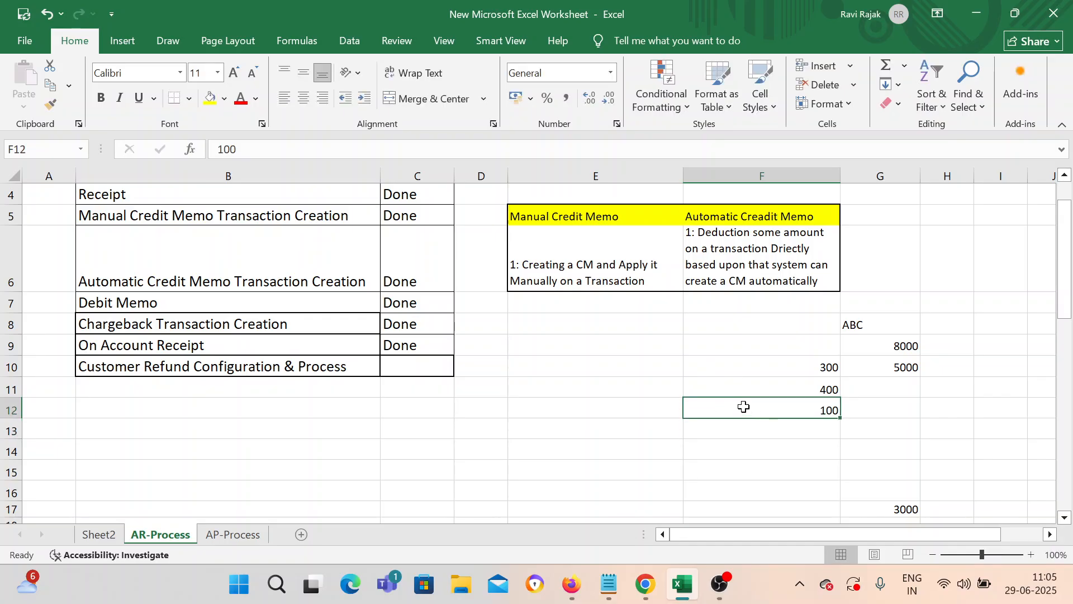
# Step: Label the amounts Transaction, Receipt and Unapplied Amount in E10:E12
pyautogui.click(625, 367)
pyautogui.write('Traba')
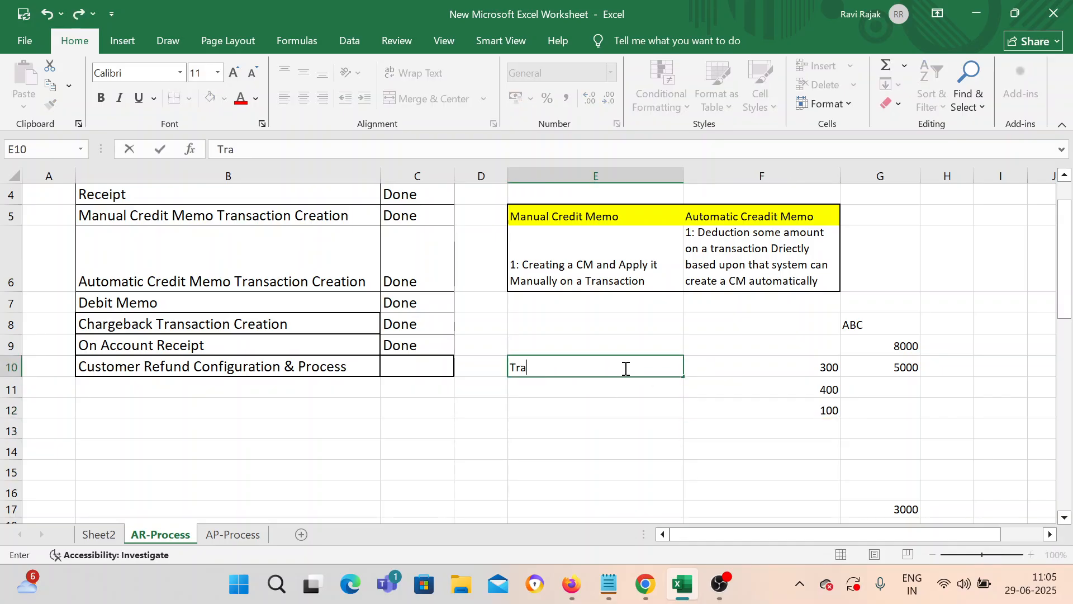
pyautogui.press('BackSpace')
pyautogui.press('BackSpace')
pyautogui.write('nsaction')
pyautogui.click(619, 385)
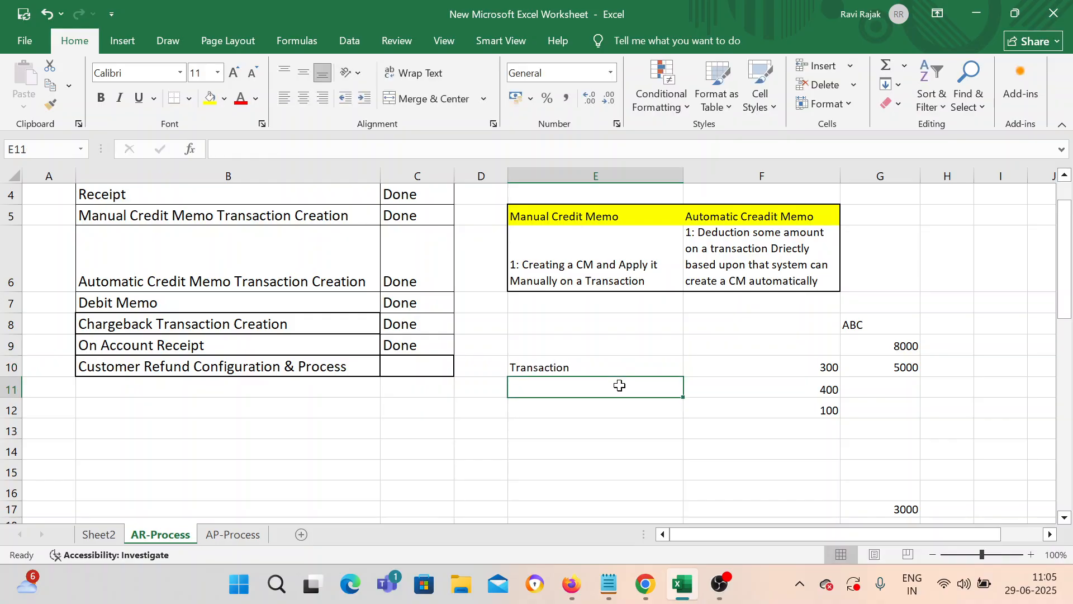
pyautogui.write('Receipt')
pyautogui.press('Return')
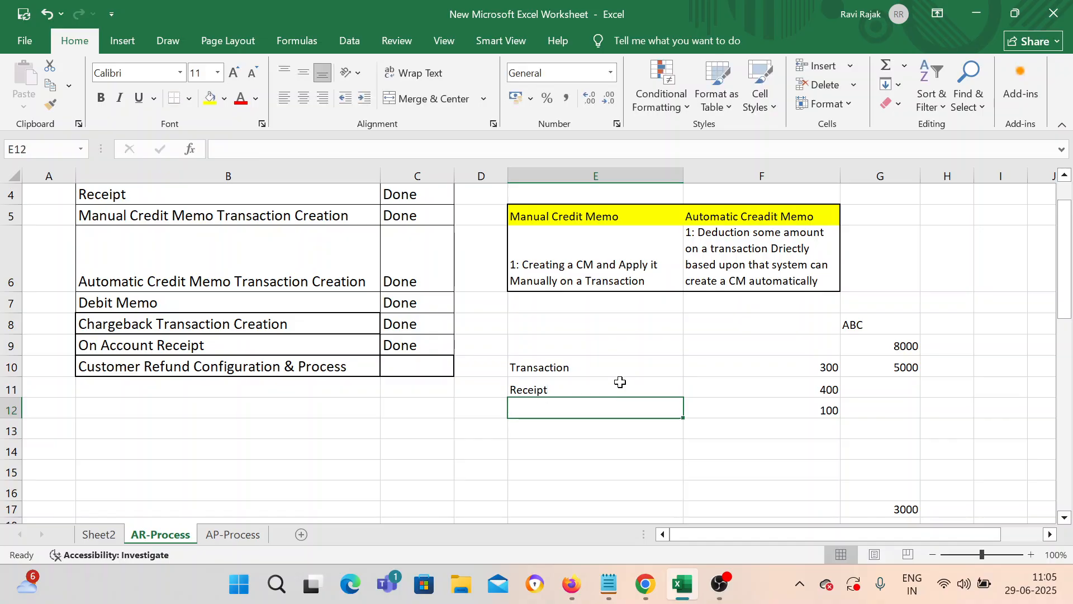
pyautogui.write('Unapp')
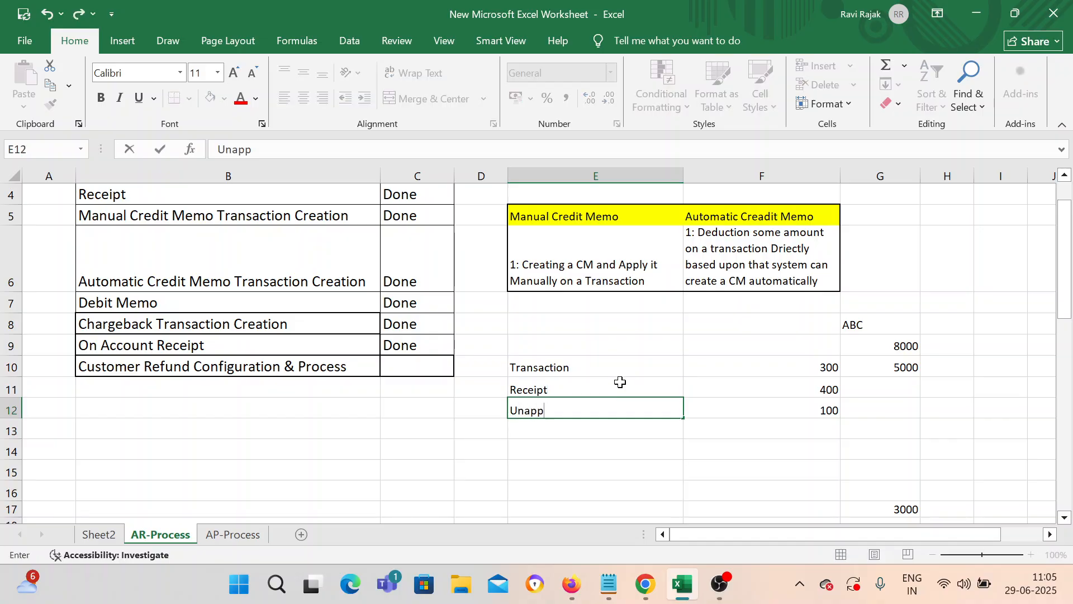
pyautogui.write('lied Amount')
pyautogui.click(796, 447)
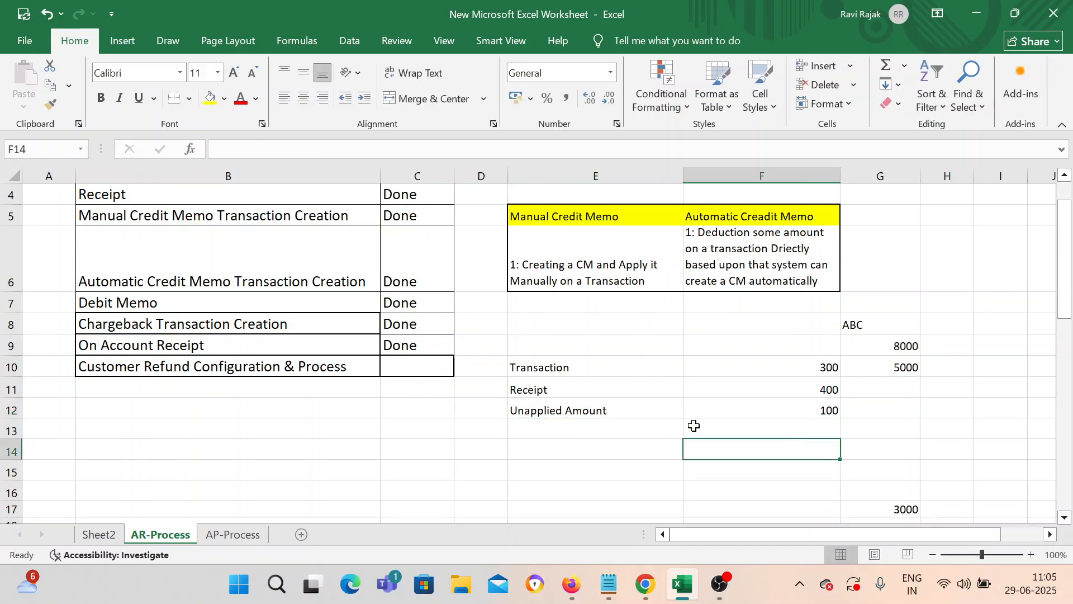
pyautogui.click(655, 428)
pyautogui.click(630, 412)
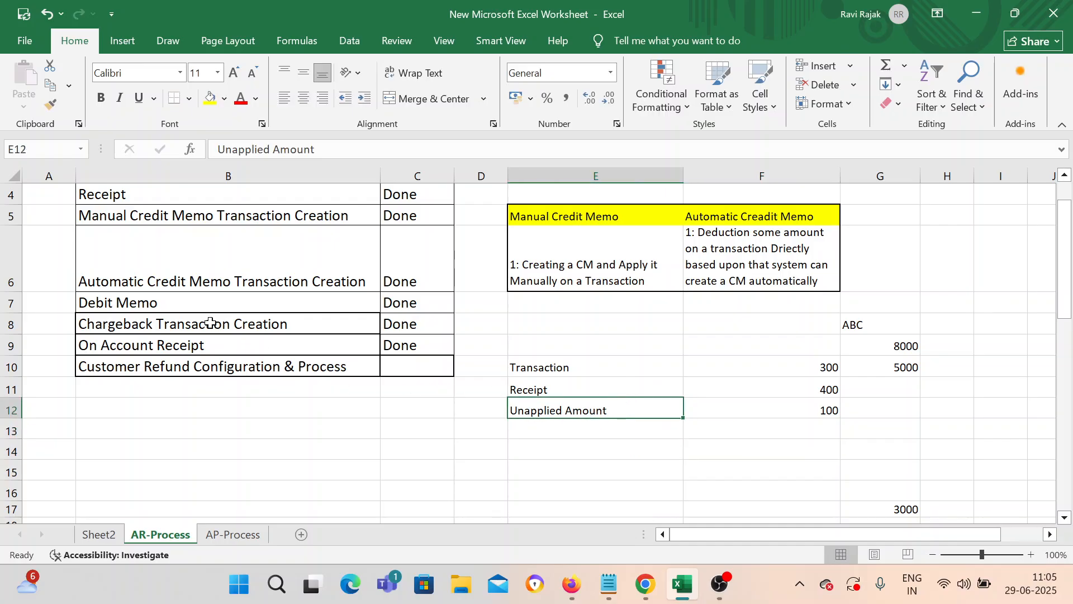
# Step: Copy the 'Customer Refund Configuration & Process' task title
pyautogui.click(183, 349)
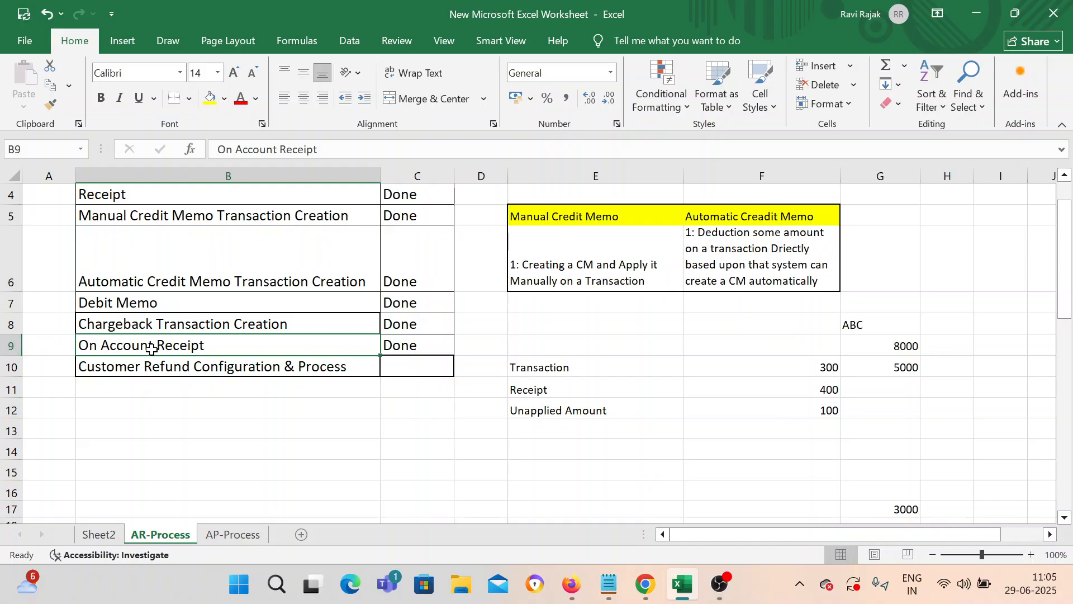
pyautogui.click(157, 372)
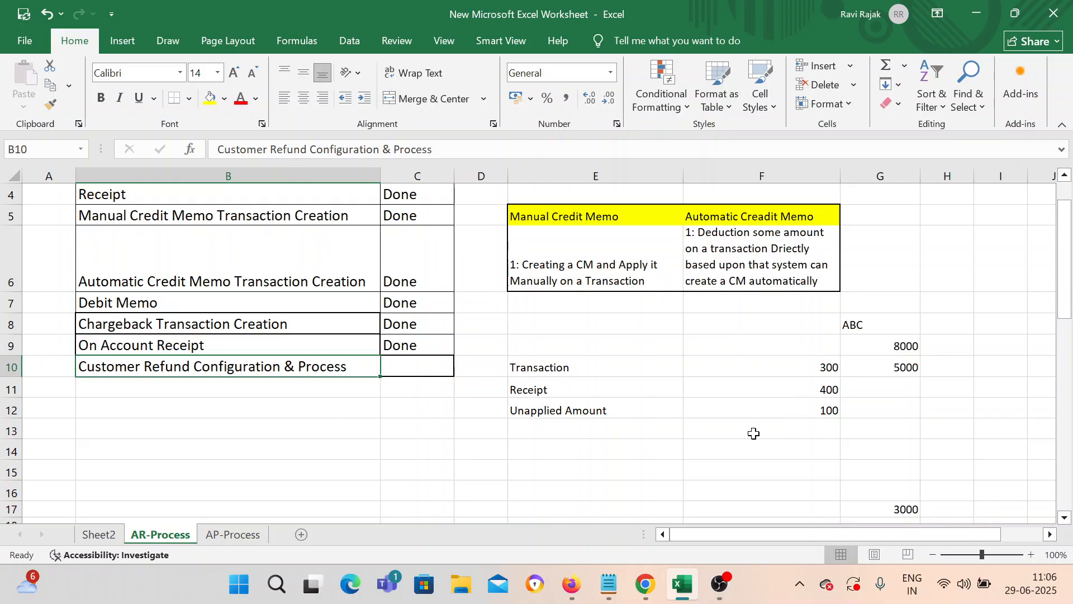
pyautogui.scroll(-1, 753, 433)
pyautogui.scroll(1, 532, 358)
pyautogui.scroll(-1, 614, 388)
pyautogui.scroll(2, 436, 398)
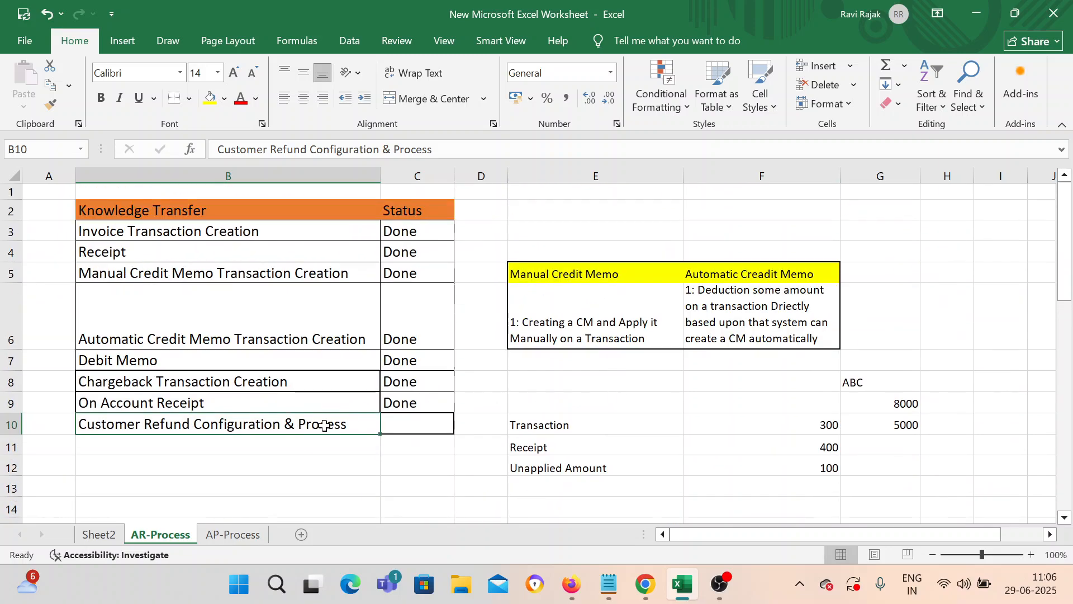
pyautogui.hotkey('ctrl', 'c')
# Step: Paste the refund title into B60 as a new section heading
pyautogui.scroll(-6, 336, 418)
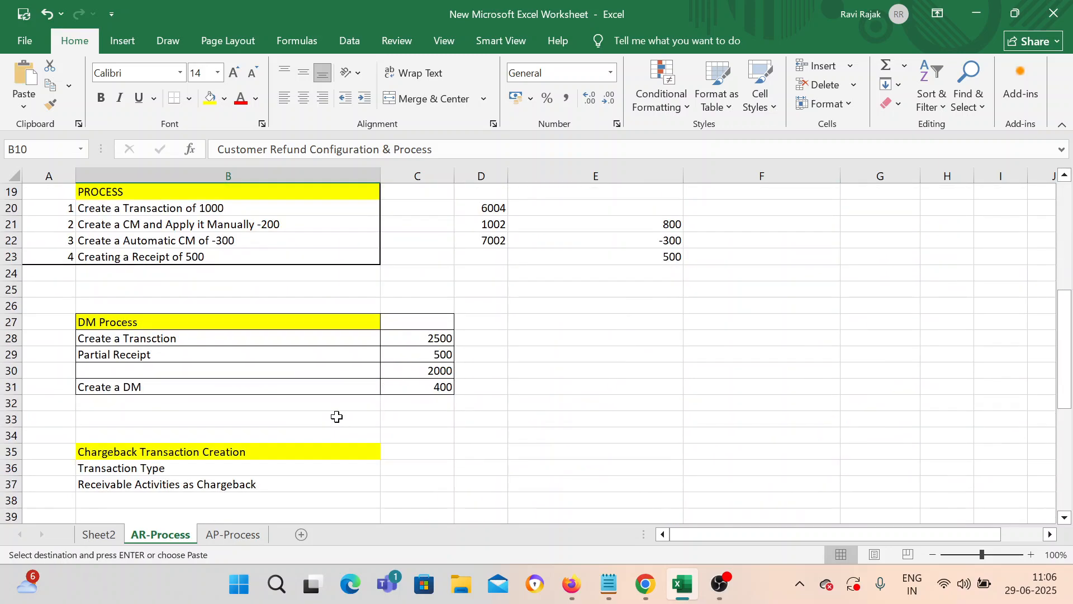
pyautogui.scroll(-12, 336, 419)
pyautogui.scroll(1, 221, 333)
pyautogui.click(244, 321)
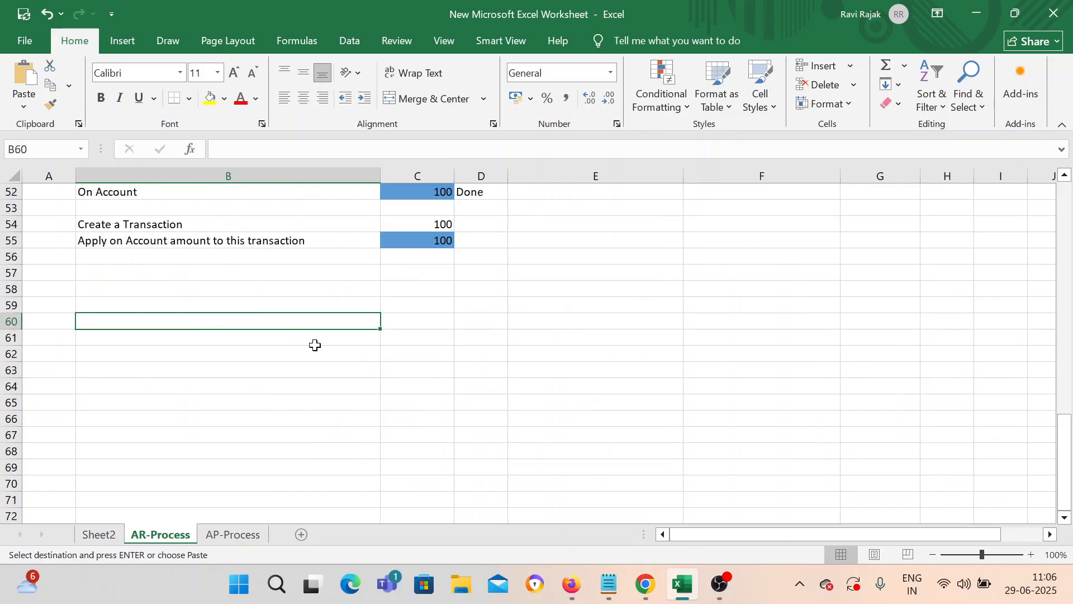
pyautogui.hotkey('ctrl', 'v')
pyautogui.click(201, 390)
pyautogui.doubleClick(205, 344)
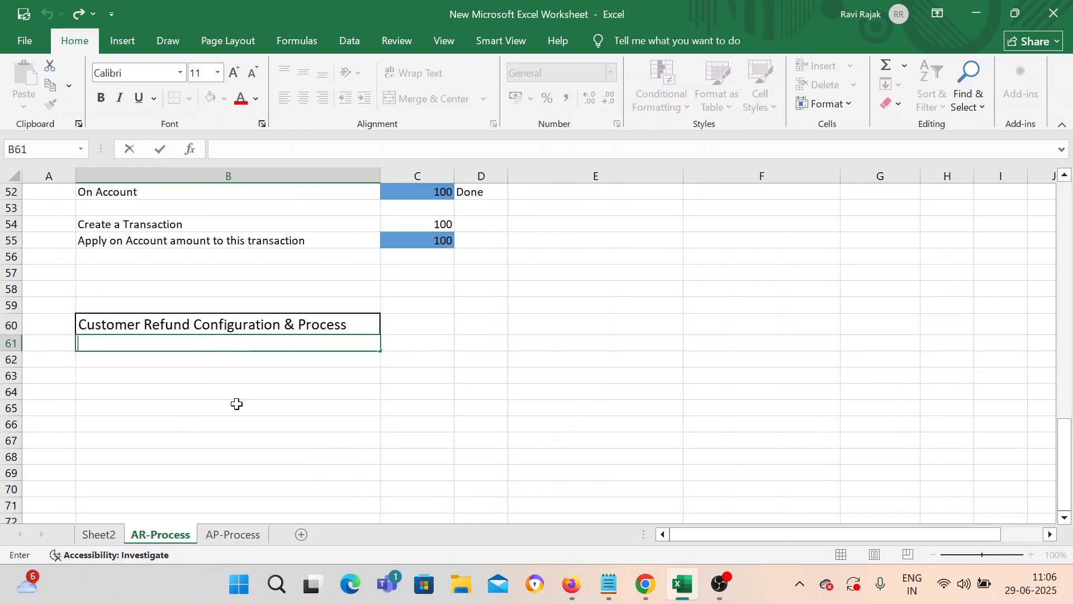
pyautogui.click(143, 385)
pyautogui.click(154, 346)
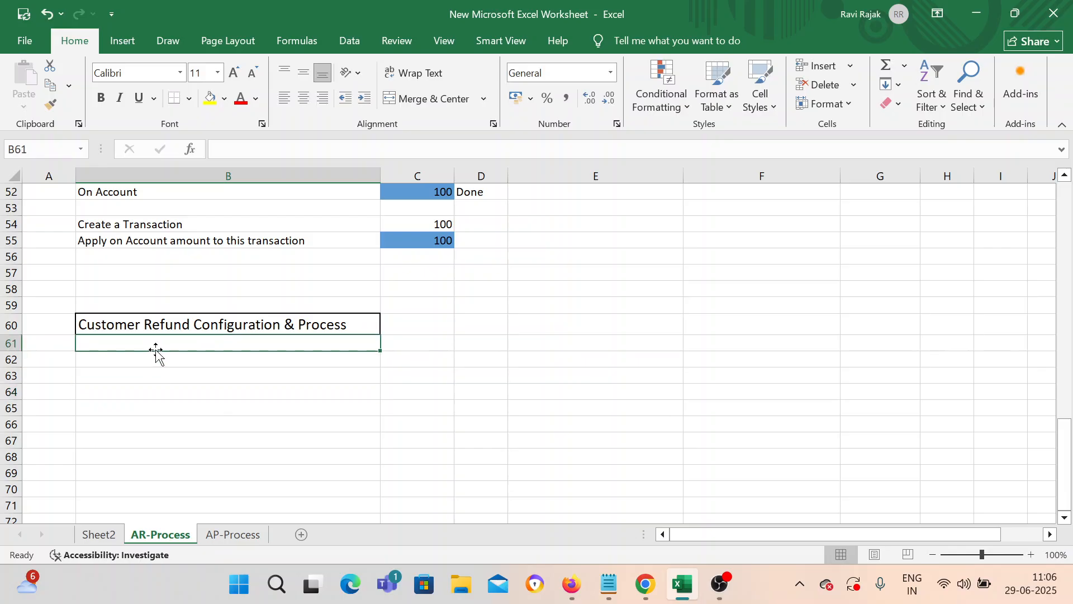
pyautogui.press('Escape')
pyautogui.doubleClick(156, 345)
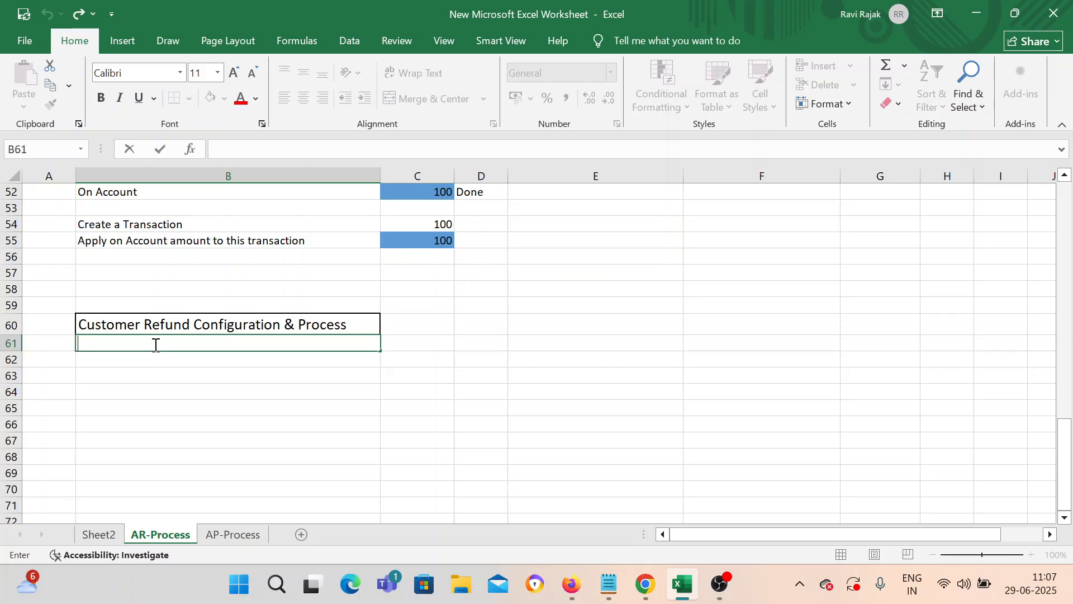
# Step: Enter 'System Option set mimimun Refund Amount' in B61
pyautogui.write('System Option Set mimins')
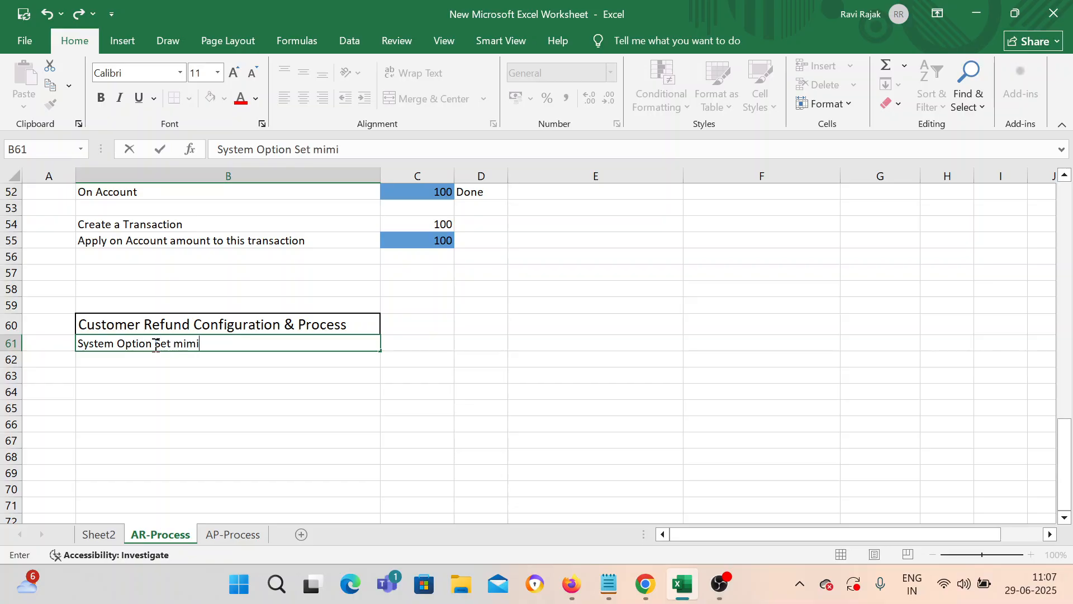
pyautogui.press('BackSpace')
pyautogui.press('BackSpace')
pyautogui.write('mun Refu')
pyautogui.press('BackSpace')
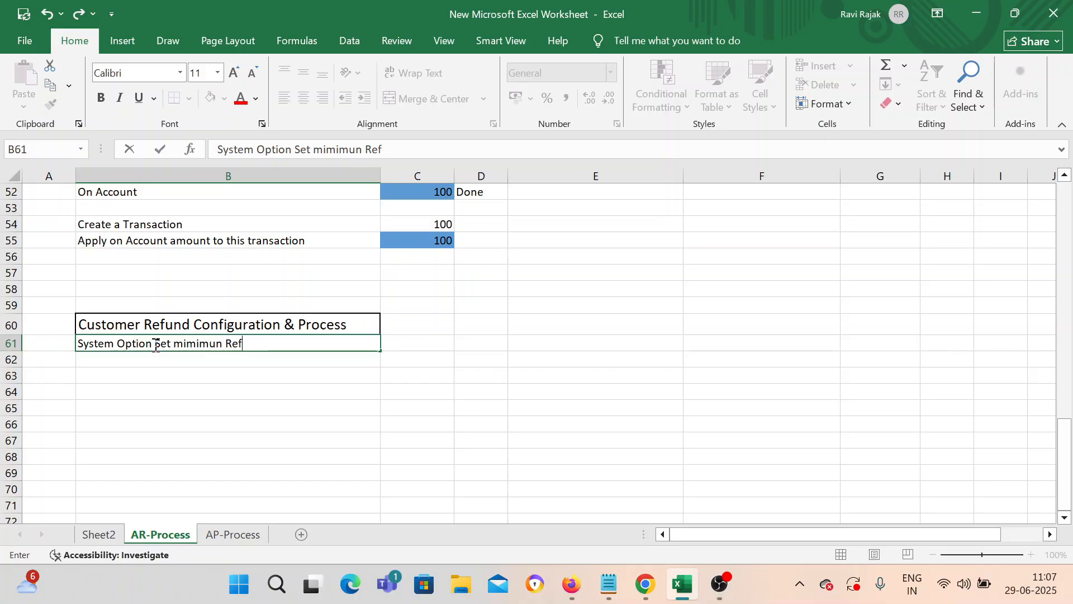
pyautogui.write('und Amount')
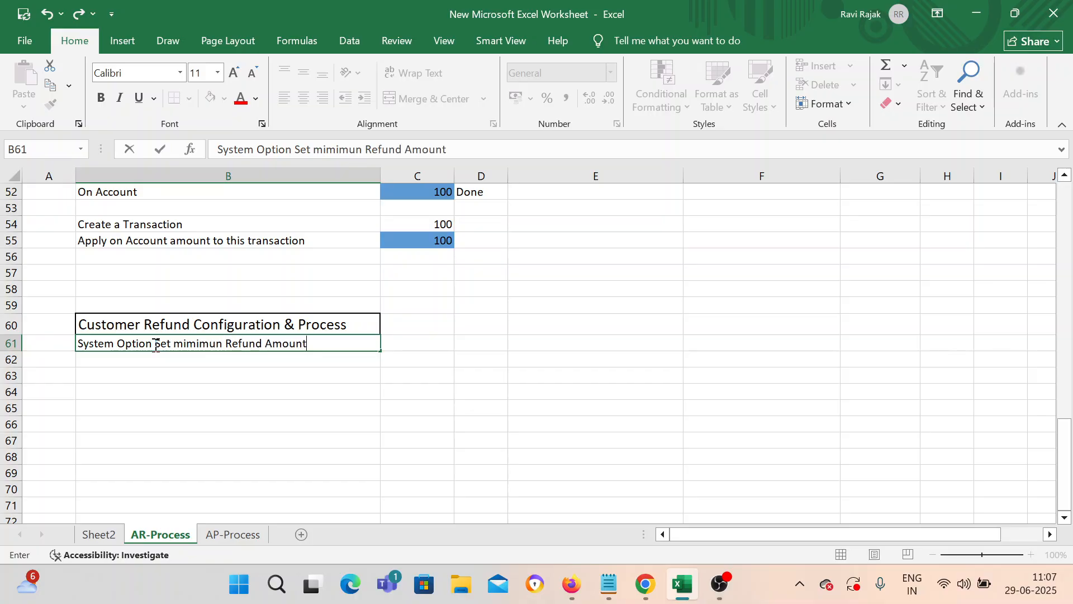
pyautogui.press('Return')
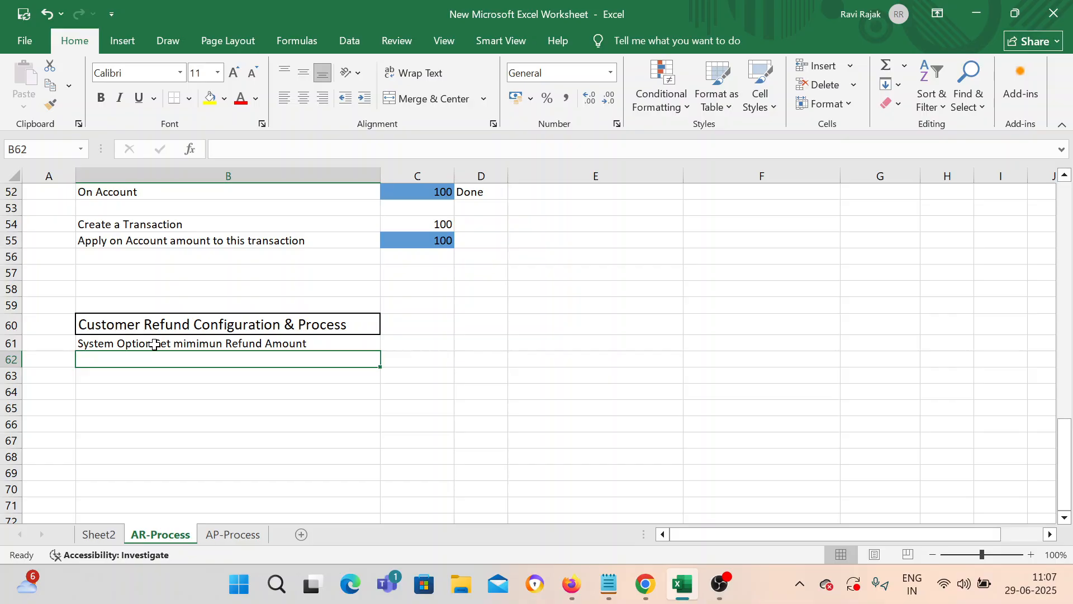
# Step: Enter 'Receivables Activites create as Refund' in B62
pyautogui.write('Receiva')
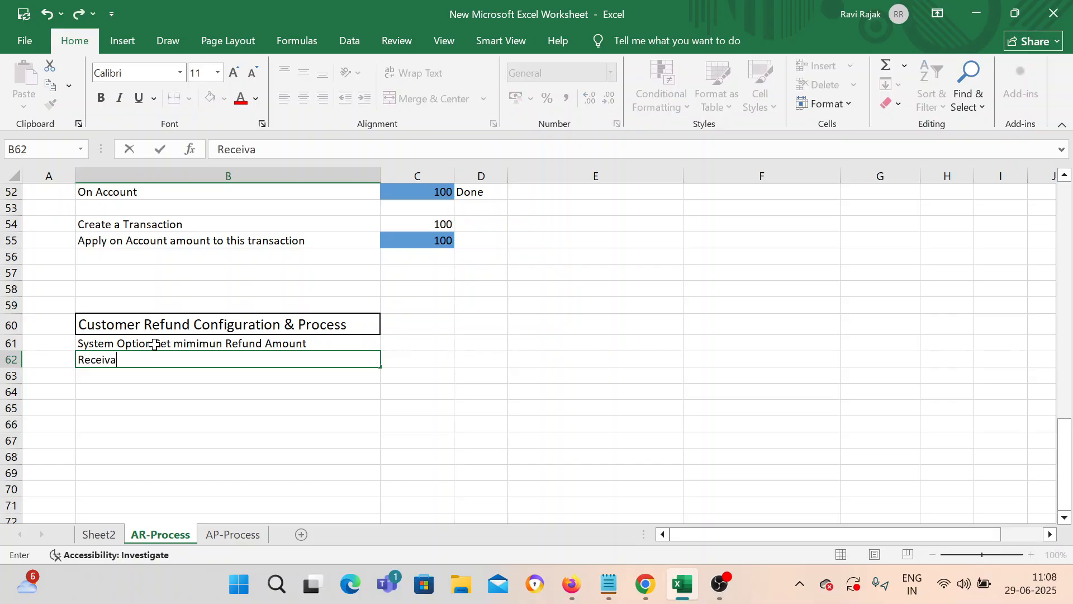
pyautogui.write('bles Activ')
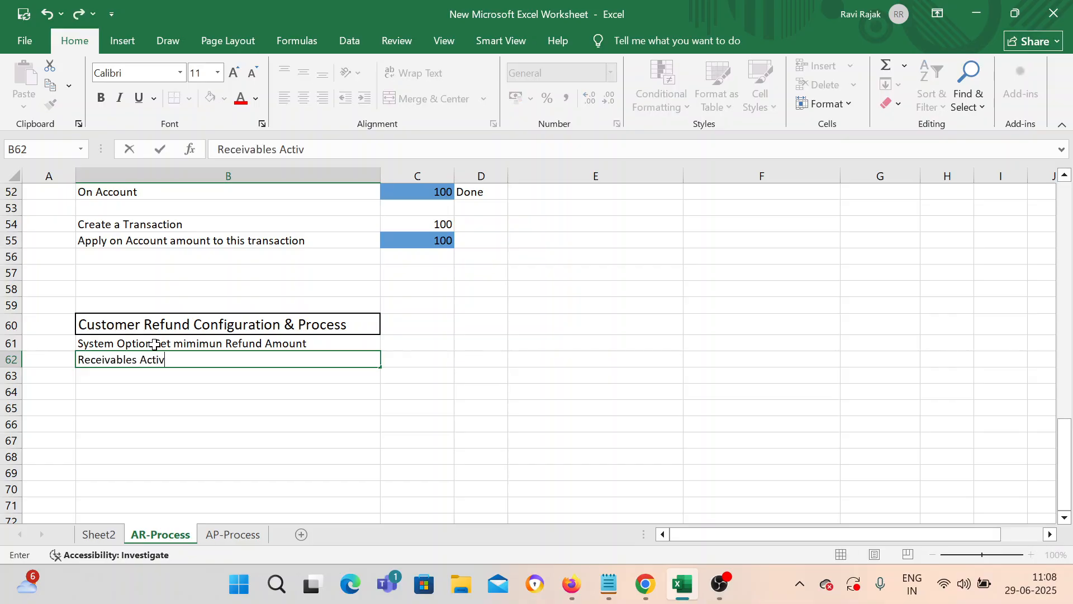
pyautogui.write('ites')
pyautogui.write('create a s Refund')
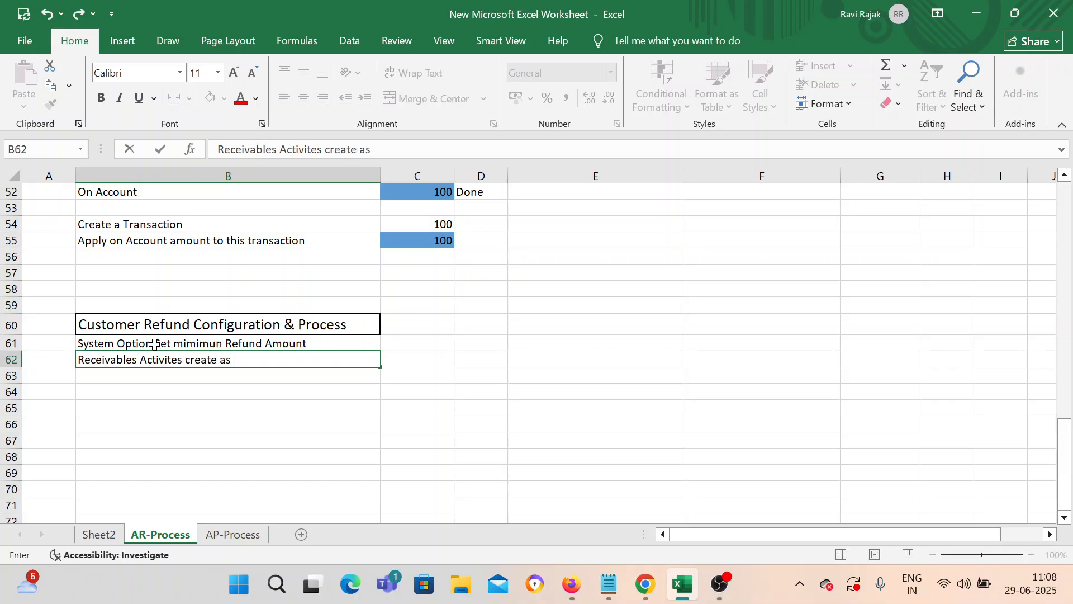
pyautogui.press('Return')
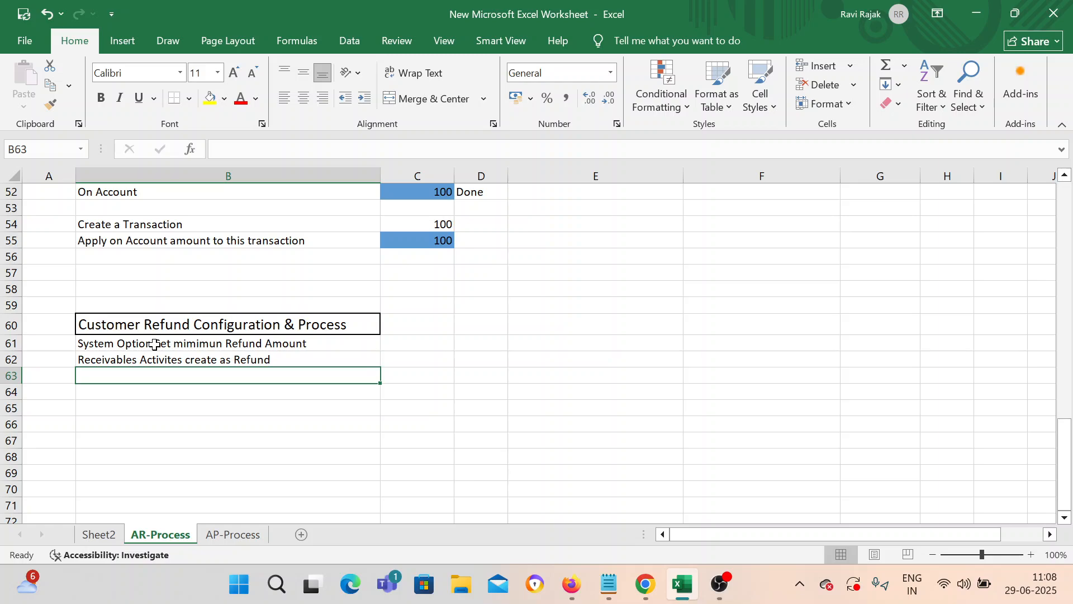
pyautogui.write('Manage A')
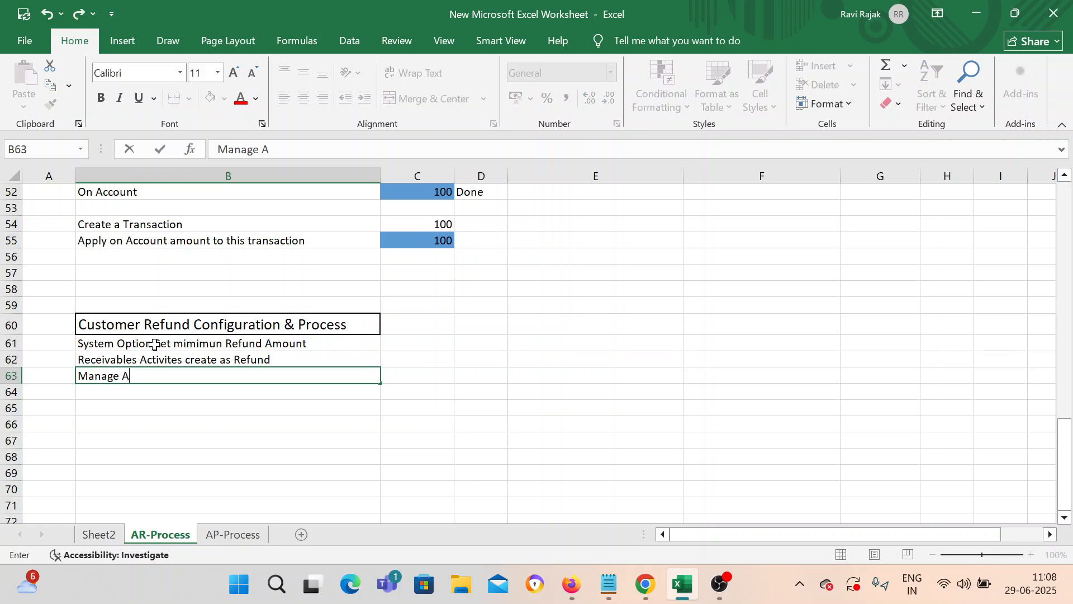
pyautogui.write('pprovalk')
pyautogui.press('BackSpace')
pyautogui.press('BackSpace')
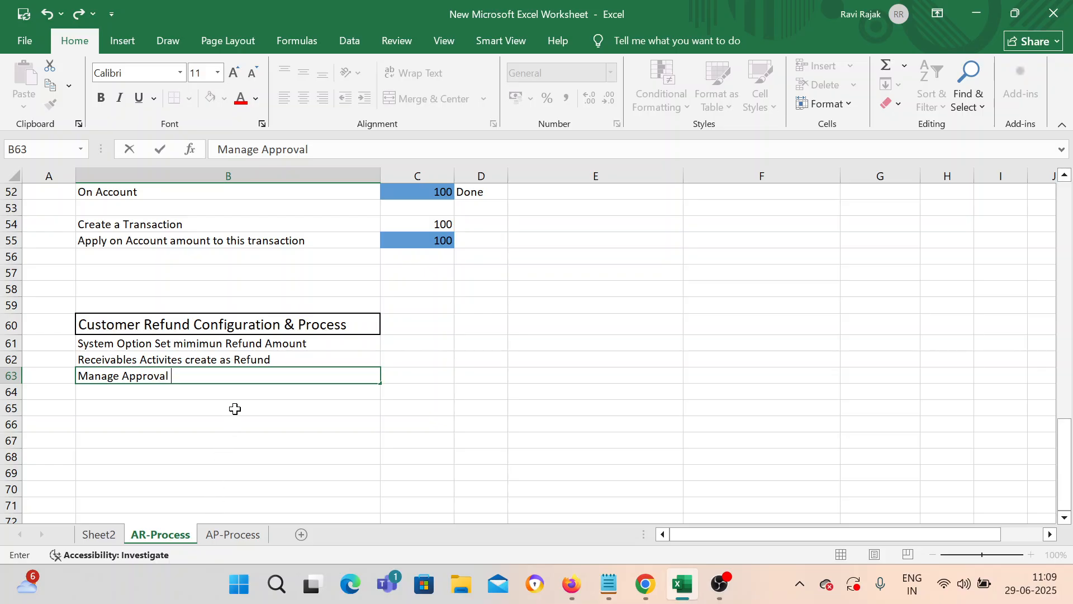
pyautogui.write('Limit')
pyautogui.press('Return')
pyautogui.click(142, 376)
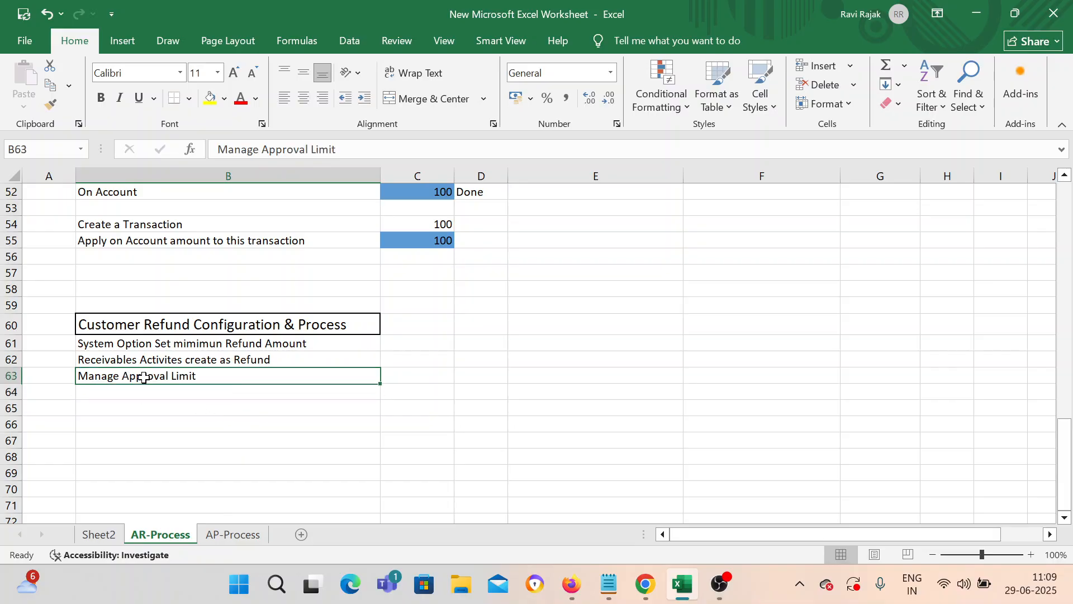
pyautogui.moveTo(176, 344); pyautogui.dragTo(181, 374)
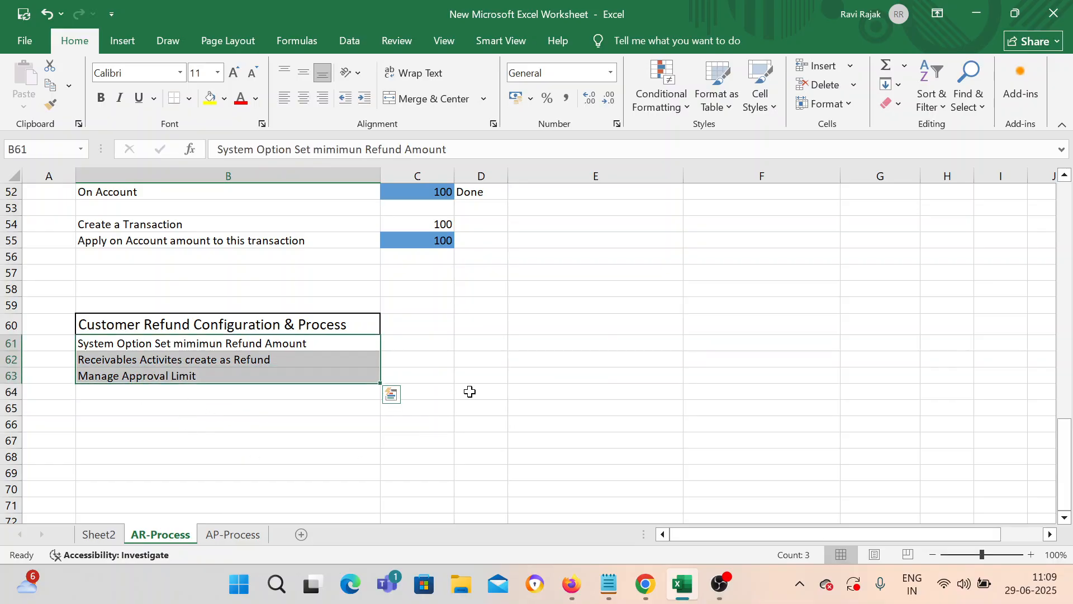
pyautogui.scroll(-1, 472, 391)
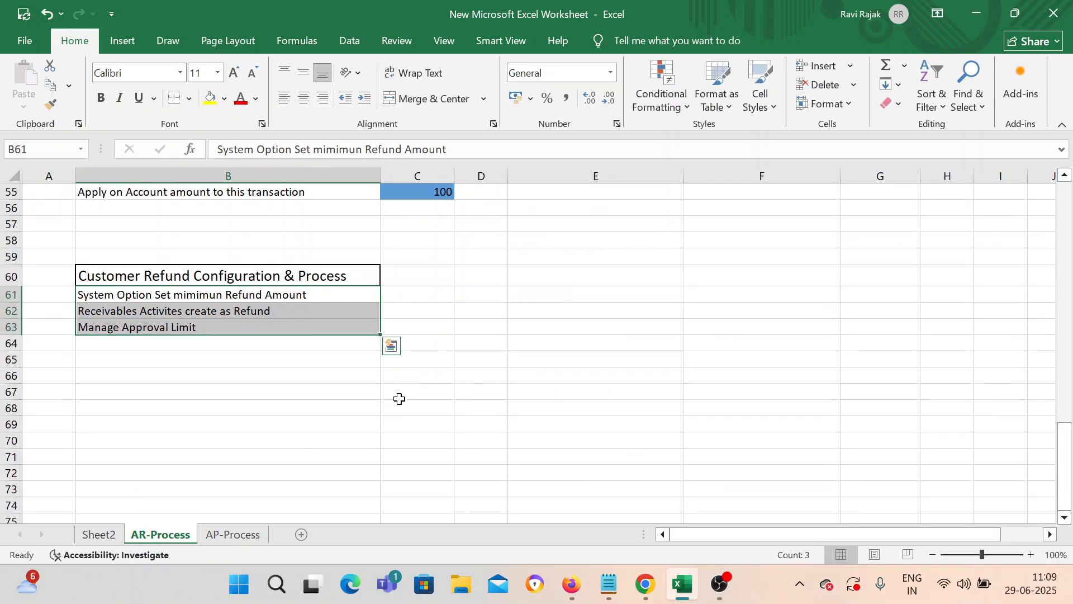
pyautogui.click(151, 379)
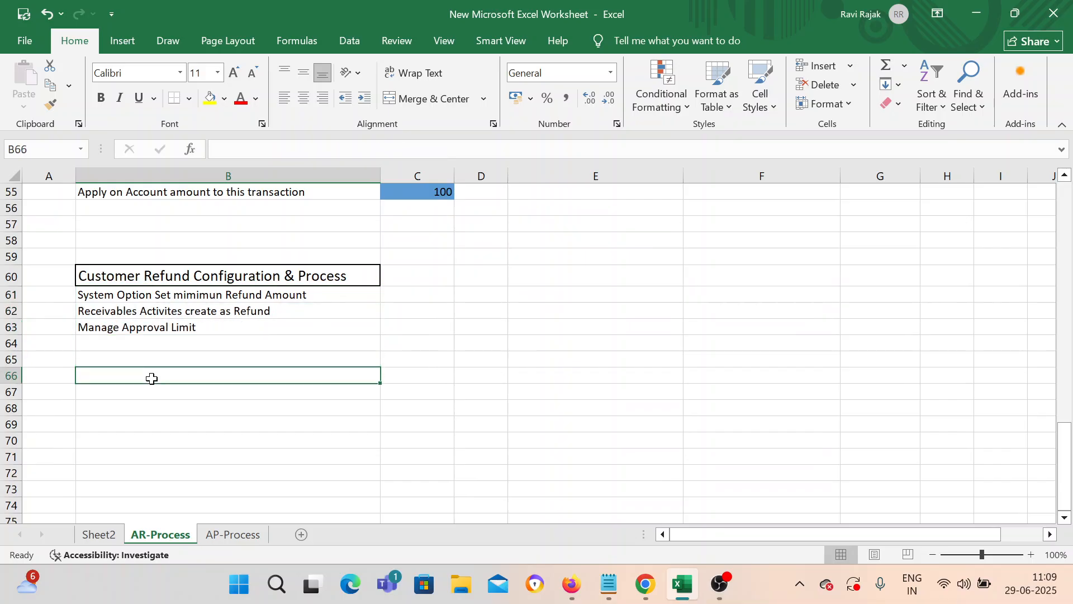
# Step: Add a Process heading and the row 'Create a Transaction of' with 2500
pyautogui.write('O')
pyautogui.press('BackSpace')
pyautogui.write('Process')
pyautogui.press('Return')
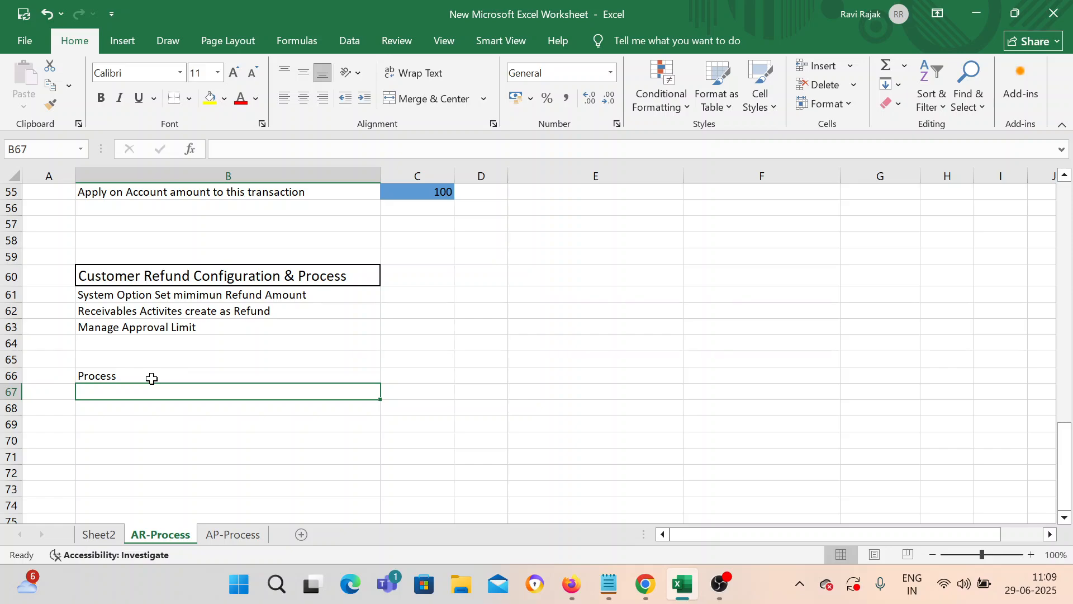
pyautogui.write('CReate a Trabsaction')
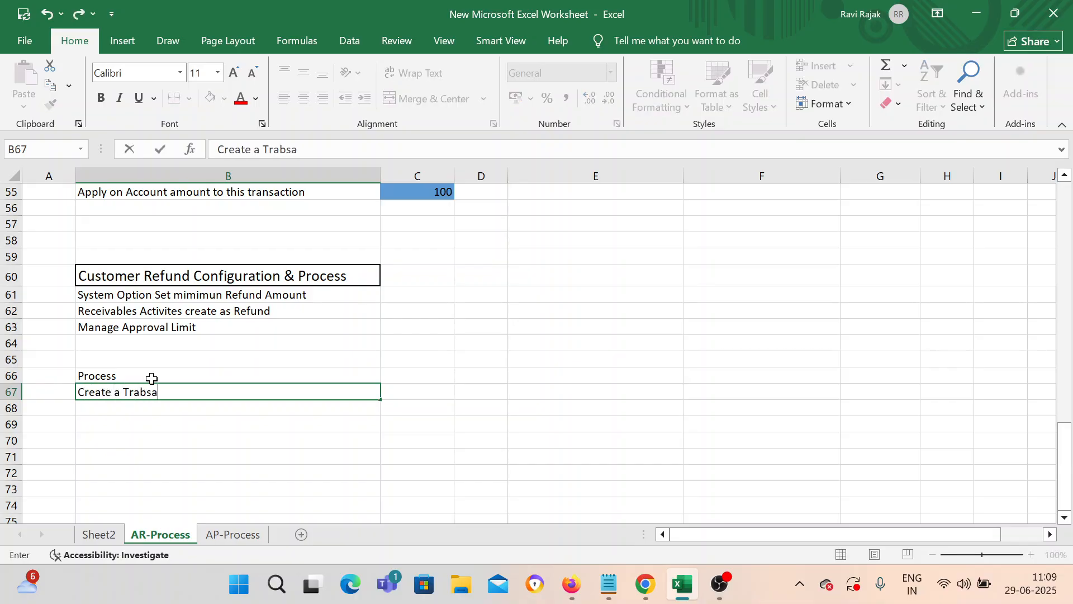
pyautogui.press('BackSpace')
pyautogui.press('BackSpace')
pyautogui.press('BackSpace')
pyautogui.press('BackSpace')
pyautogui.press('BackSpace')
pyautogui.press('BackSpace')
pyautogui.press('BackSpace')
pyautogui.press('BackSpace')
pyautogui.write('nsaction of')
pyautogui.write('2500')
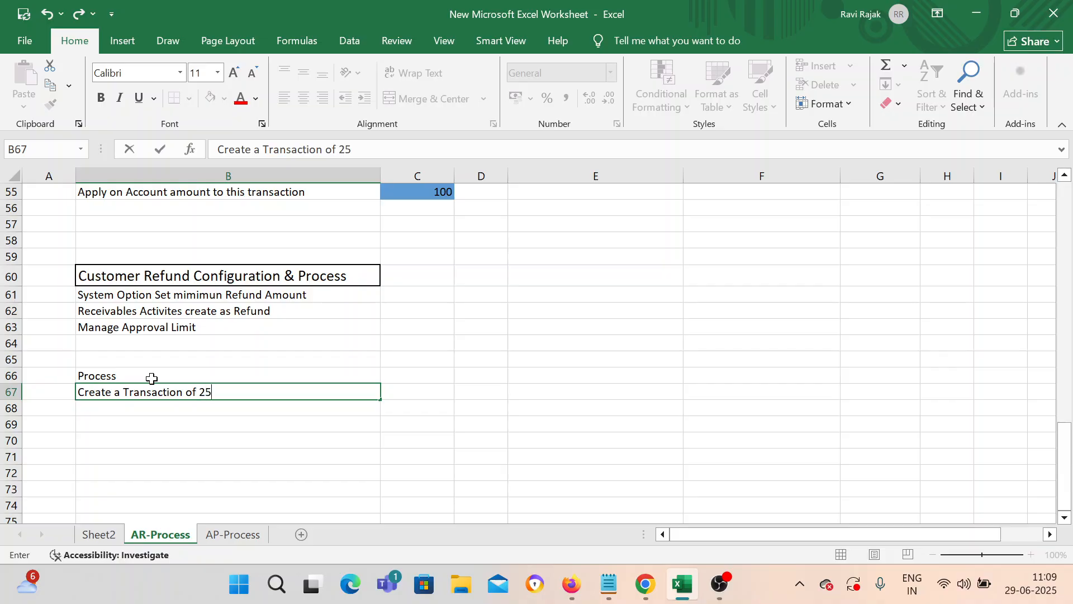
pyautogui.press('BackSpace')
pyautogui.press('BackSpace')
pyautogui.press('BackSpace')
pyautogui.press('BackSpace')
pyautogui.press('Tab')
pyautogui.write('2500')
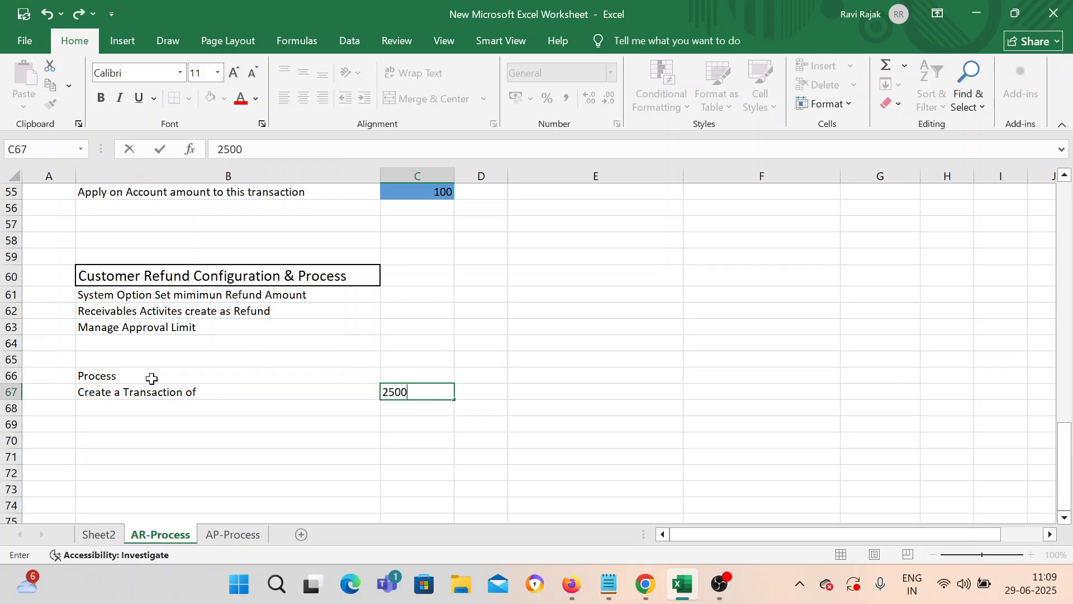
pyautogui.press('Return')
# Step: Add rows 'Create a Receipt' with 3000 and 'Refund' with 500
pyautogui.write('Create ')
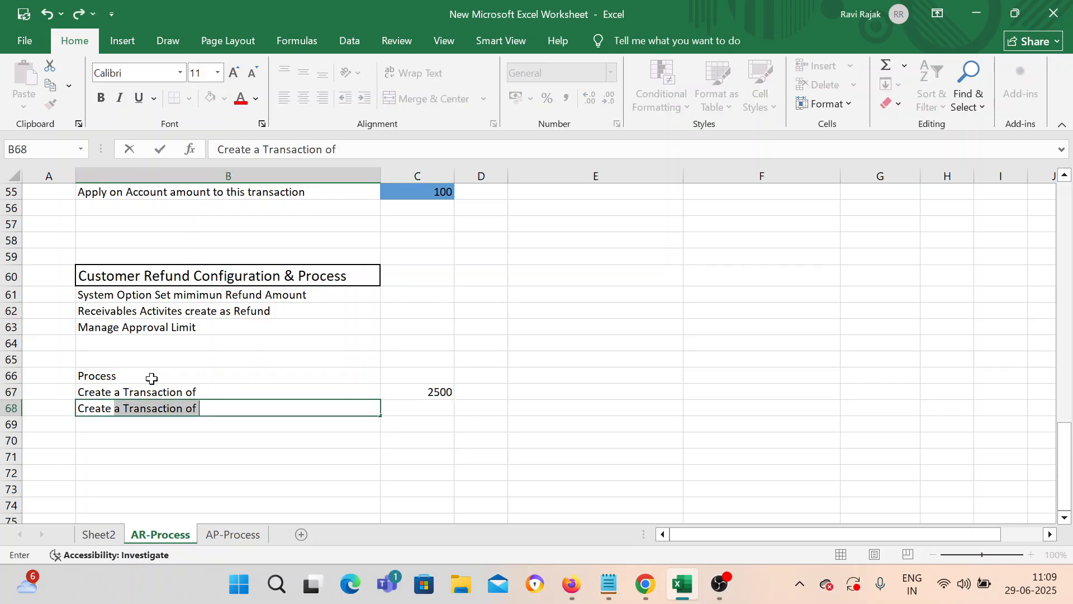
pyautogui.write('a Receipt')
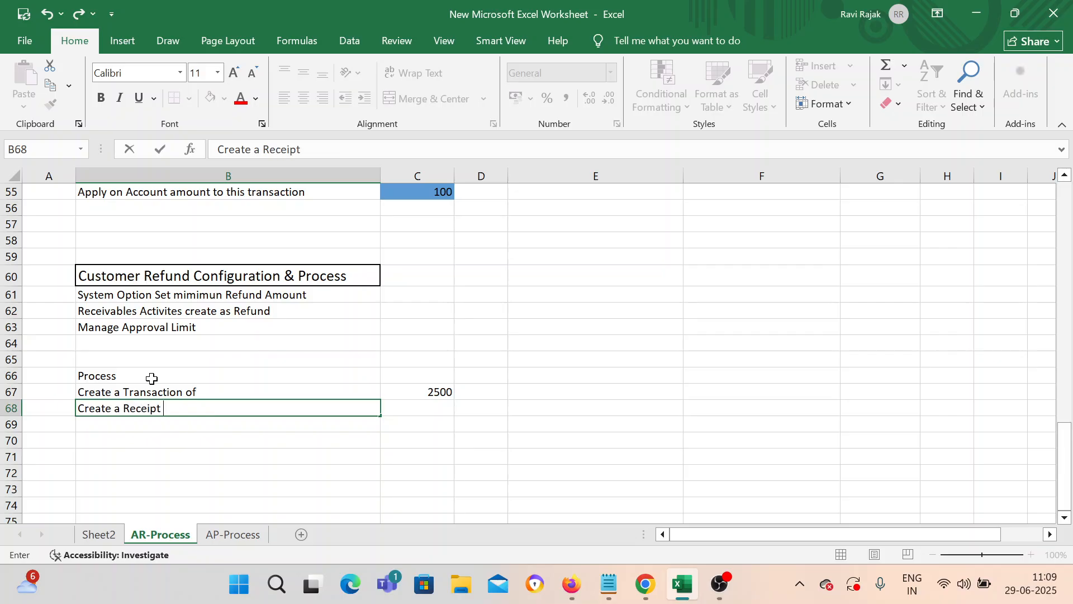
pyautogui.press('Tab')
pyautogui.write('3')
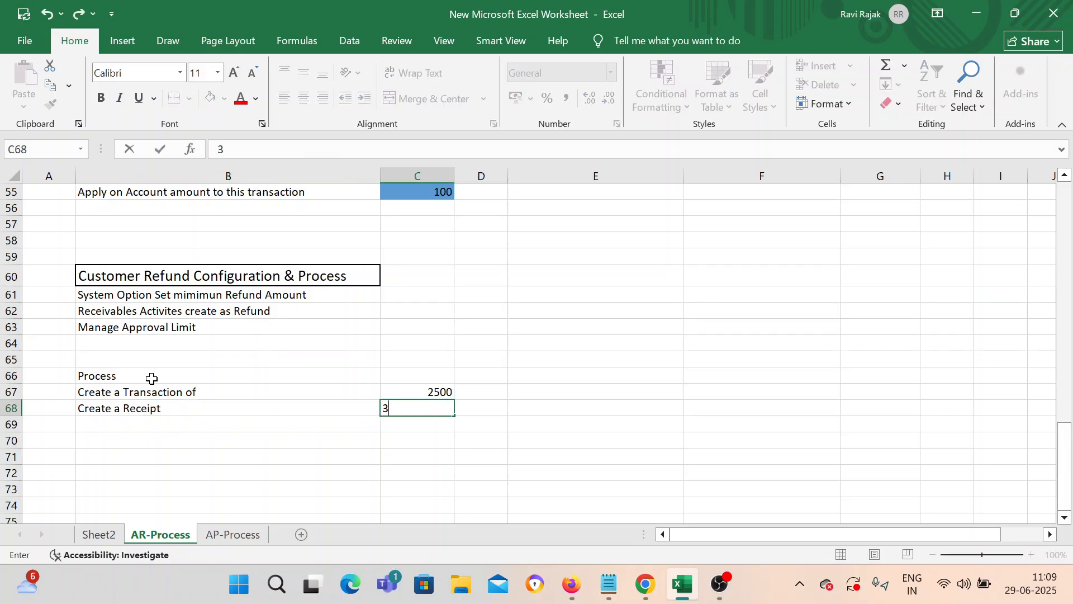
pyautogui.write('000')
pyautogui.press('Return')
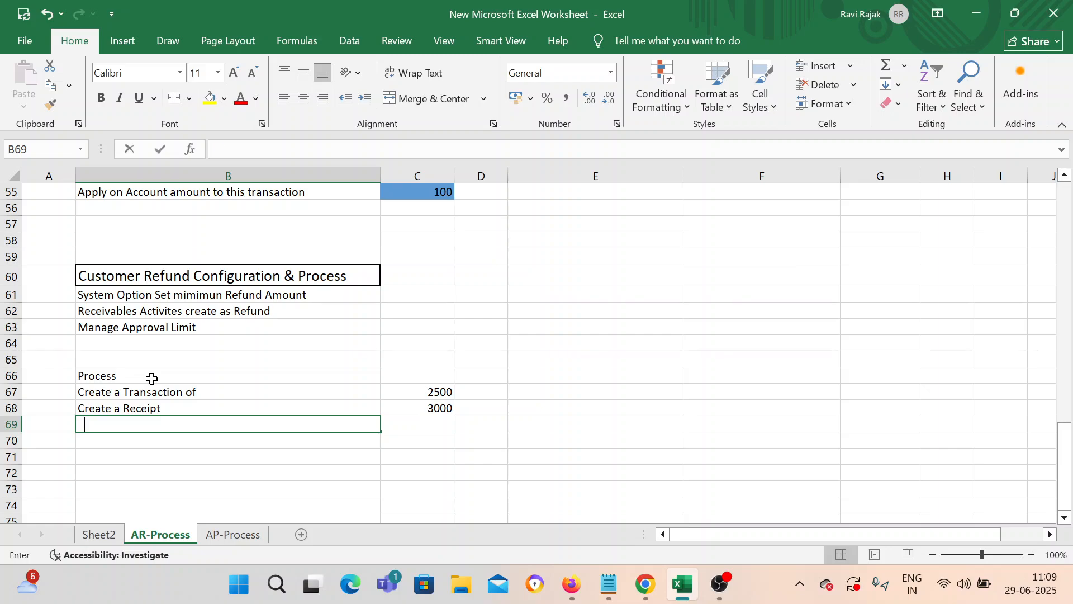
pyautogui.write('Refund')
pyautogui.press('Tab')
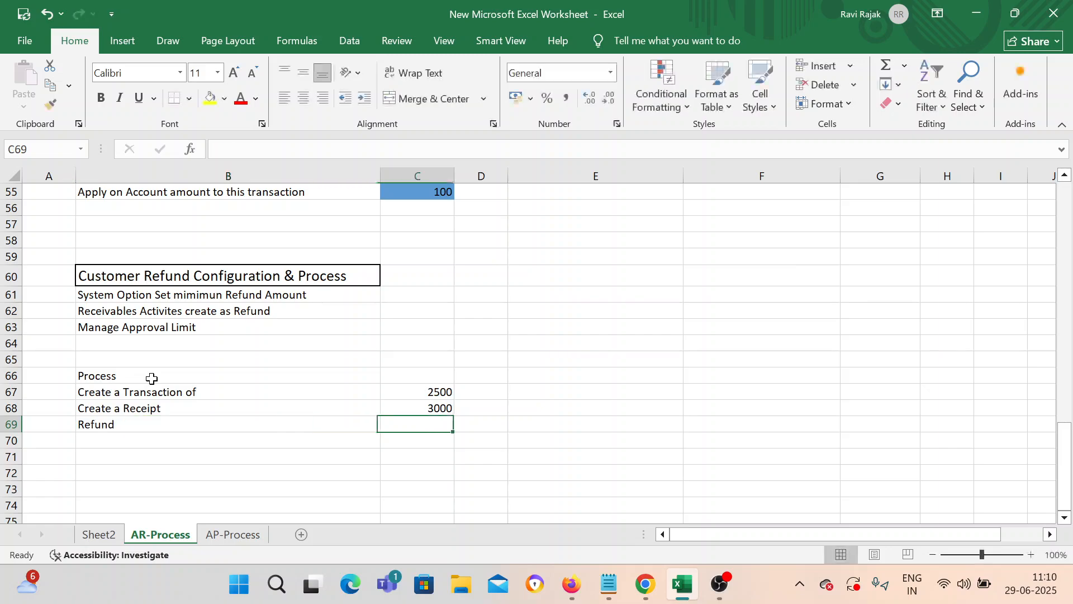
pyautogui.write('500')
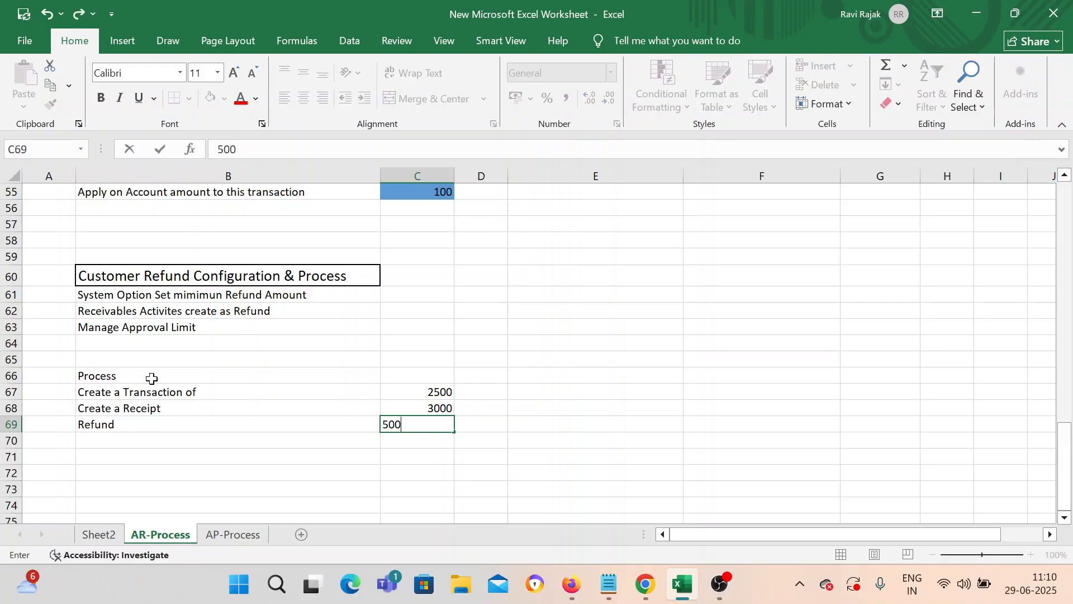
pyautogui.press('Return')
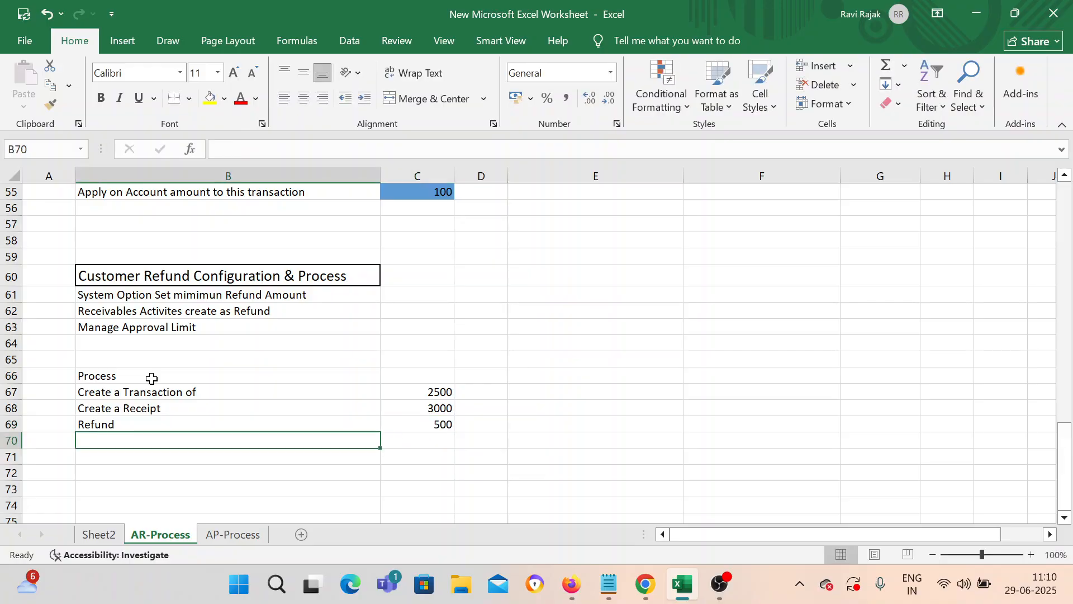
# Step: Relabel the 500 row in B69 as 'Pending'
pyautogui.doubleClick(121, 425)
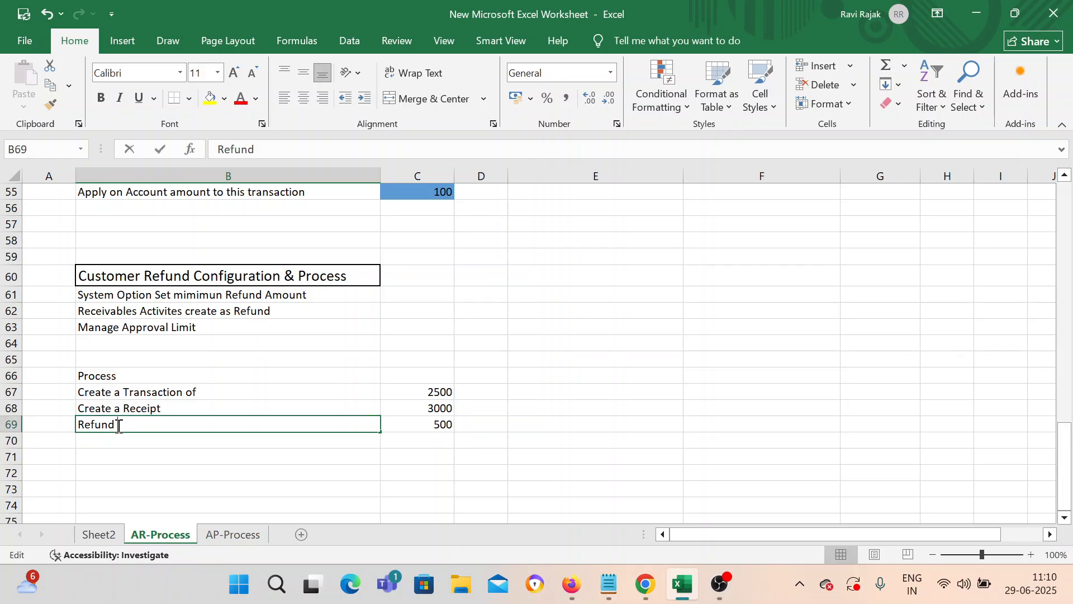
pyautogui.press('BackSpace')
pyautogui.press('BackSpace')
pyautogui.press('BackSpace')
pyautogui.press('BackSpace')
pyautogui.press('BackSpace')
pyautogui.press('BackSpace')
pyautogui.click(189, 453)
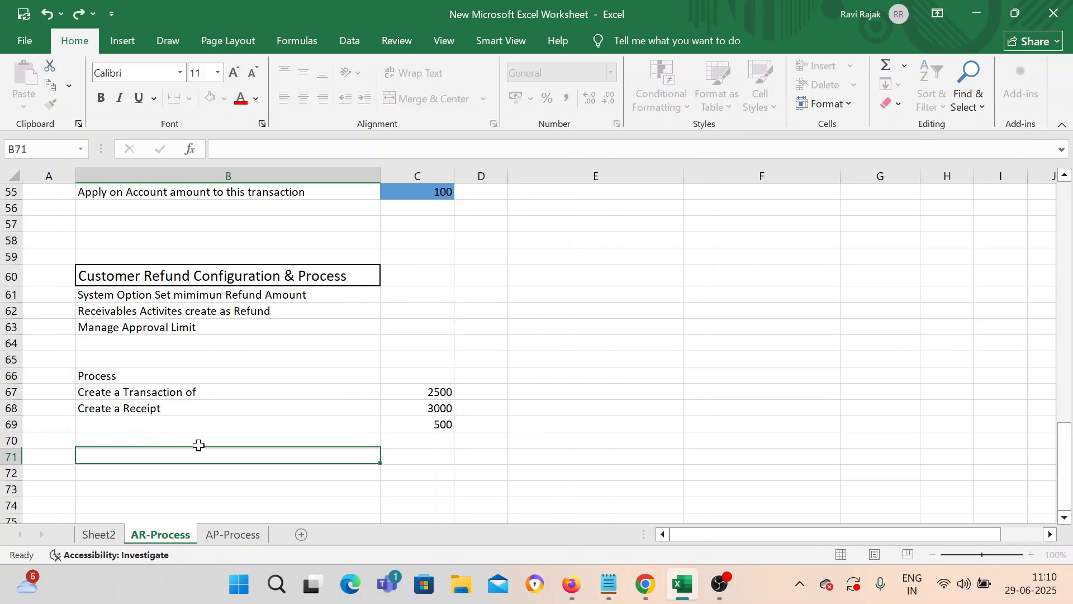
pyautogui.click(418, 429)
pyautogui.click(285, 424)
pyautogui.write('Pe')
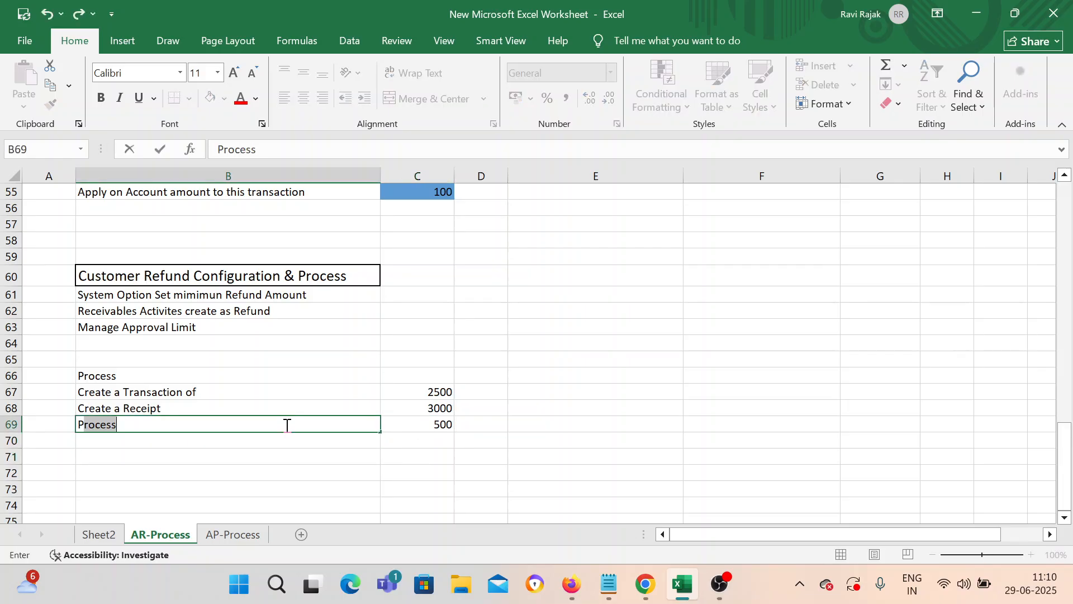
pyautogui.write('nding')
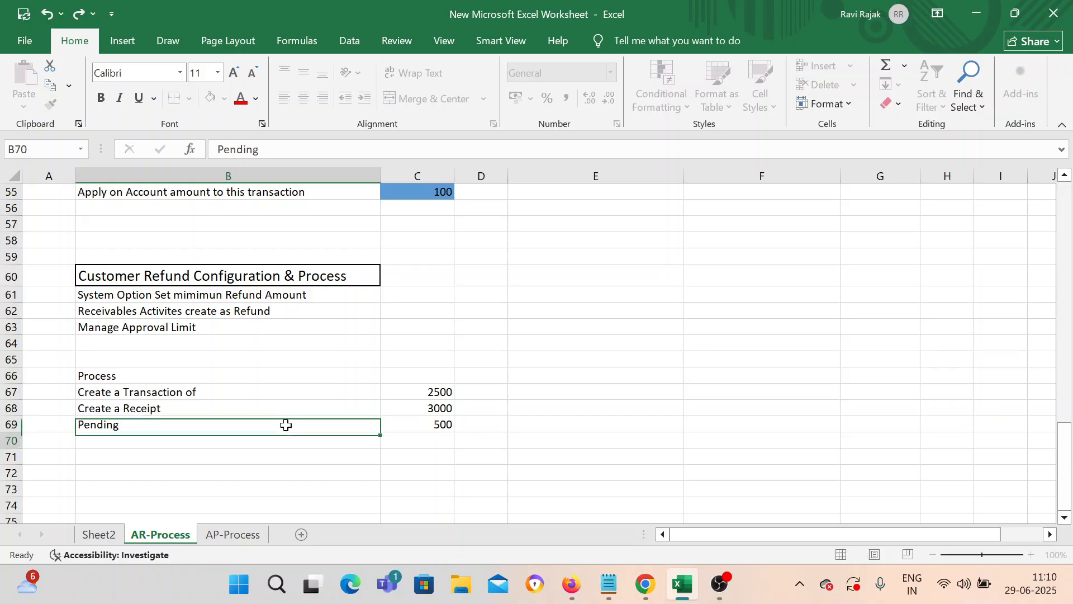
pyautogui.press('Return')
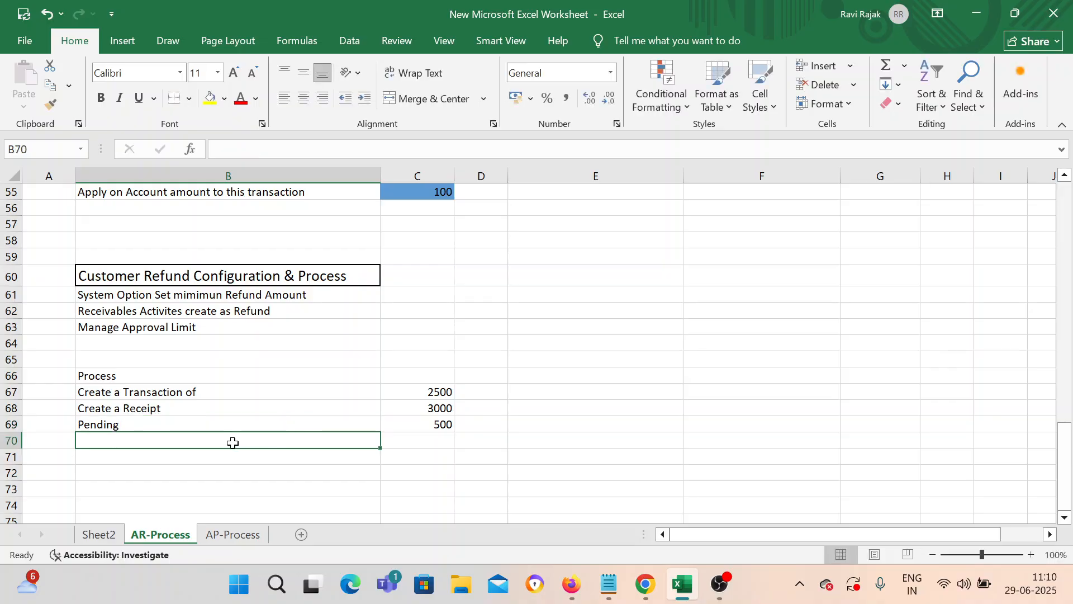
# Step: Add the steps 'Create a Remitance Batch' and 'Approve it' in B70:B71
pyautogui.write('Create a ')
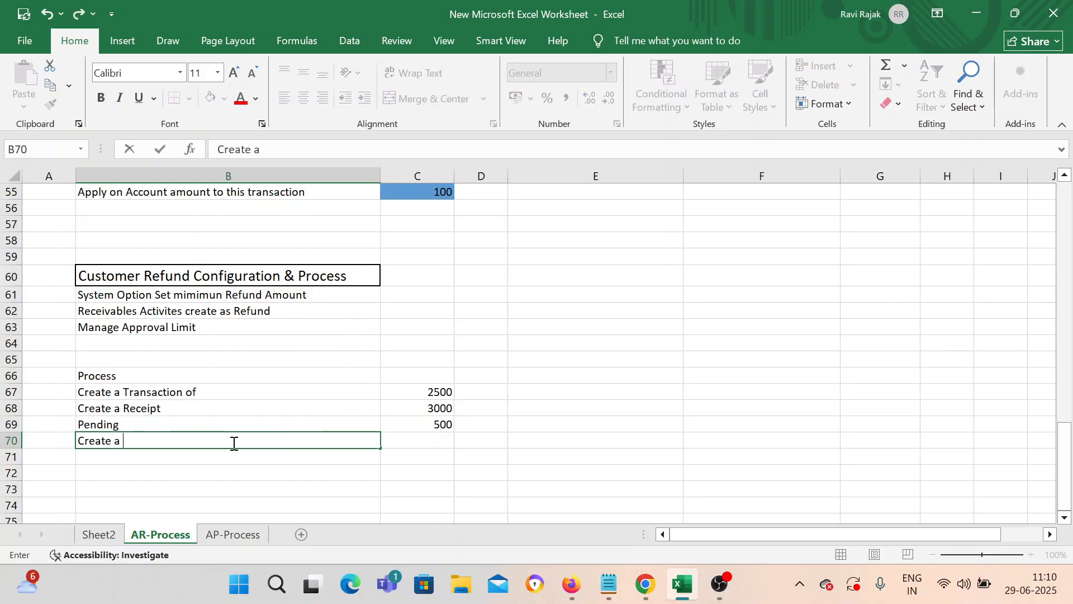
pyautogui.write('Re')
pyautogui.press('BackSpace')
pyautogui.write('mitance')
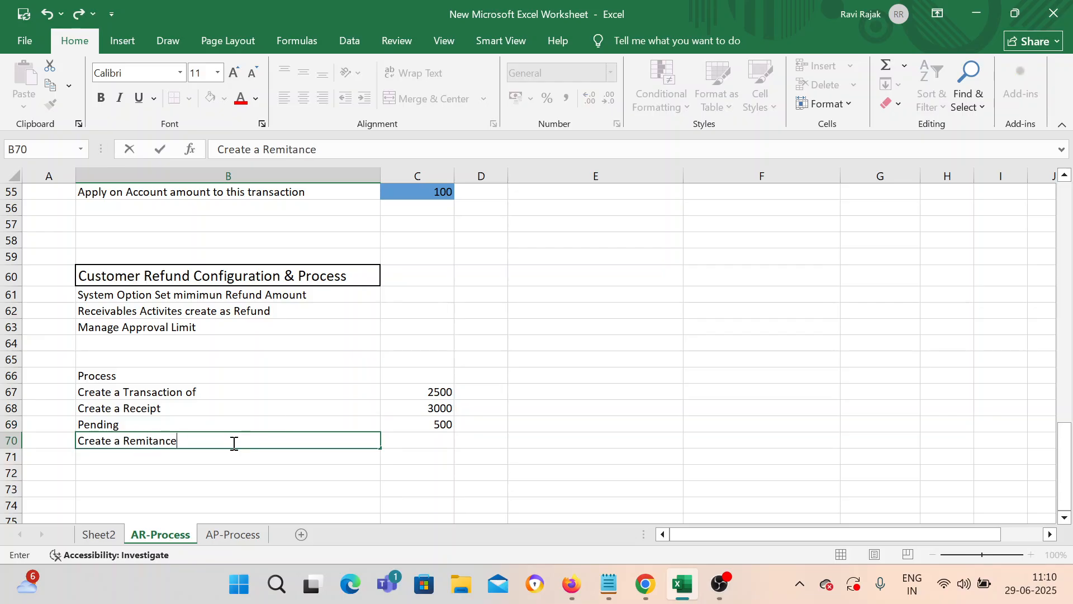
pyautogui.write(' Batch')
pyautogui.press('Return')
pyautogui.write('A')
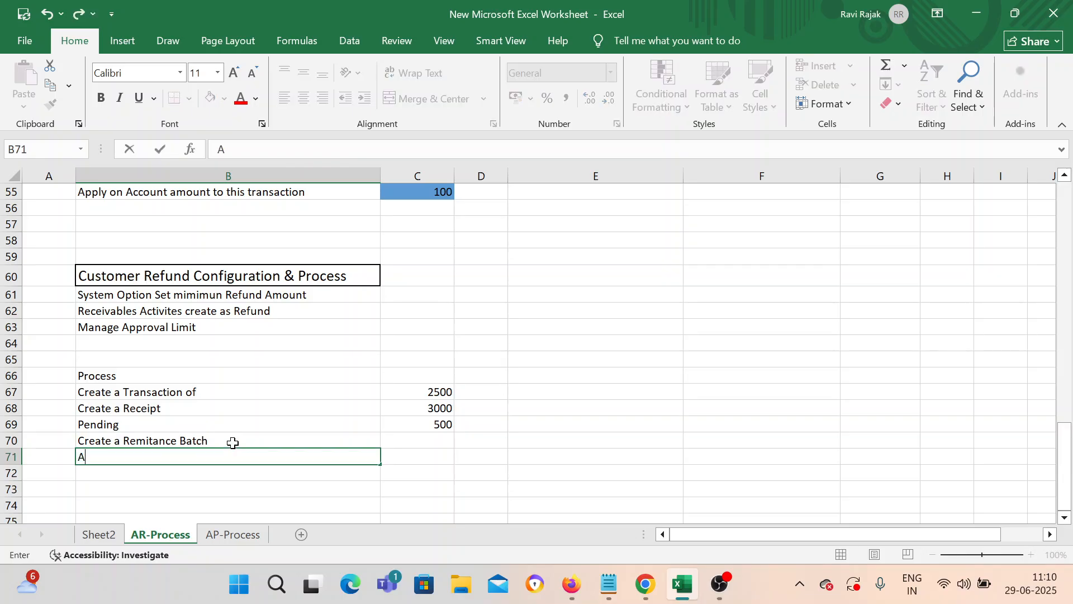
pyautogui.write('pprovae')
pyautogui.press('BackSpace')
pyautogui.write('The')
pyautogui.press('BackSpace')
pyautogui.press('BackSpace')
pyautogui.press('BackSpace')
pyautogui.write('it')
pyautogui.press('Return')
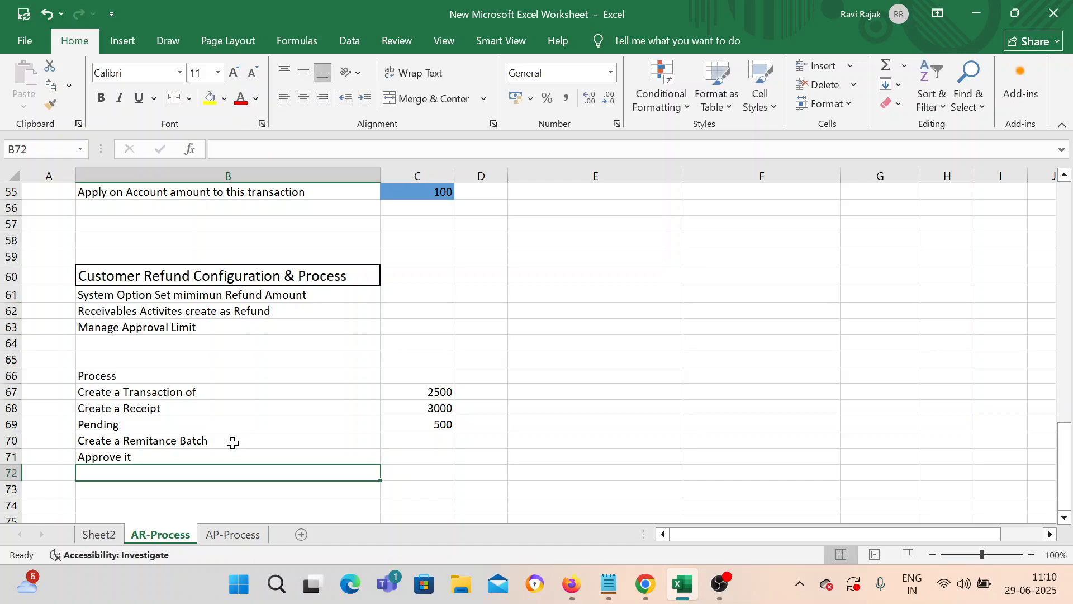
# Step: Add 'Refund it' in B72 with amount 500 in C72
pyautogui.write('Reund')
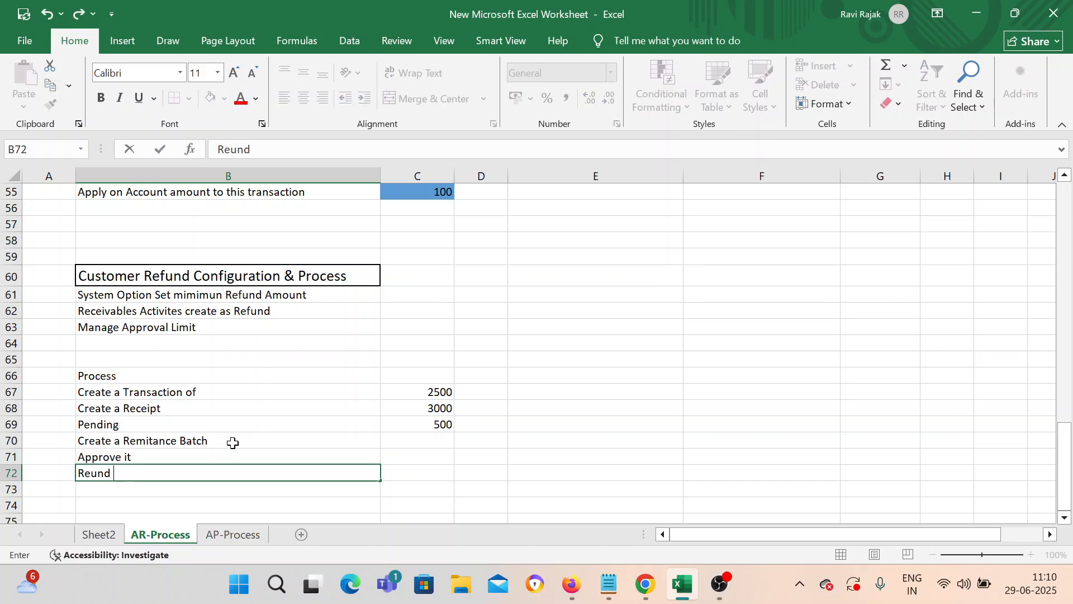
pyautogui.press('BackSpace')
pyautogui.press('BackSpace')
pyautogui.press('BackSpace')
pyautogui.press('BackSpace')
pyautogui.write('efund it')
pyautogui.press('Tab')
pyautogui.click(233, 442)
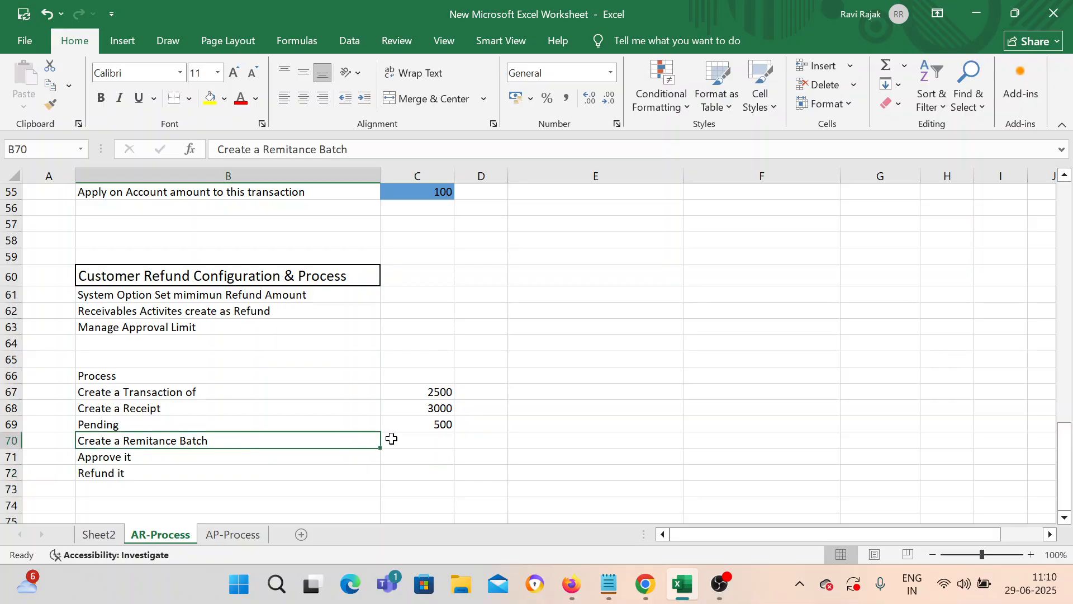
pyautogui.click(434, 441)
pyautogui.click(410, 477)
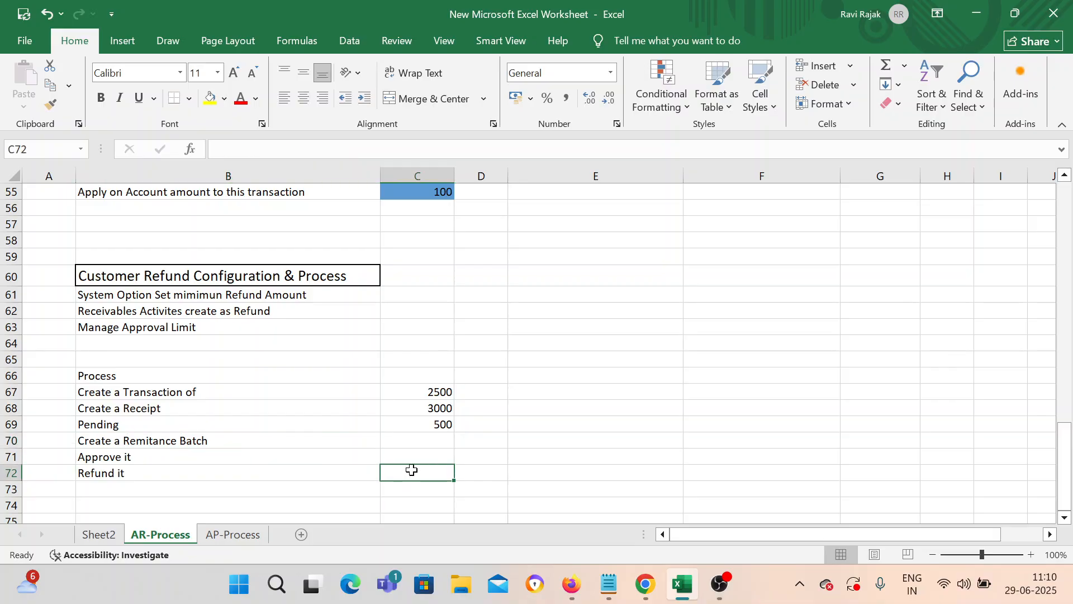
pyautogui.write('500')
pyautogui.click(371, 488)
# Step: Fill the 'Customer Refund Configuration & Process' heading in B60 yellow
pyautogui.click(403, 454)
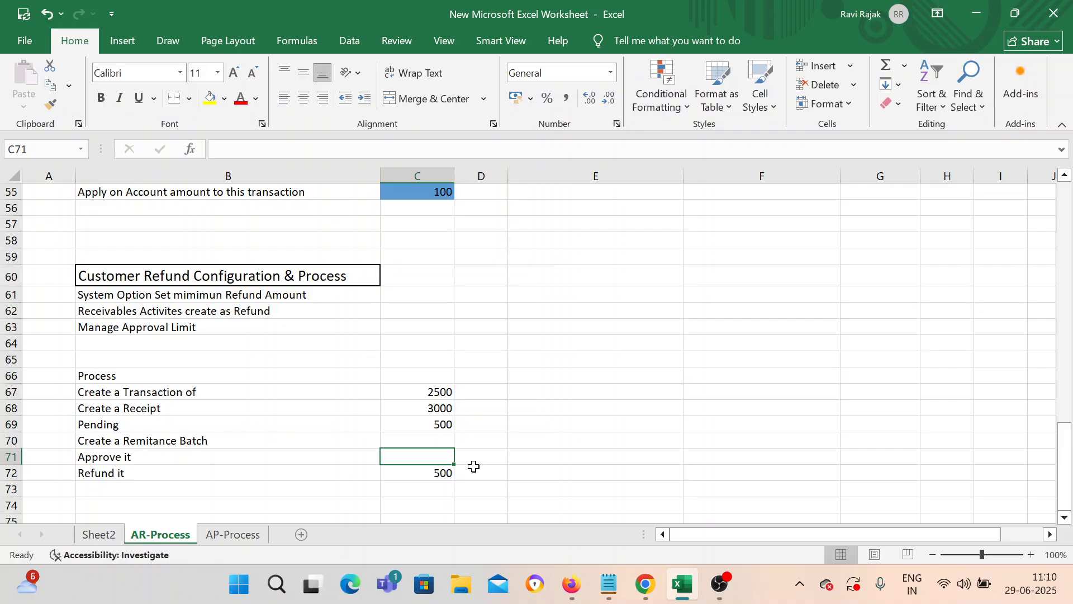
pyautogui.click(210, 99)
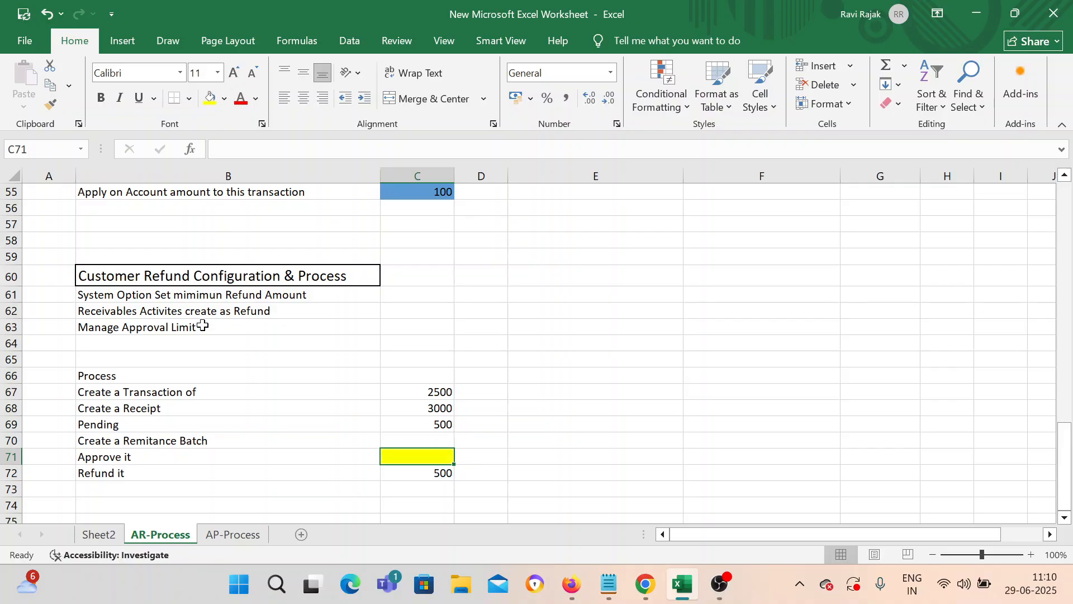
pyautogui.click(196, 343)
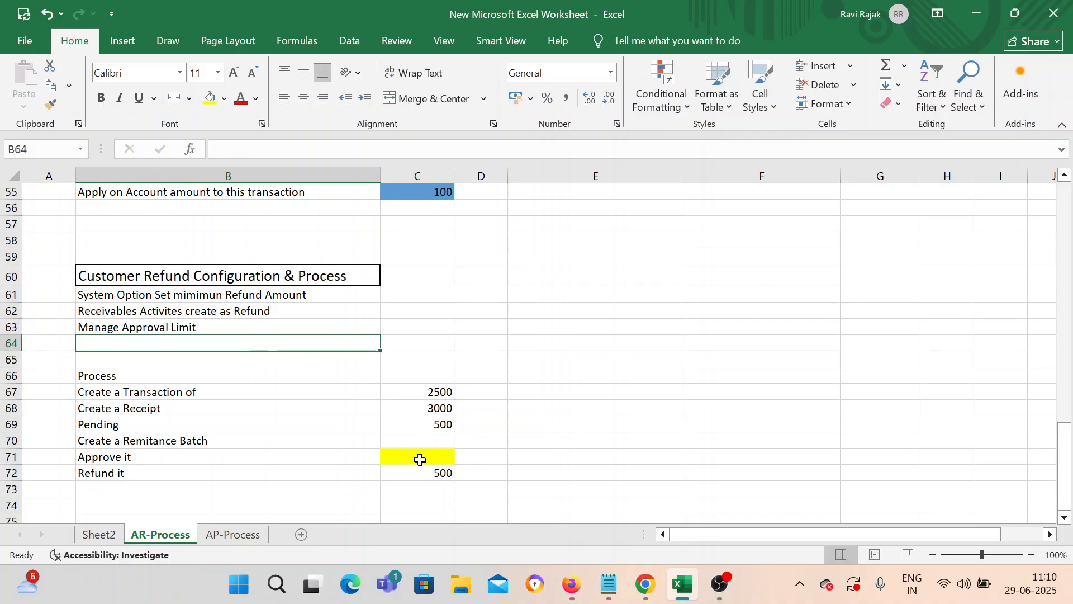
pyautogui.hotkey('ctrl', 'z')
pyautogui.click(284, 276)
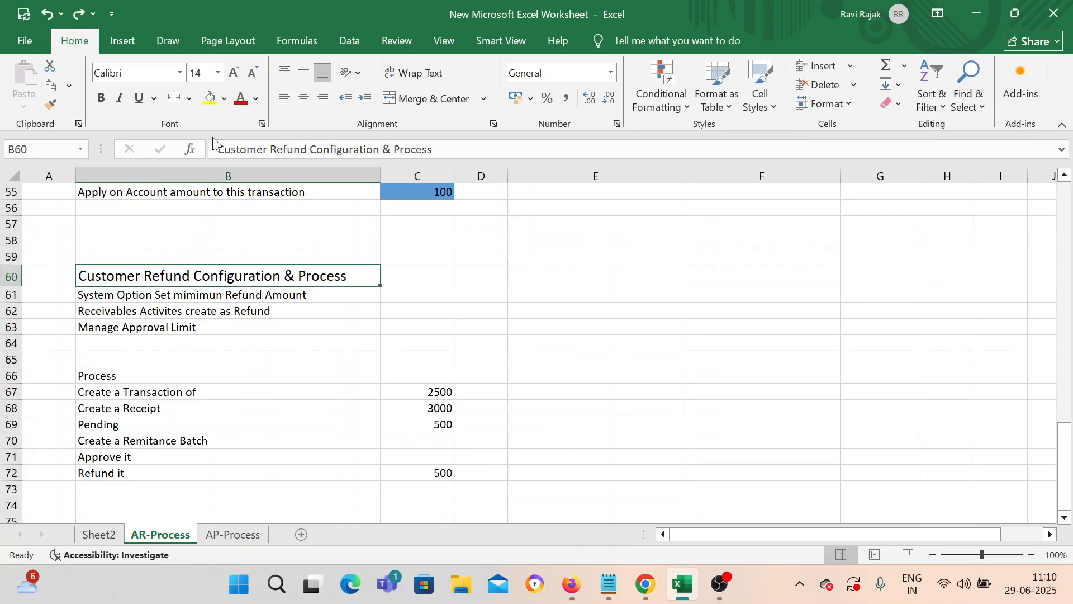
pyautogui.click(210, 99)
pyautogui.click(586, 359)
pyautogui.scroll(-3, 412, 354)
pyautogui.scroll(3, 294, 408)
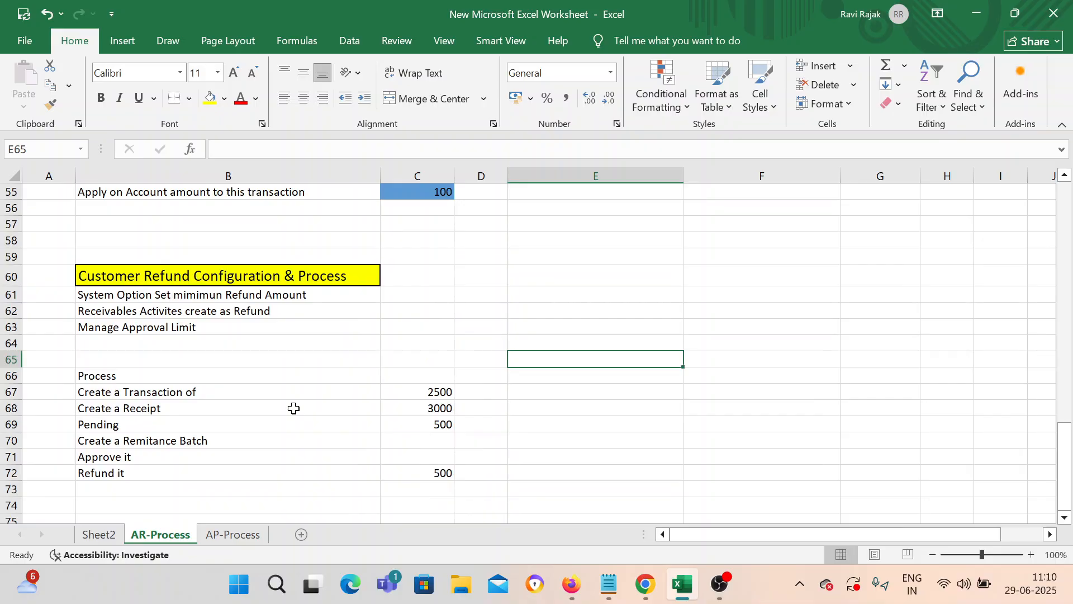
pyautogui.click(646, 585)
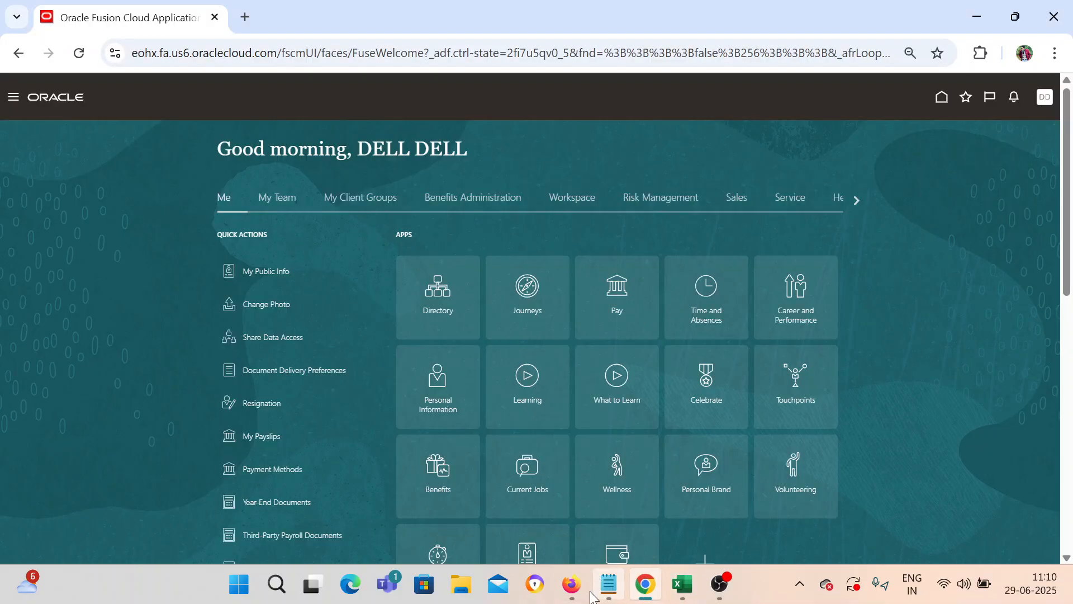
# Step: Review the refund steps in the Excel notes, then open Setup and Maintenance in Oracle
pyautogui.click(572, 584)
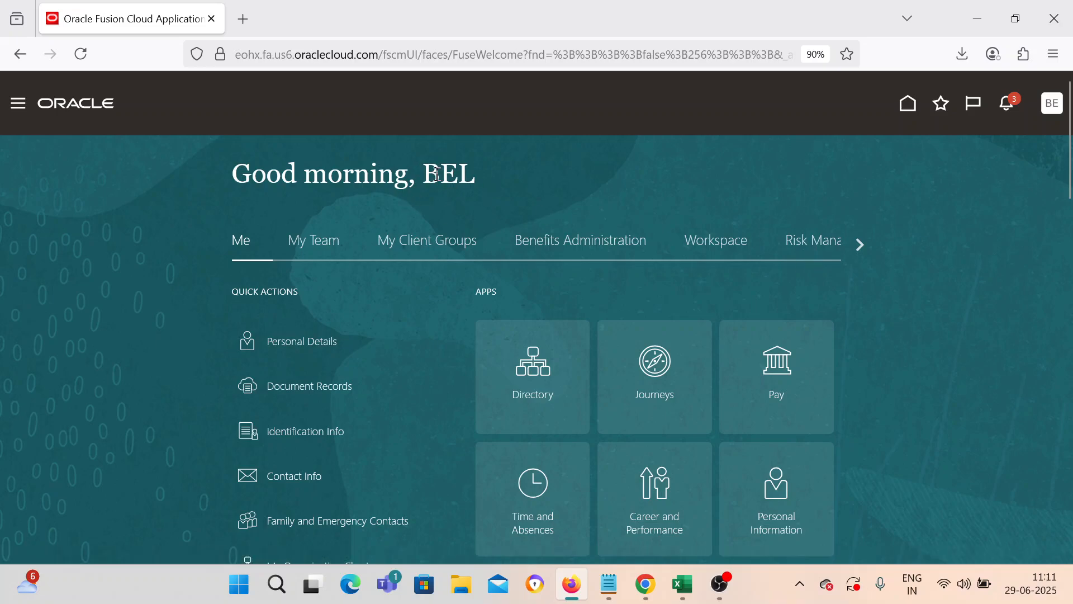
pyautogui.moveTo(682, 585)
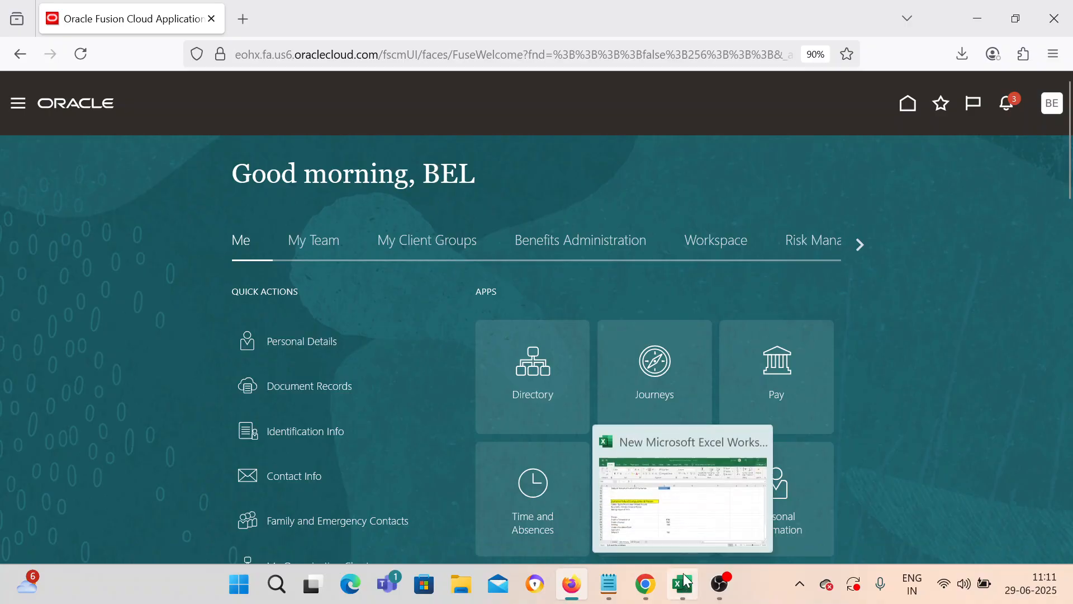
pyautogui.click(660, 488)
pyautogui.click(168, 329)
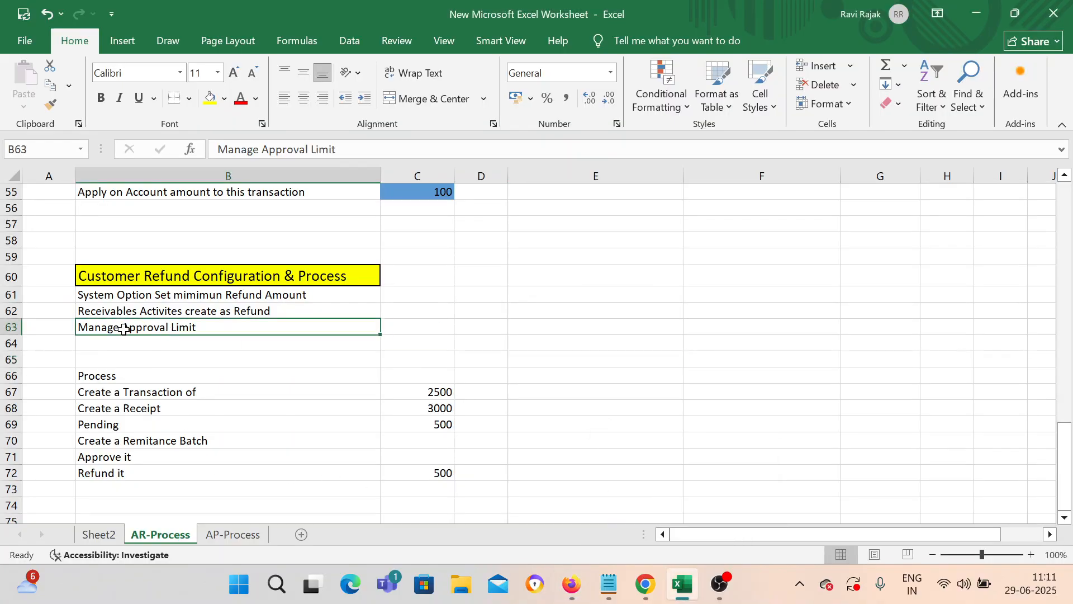
pyautogui.click(253, 298)
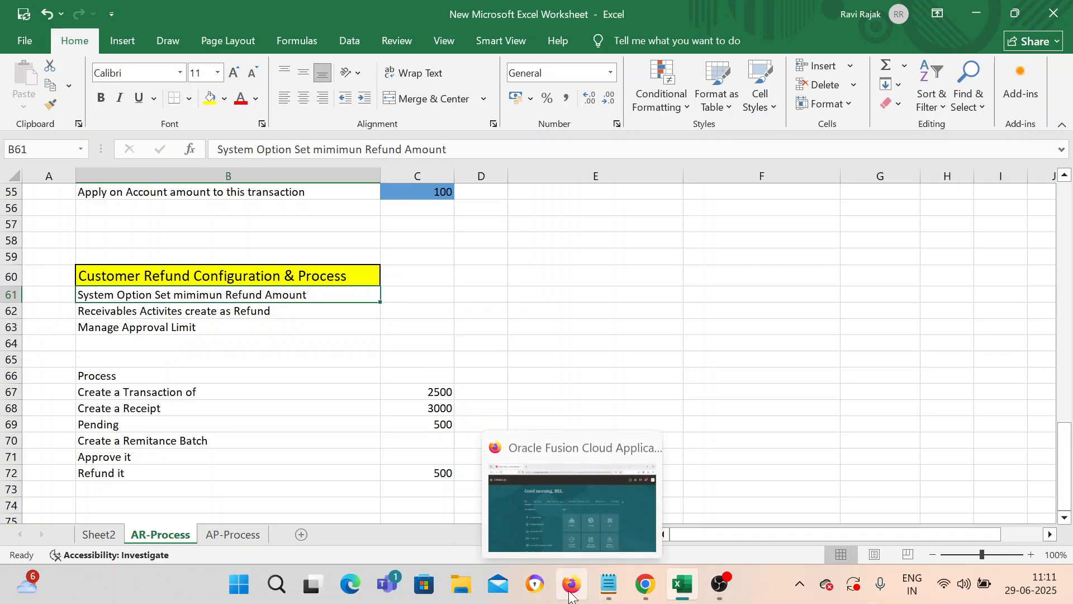
pyautogui.click(572, 594)
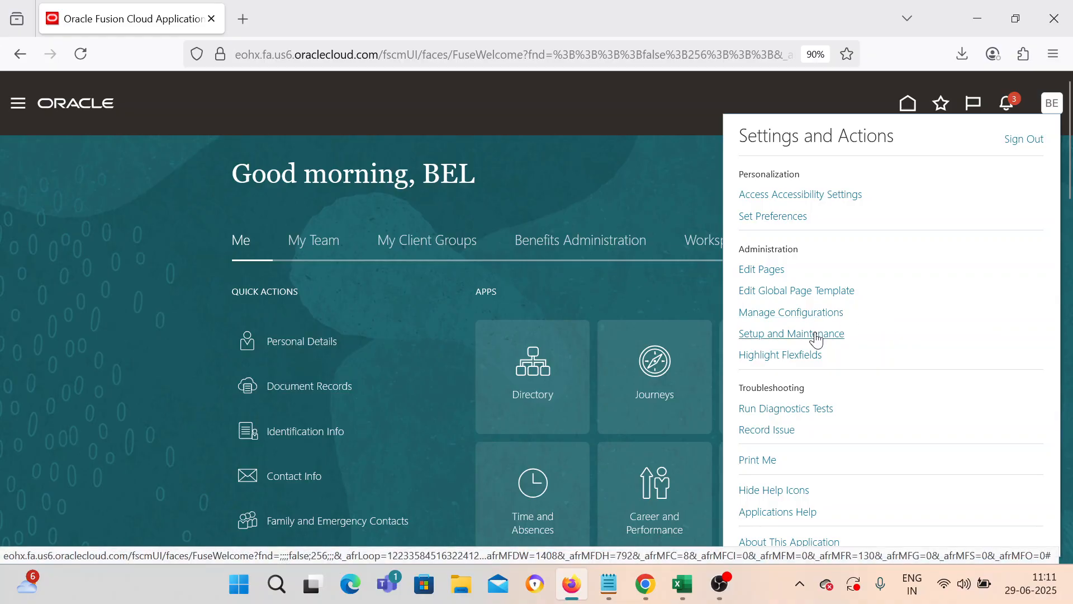
pyautogui.click(815, 335)
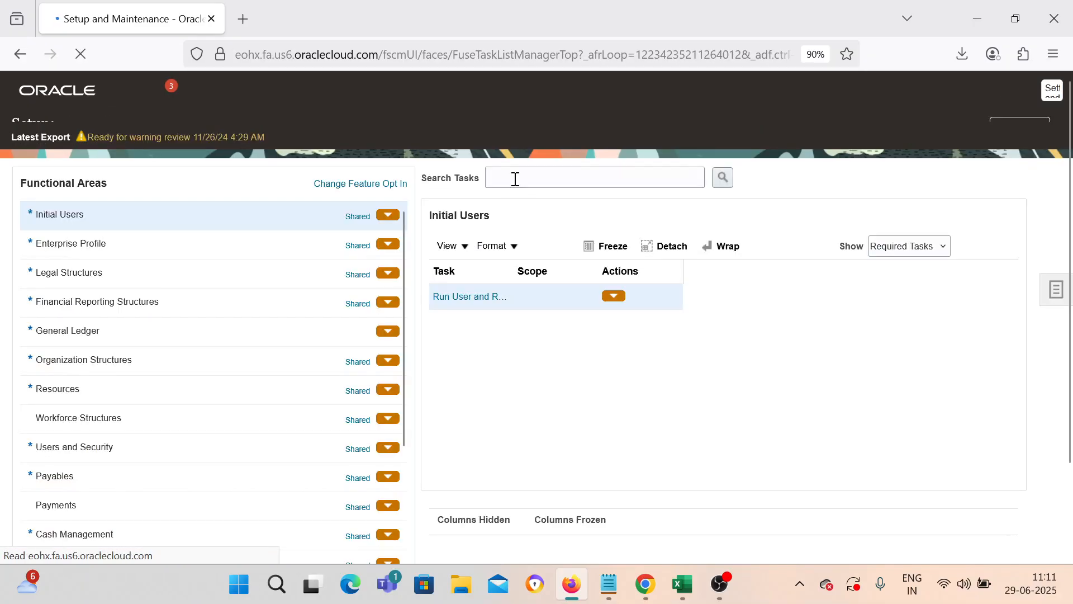
# Step: Search setup tasks and open Manage Receivables System Options
pyautogui.click(516, 179)
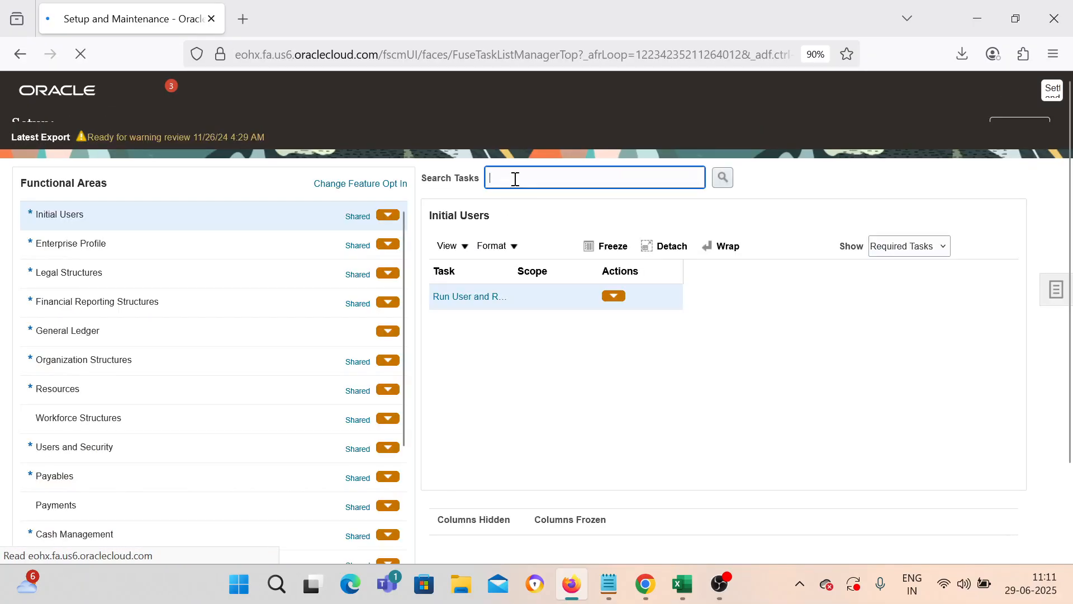
pyautogui.write('Manage Rece')
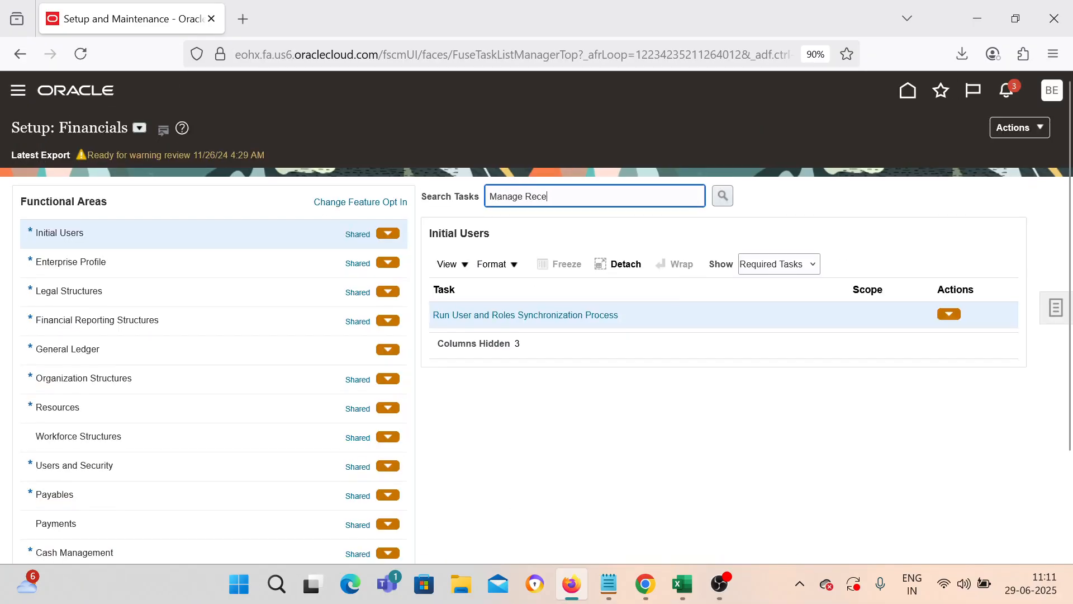
pyautogui.write('uv')
pyautogui.press('BackSpace')
pyautogui.press('BackSpace')
pyautogui.press('BackSpace')
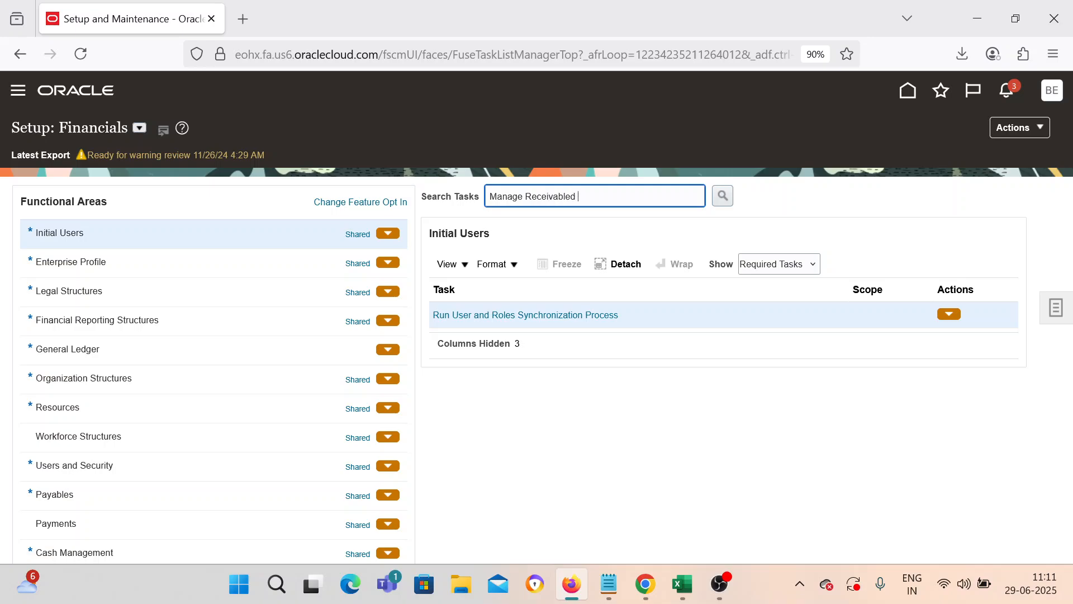
pyautogui.write('S')
pyautogui.press('Return')
pyautogui.click(395, 343)
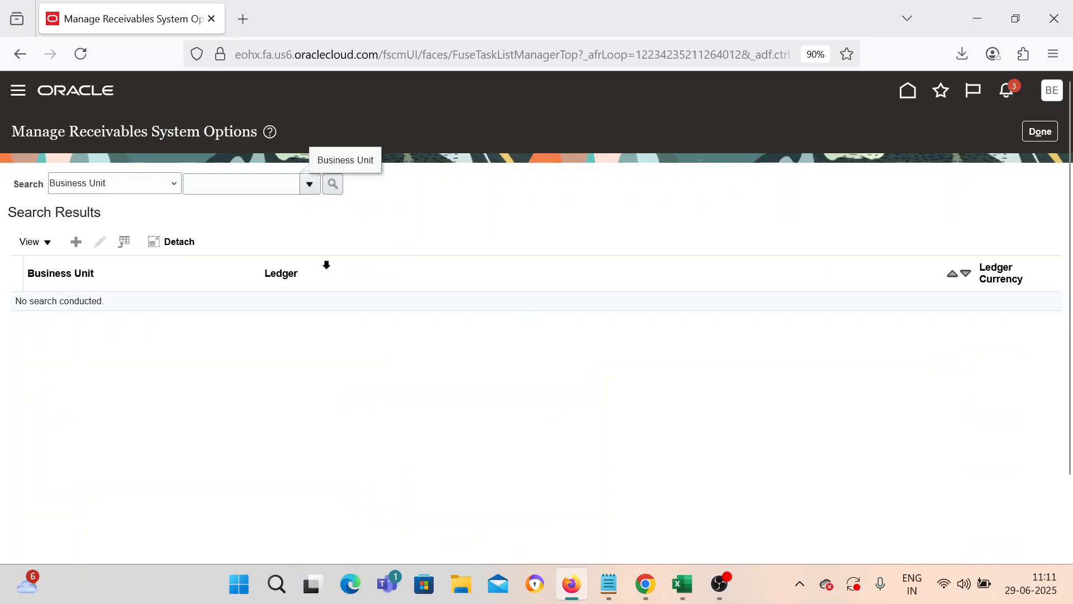
# Step: Search for BEL US 1 Business Unit and open its system options
pyautogui.click(310, 183)
pyautogui.click(290, 233)
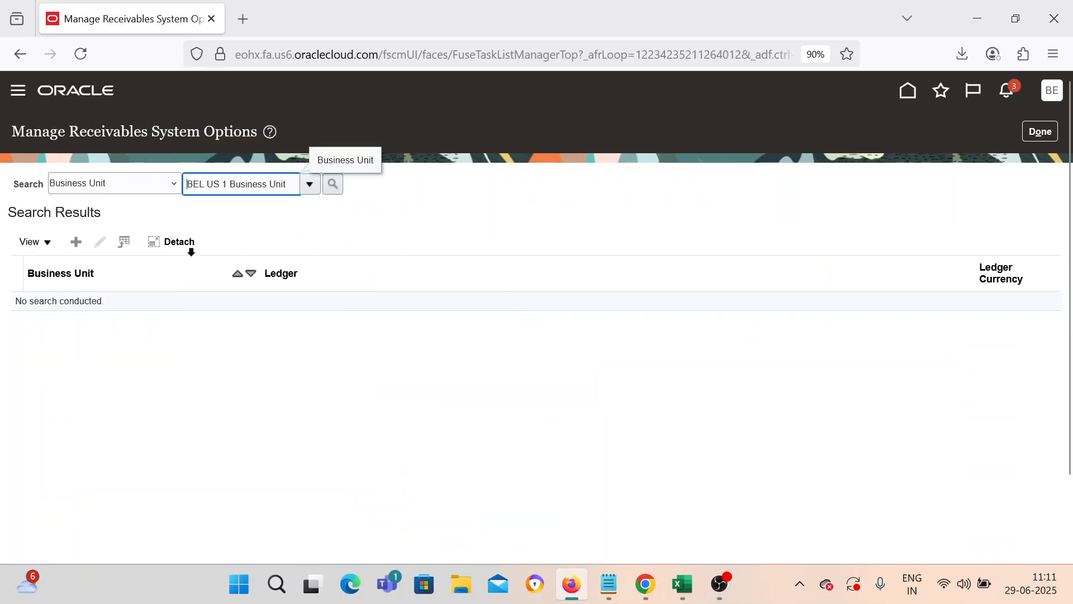
pyautogui.click(333, 184)
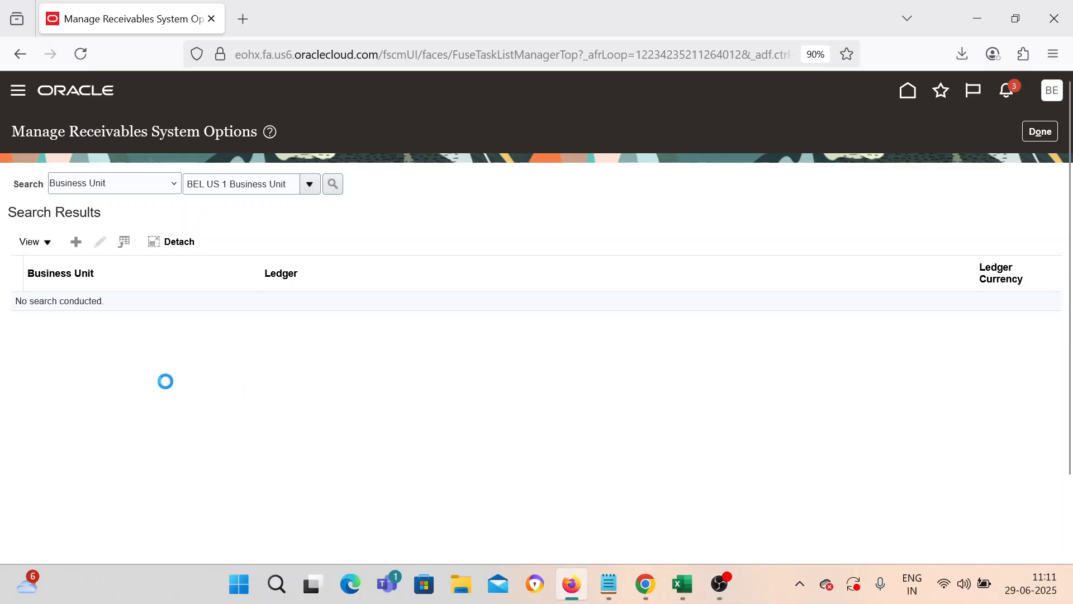
pyautogui.click(76, 303)
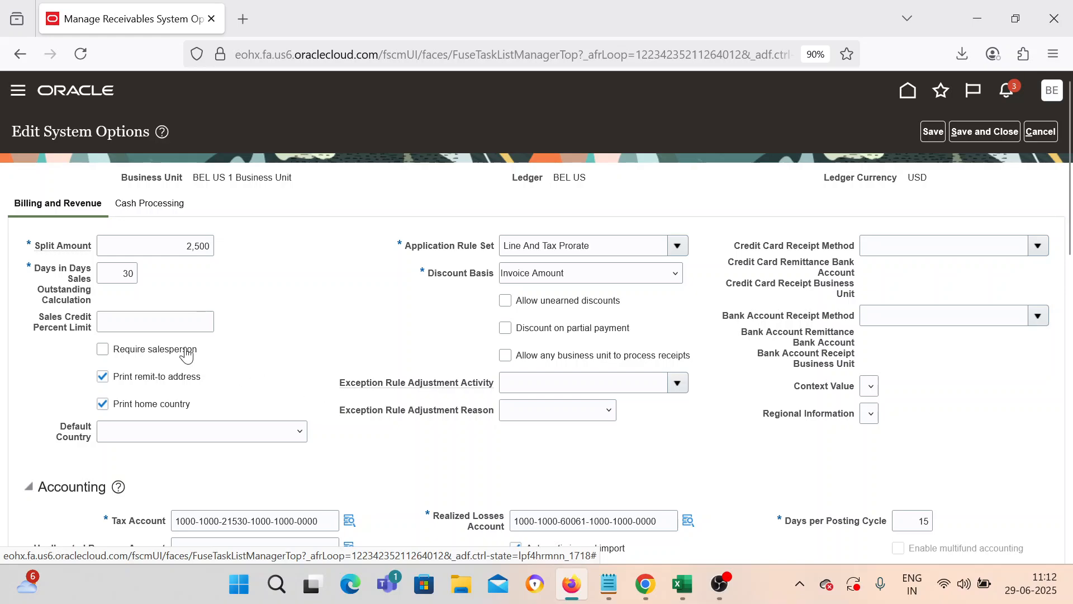
# Step: Set Minimum Refund Amount to 20 under Cash Processing and save
pyautogui.click(133, 207)
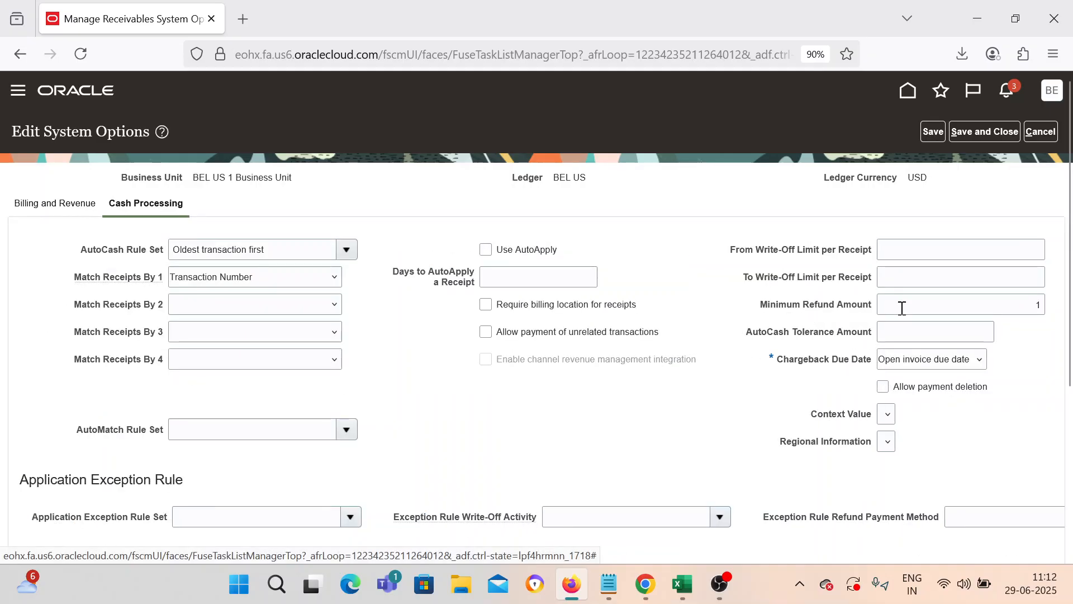
pyautogui.doubleClick(1024, 313)
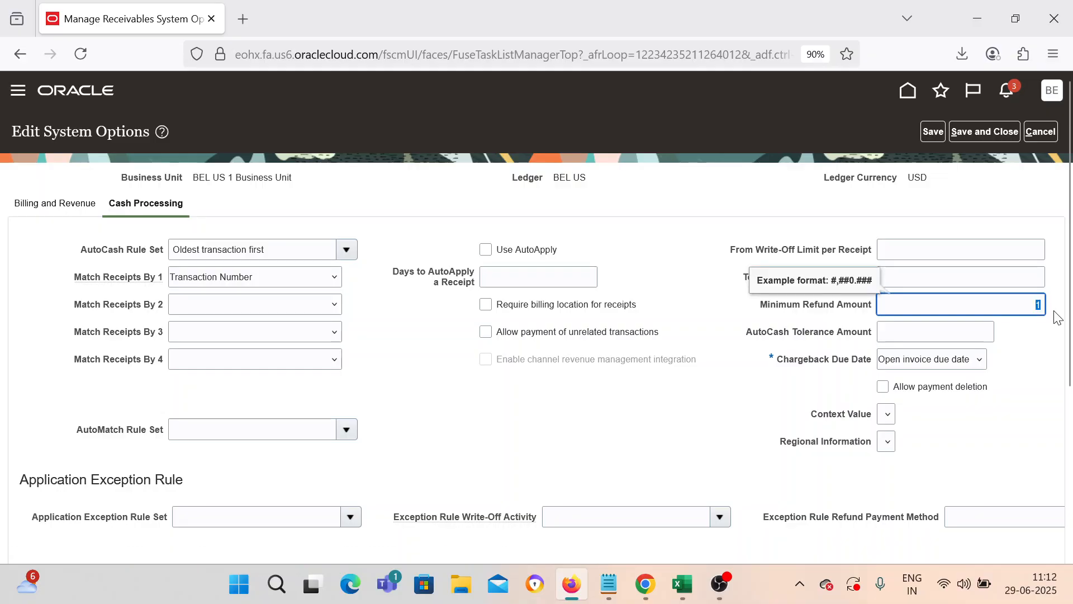
pyautogui.write('20')
pyautogui.click(1031, 374)
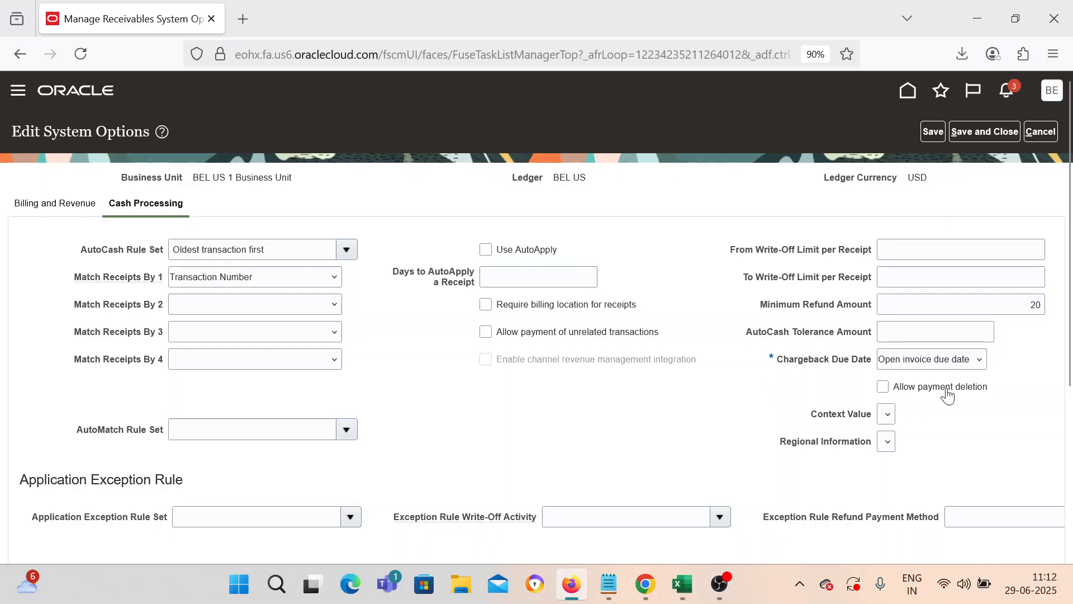
pyautogui.click(985, 132)
# Step: Mark the minimum refund step Done in Excel cell C61
pyautogui.click(683, 584)
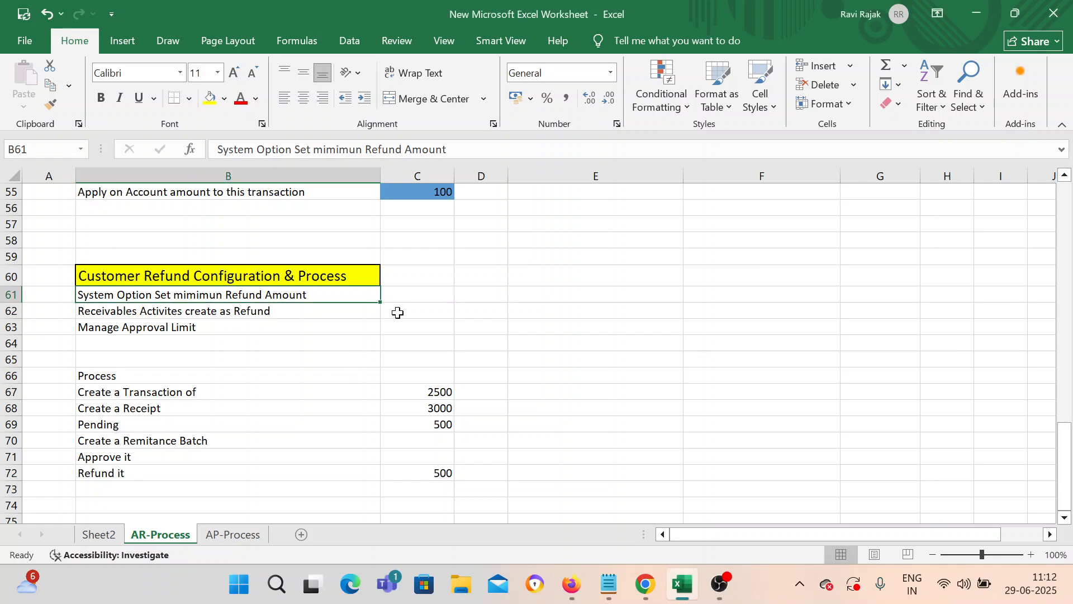
pyautogui.click(418, 294)
pyautogui.write('Done')
pyautogui.press('Return')
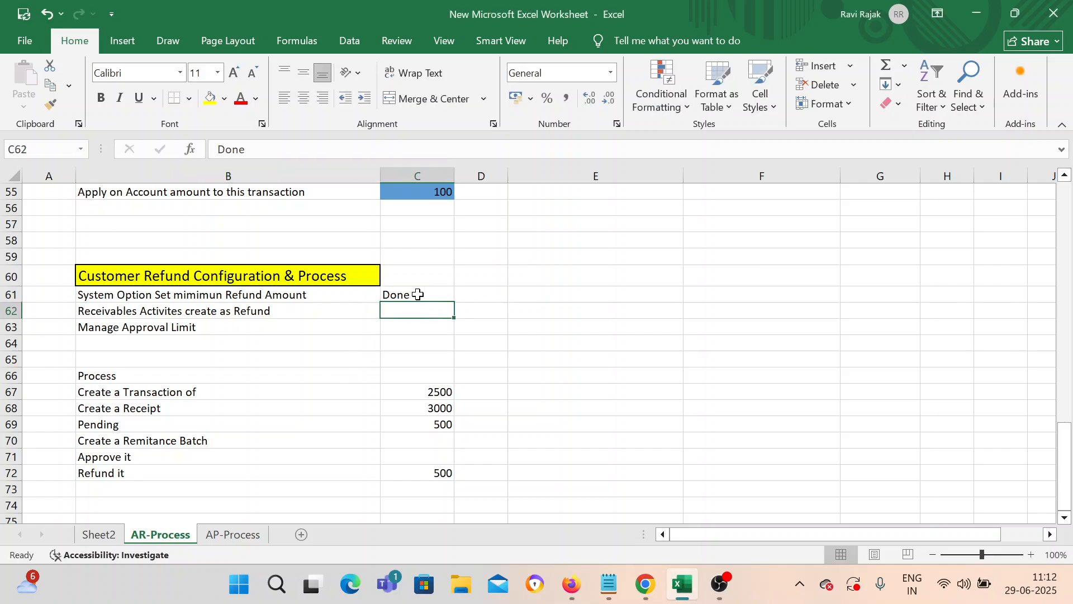
pyautogui.click(196, 312)
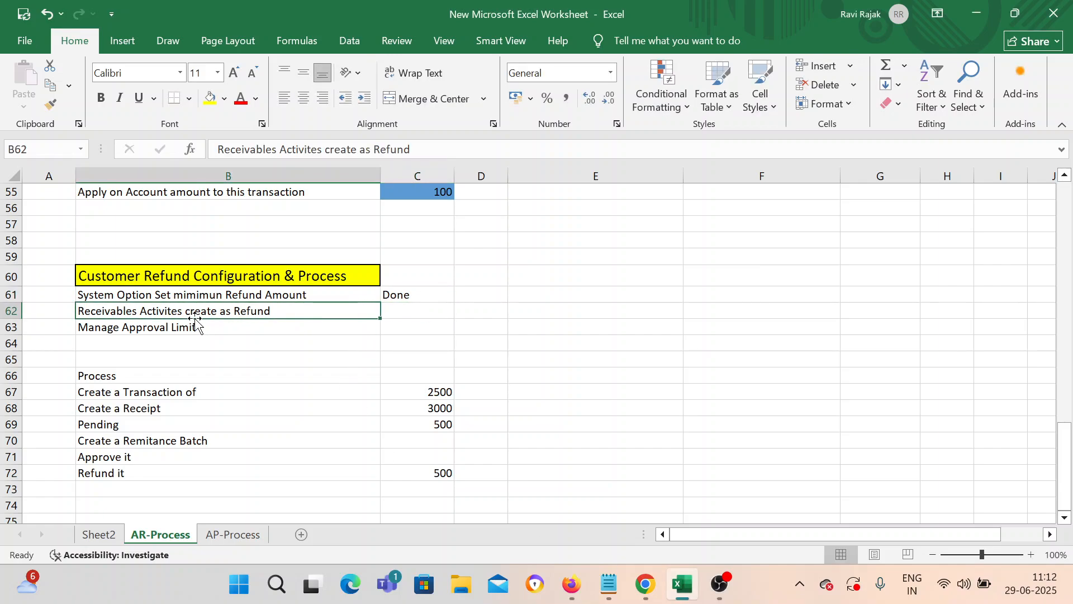
# Step: Leave system options, search tasks for 'Receivabl', and open Manage Receivables Activities
pyautogui.click(405, 319)
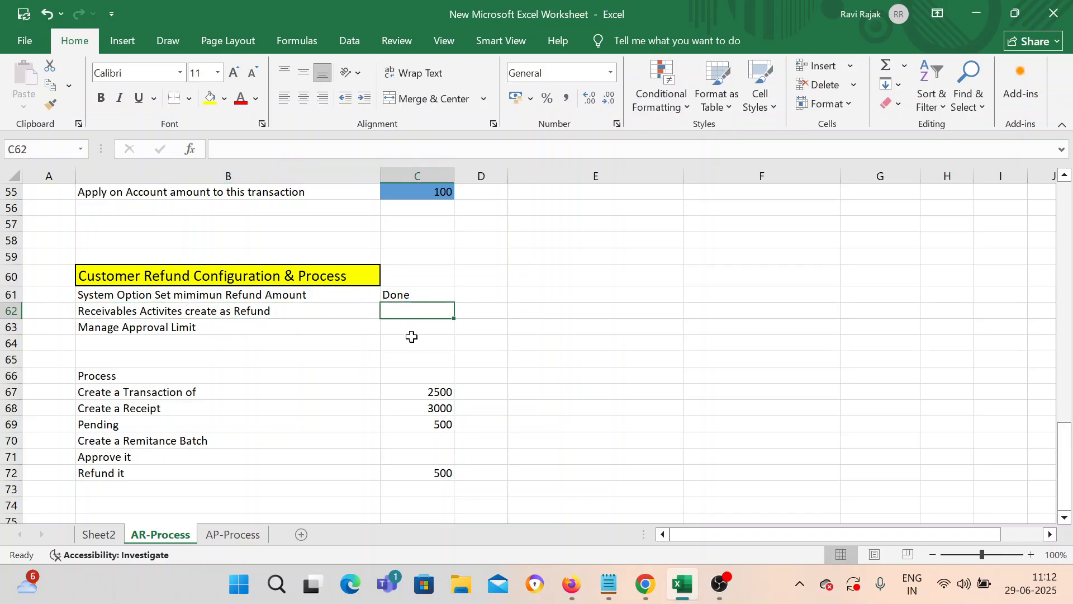
pyautogui.click(644, 582)
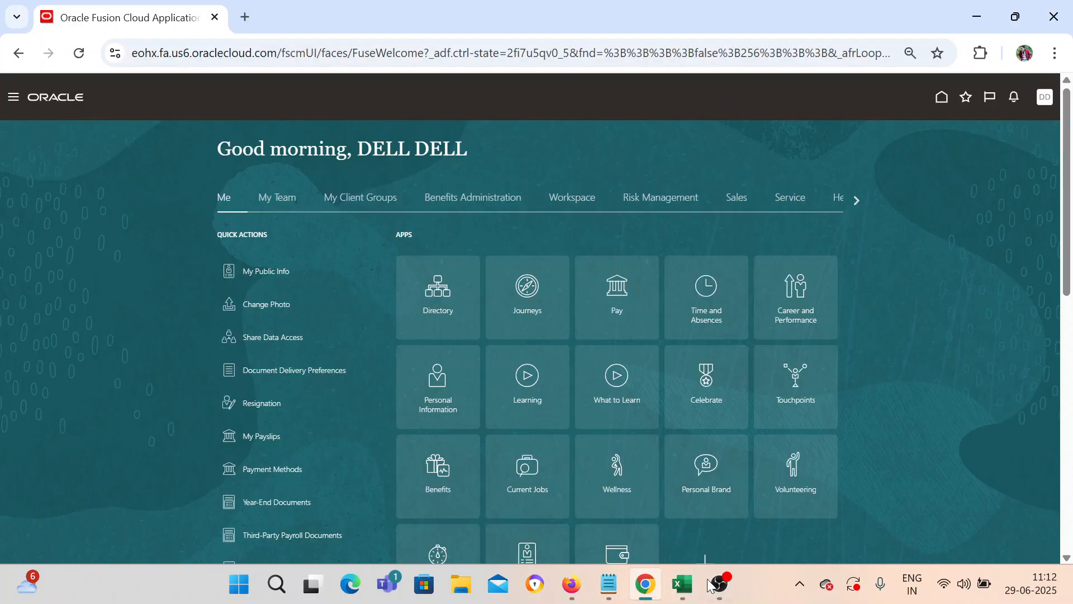
pyautogui.click(572, 584)
pyautogui.click(1033, 133)
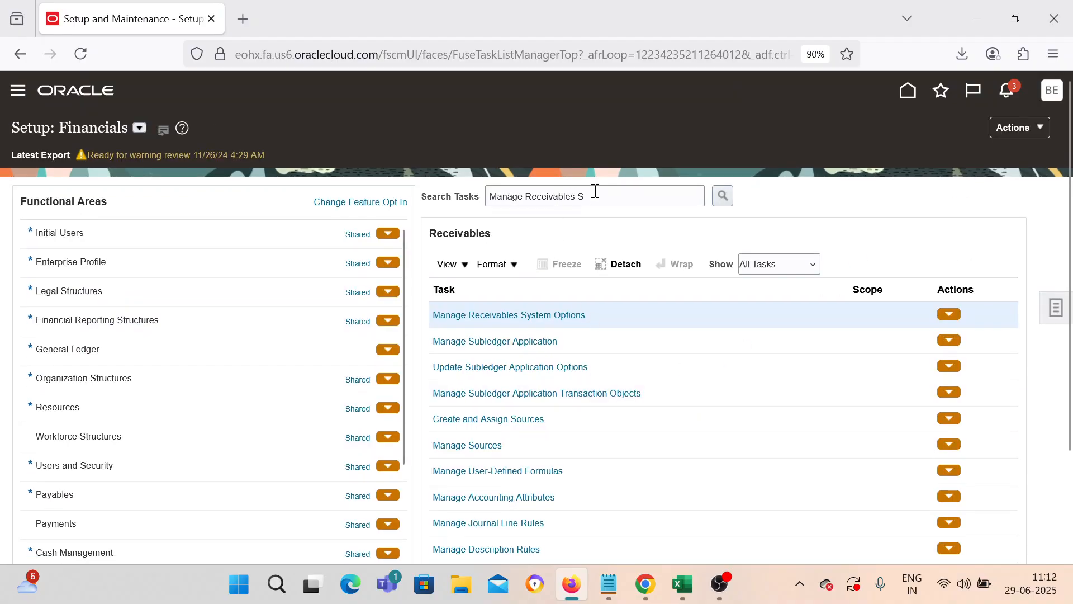
pyautogui.moveTo(601, 198); pyautogui.dragTo(530, 201)
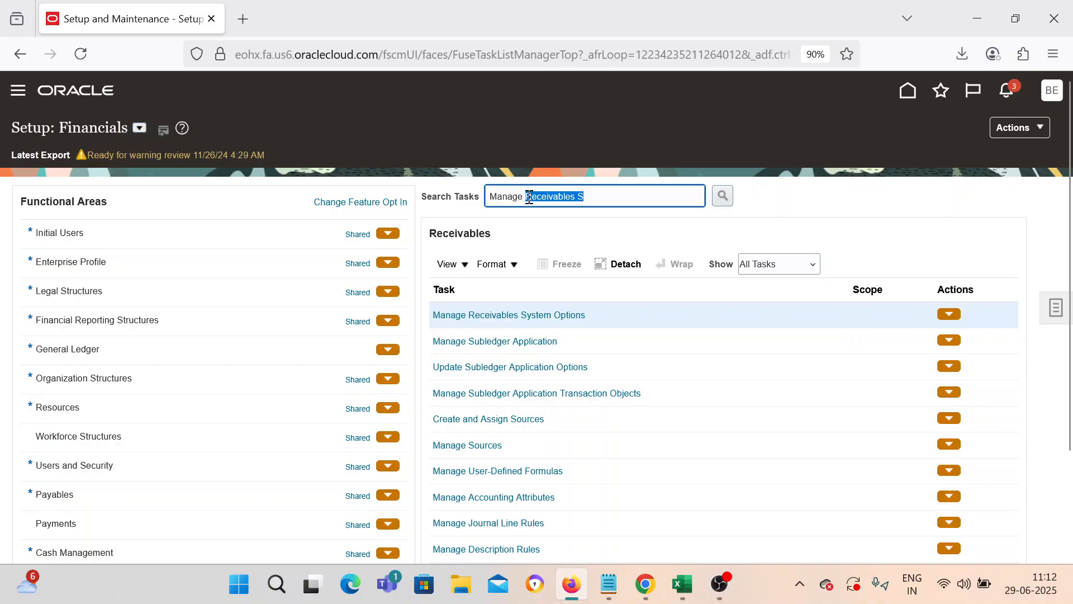
pyautogui.write('Receivabl')
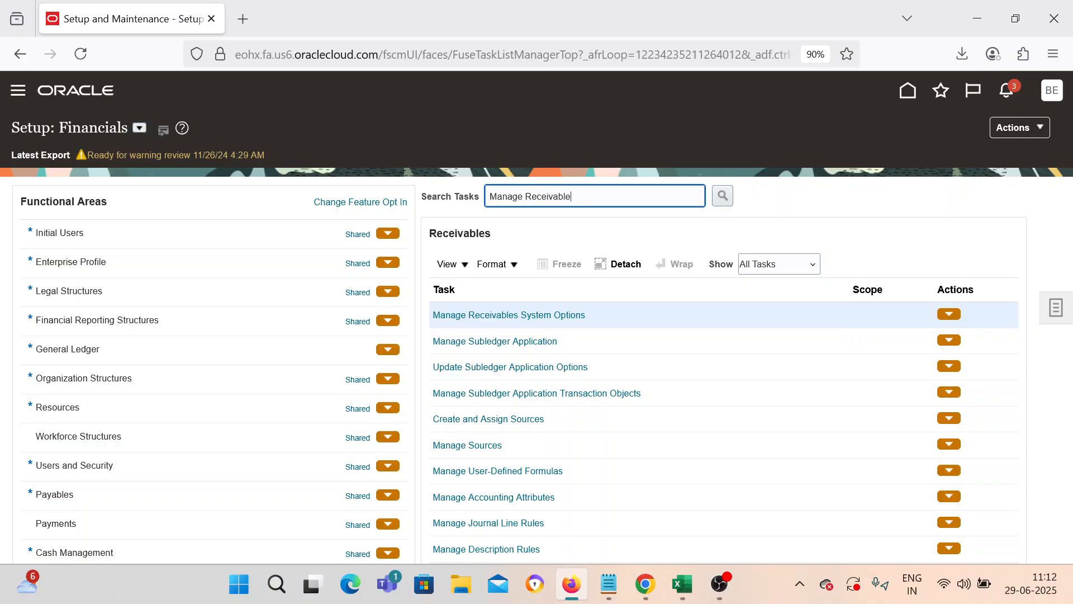
pyautogui.press('Return')
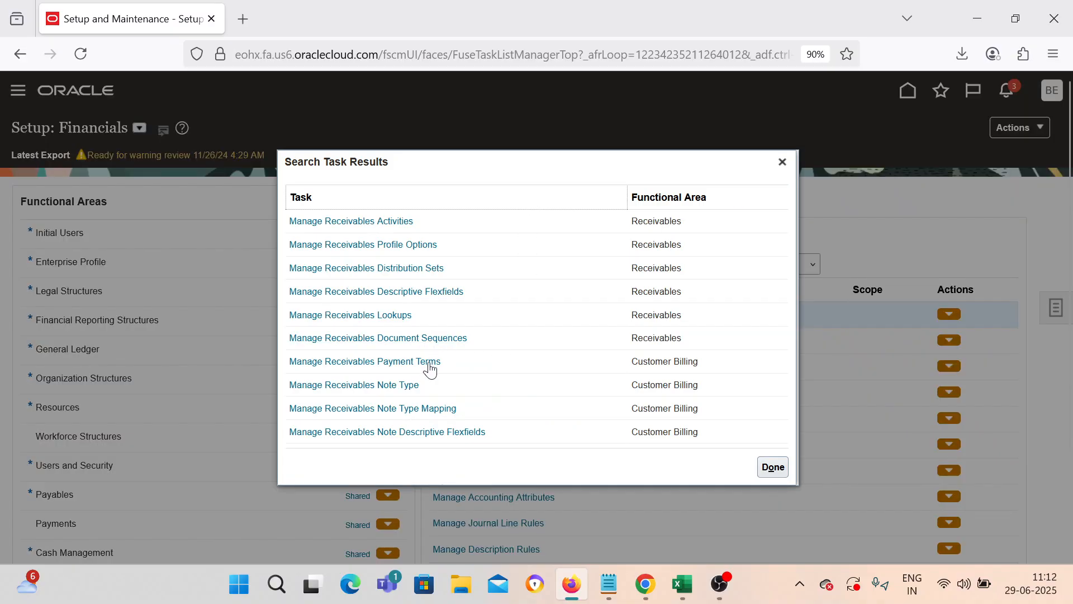
pyautogui.click(373, 222)
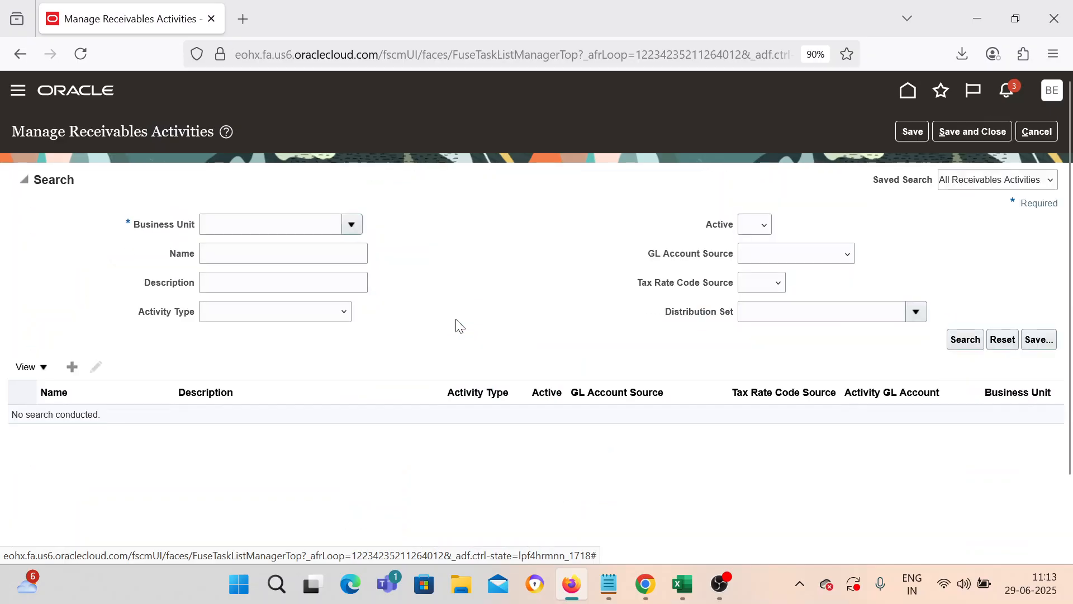
# Step: Filter activities to BEL US 1 Business Unit and edit the BEL Refund activity
pyautogui.click(351, 225)
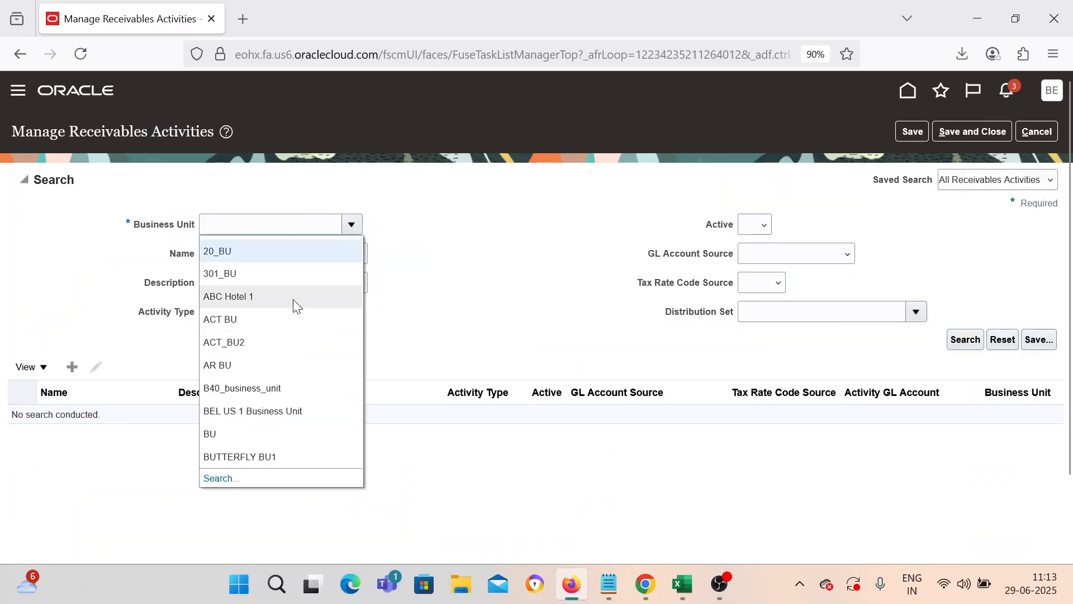
pyautogui.click(309, 411)
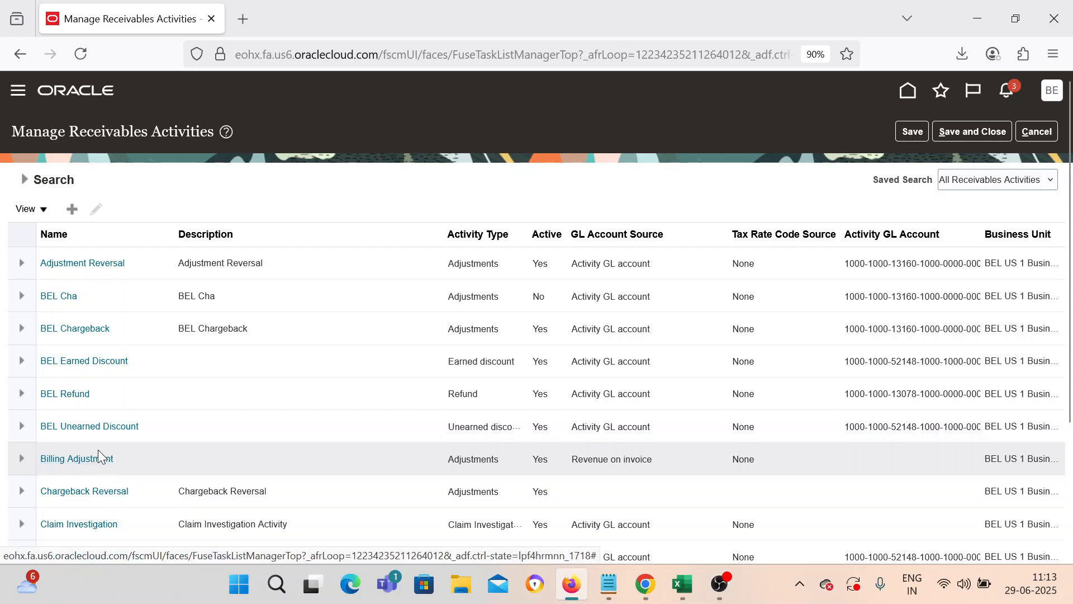
pyautogui.click(104, 397)
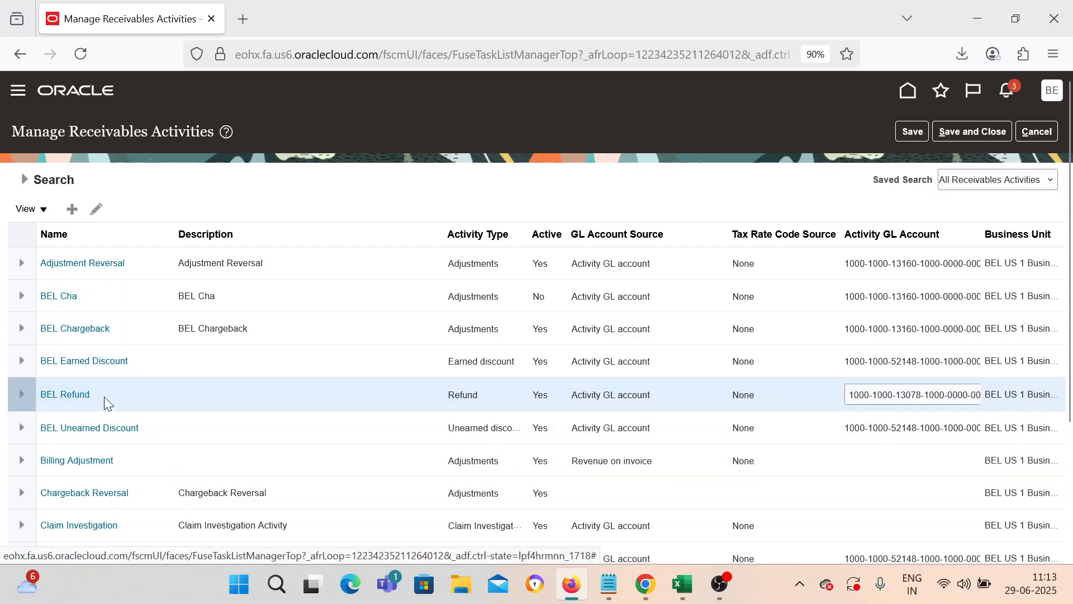
pyautogui.click(97, 209)
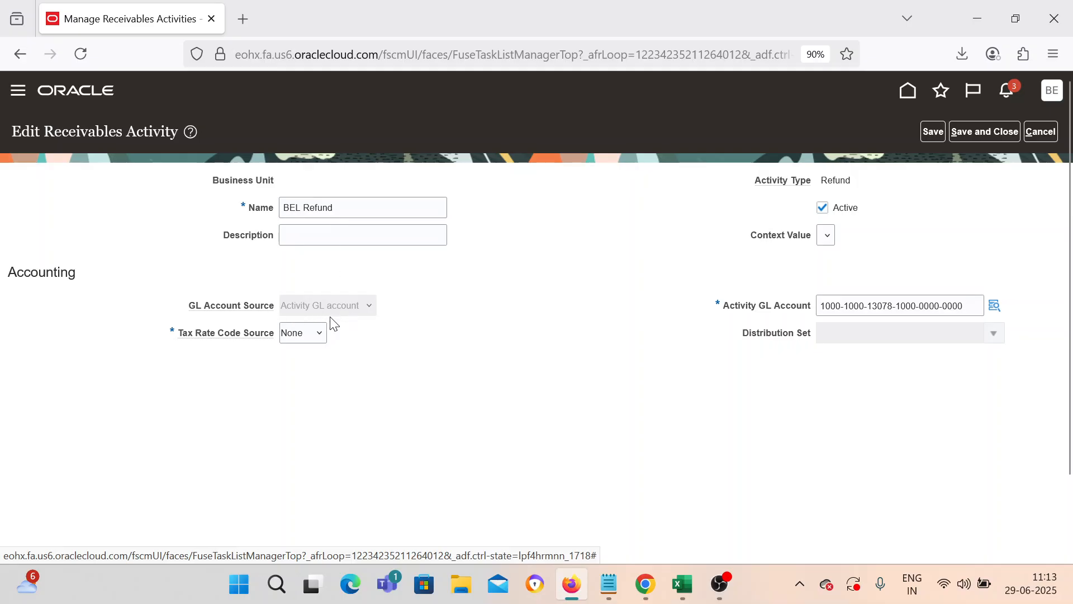
pyautogui.tripleClick(333, 206)
pyautogui.hotkey('ctrl', 'c')
pyautogui.click(324, 234)
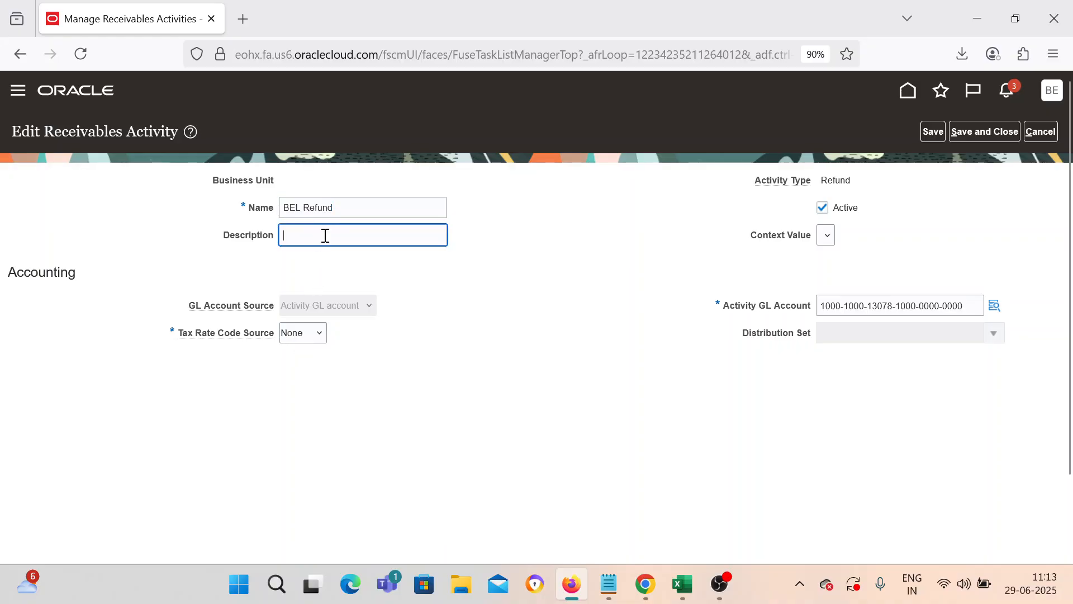
pyautogui.hotkey('ctrl', 'v')
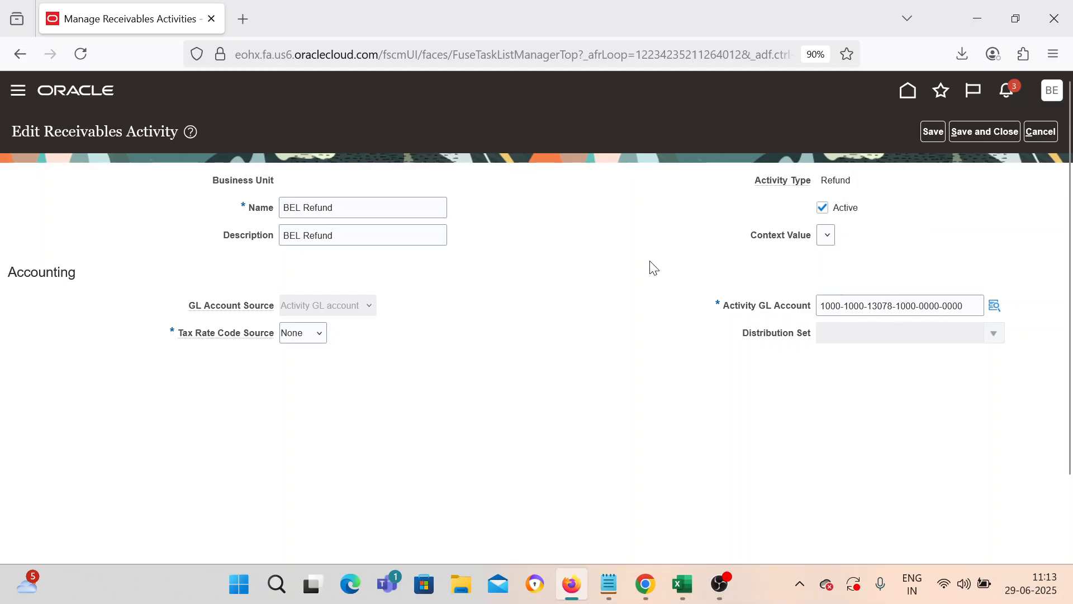
pyautogui.click(979, 134)
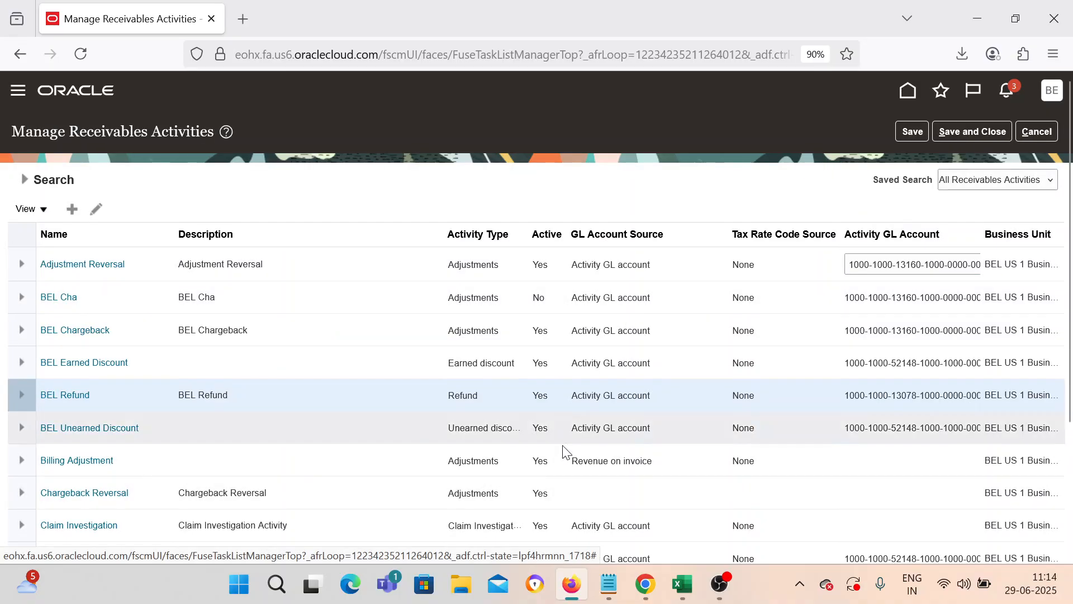
pyautogui.click(970, 134)
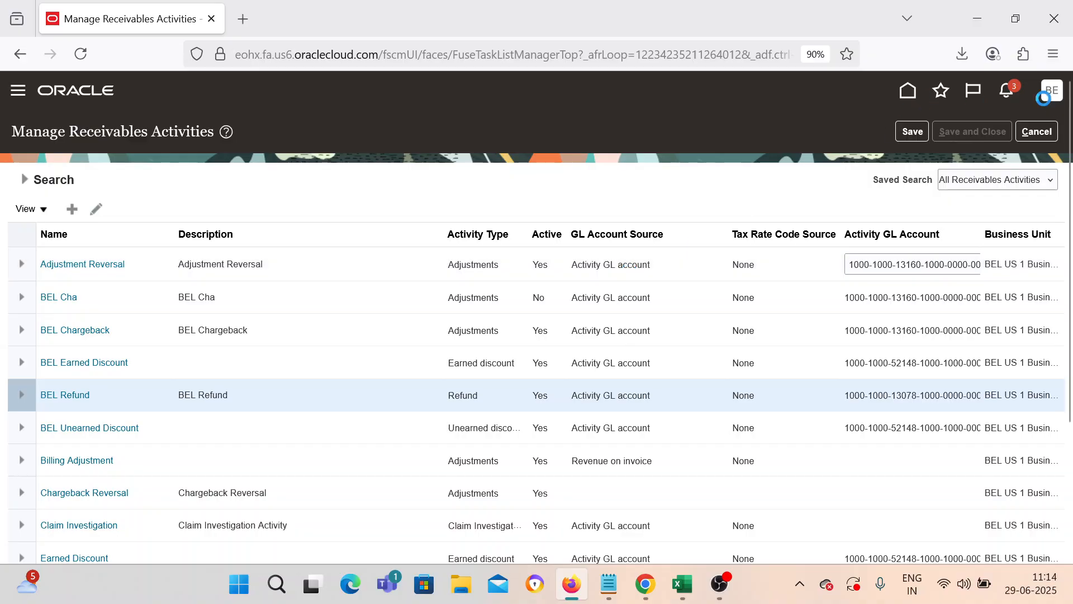
# Step: Copy Done down into C62 for the receivables activity refund step, then return to Oracle's activities page
pyautogui.click(682, 584)
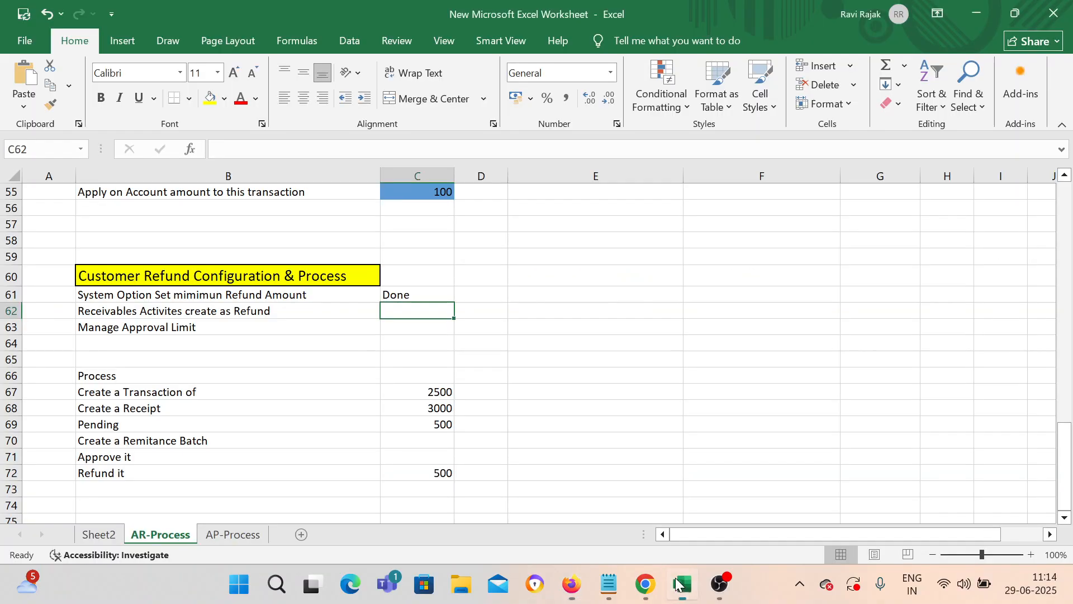
pyautogui.click(396, 295)
pyautogui.moveTo(453, 303); pyautogui.dragTo(454, 316)
pyautogui.click(270, 330)
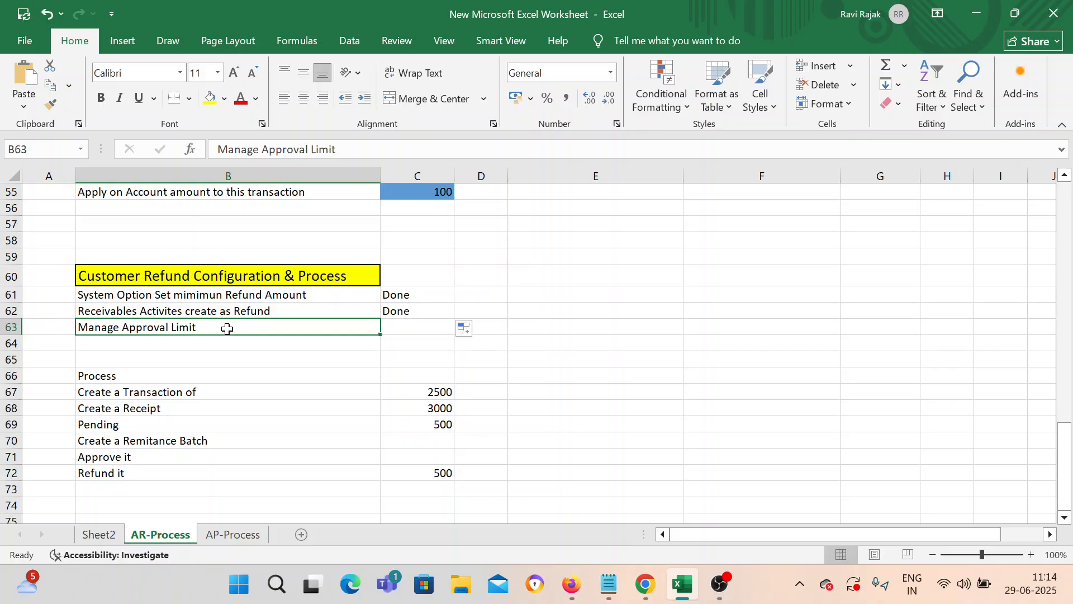
pyautogui.click(570, 586)
pyautogui.click(976, 134)
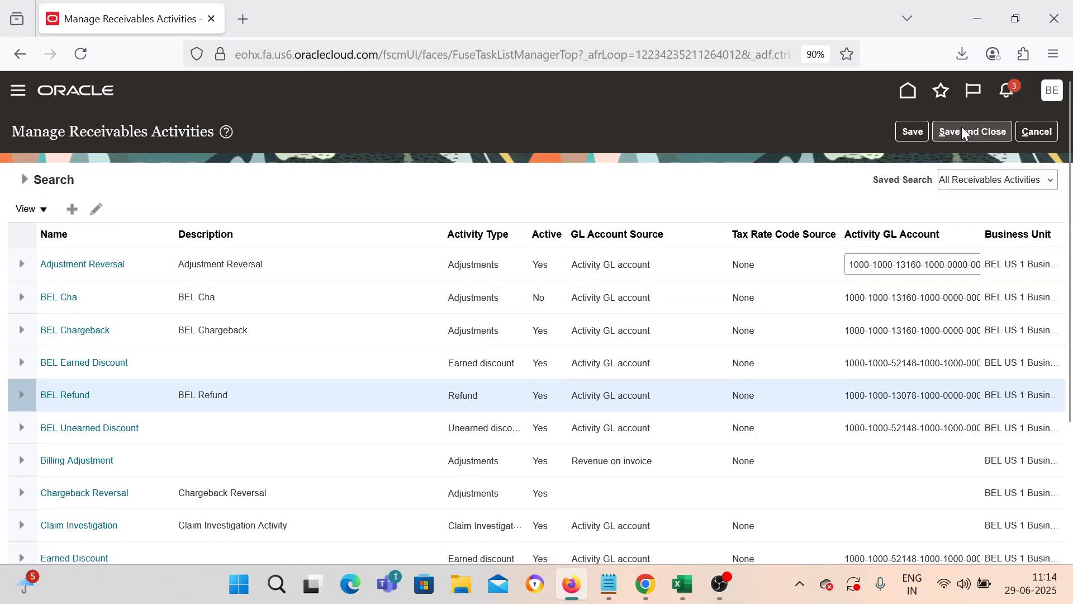
# Step: Close the receivables activities page and switch to the other user's Oracle session
pyautogui.click(1000, 130)
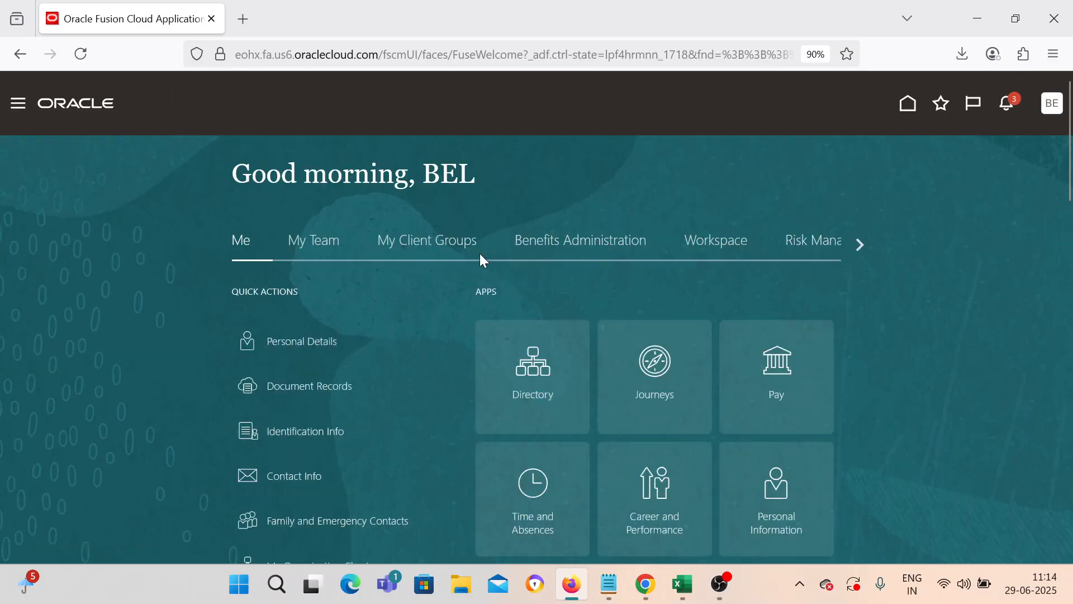
pyautogui.click(648, 588)
pyautogui.click(650, 590)
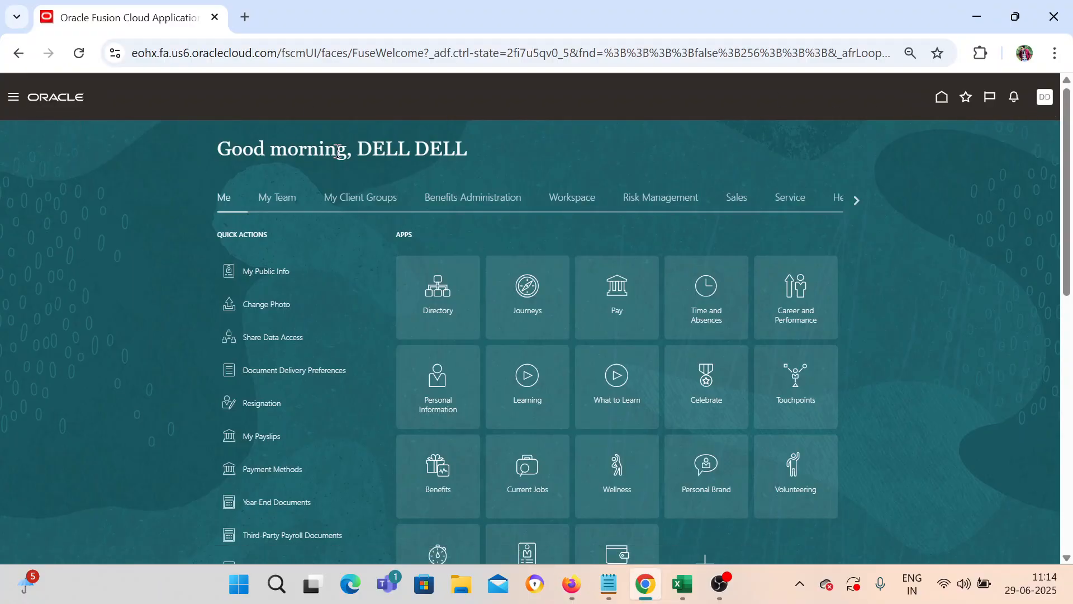
pyautogui.moveTo(356, 149); pyautogui.dragTo(503, 155)
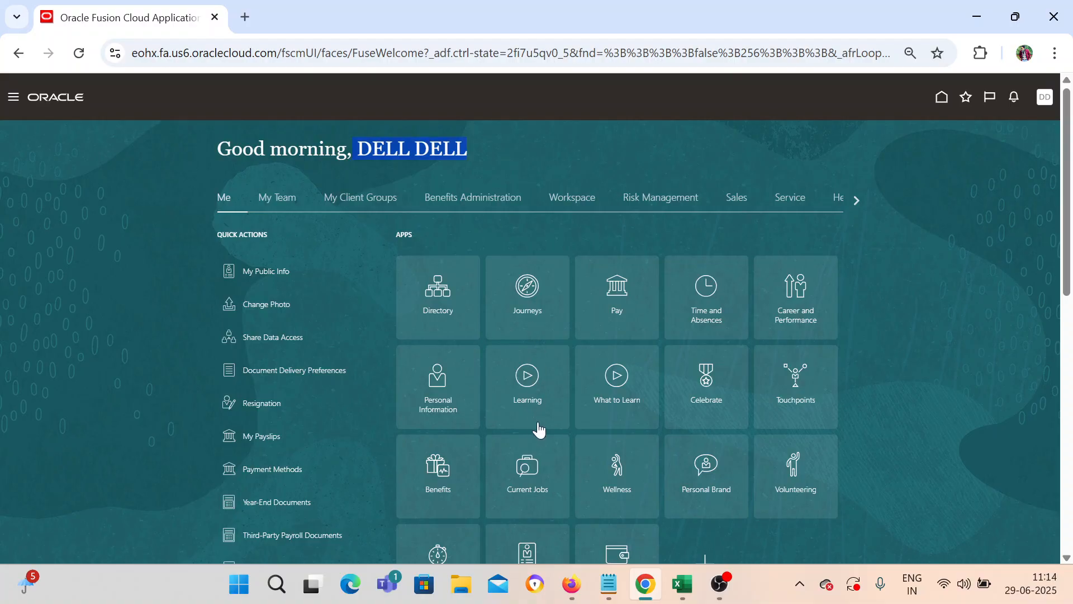
# Step: Compare the signed-in user names of both sessions, then open Setup and Maintenance in the second one
pyautogui.click(571, 585)
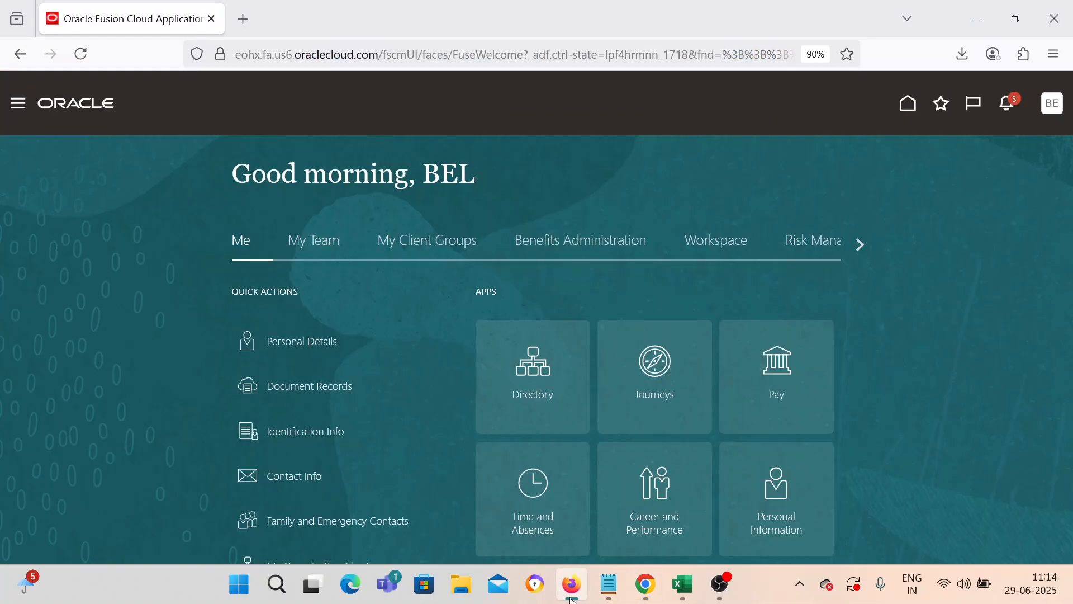
pyautogui.doubleClick(427, 175)
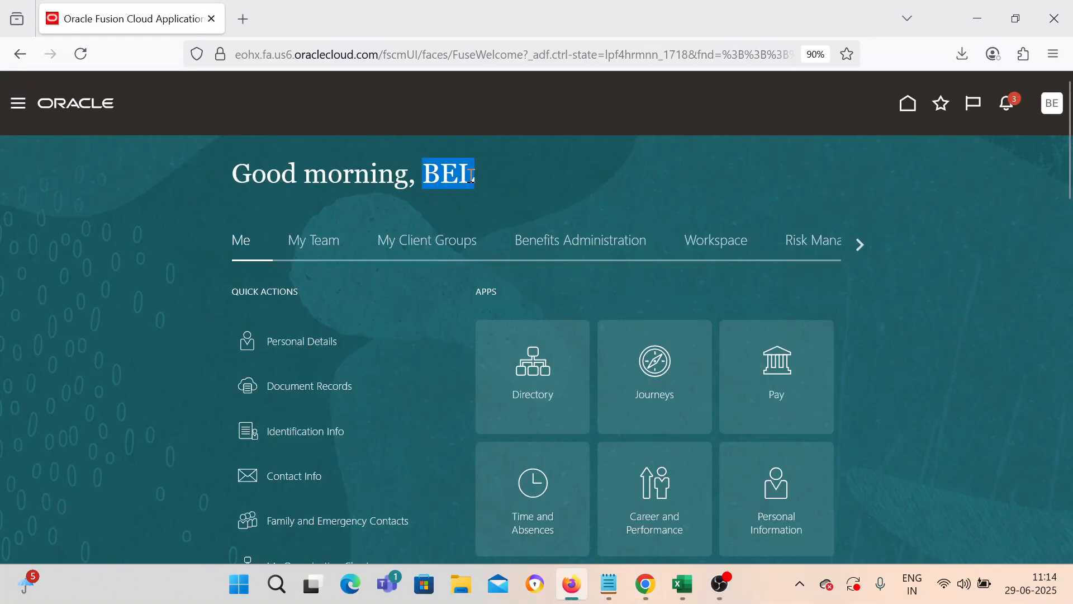
pyautogui.click(646, 585)
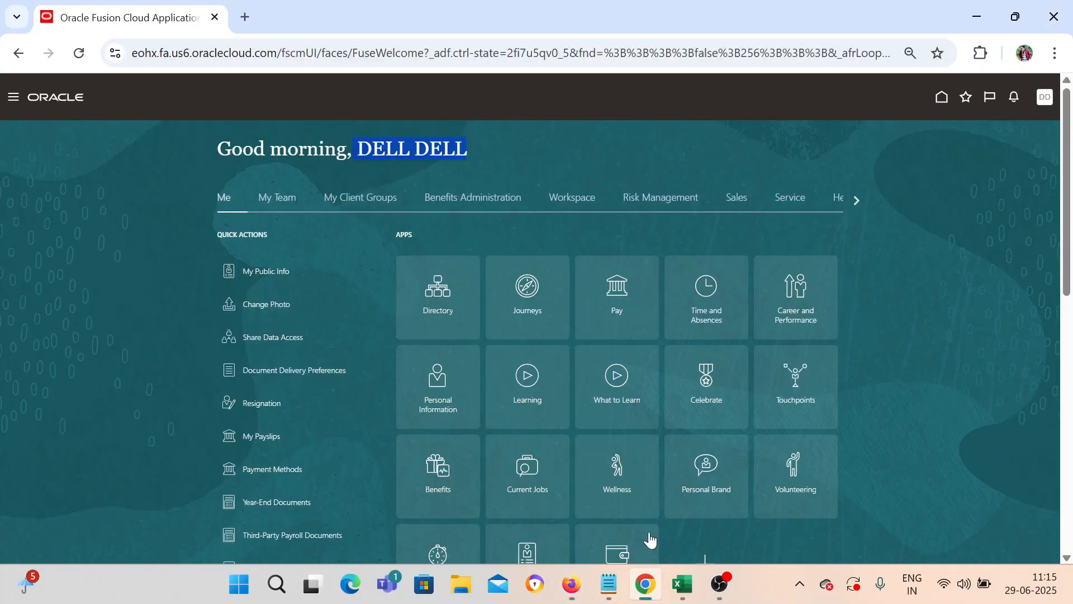
pyautogui.click(427, 175)
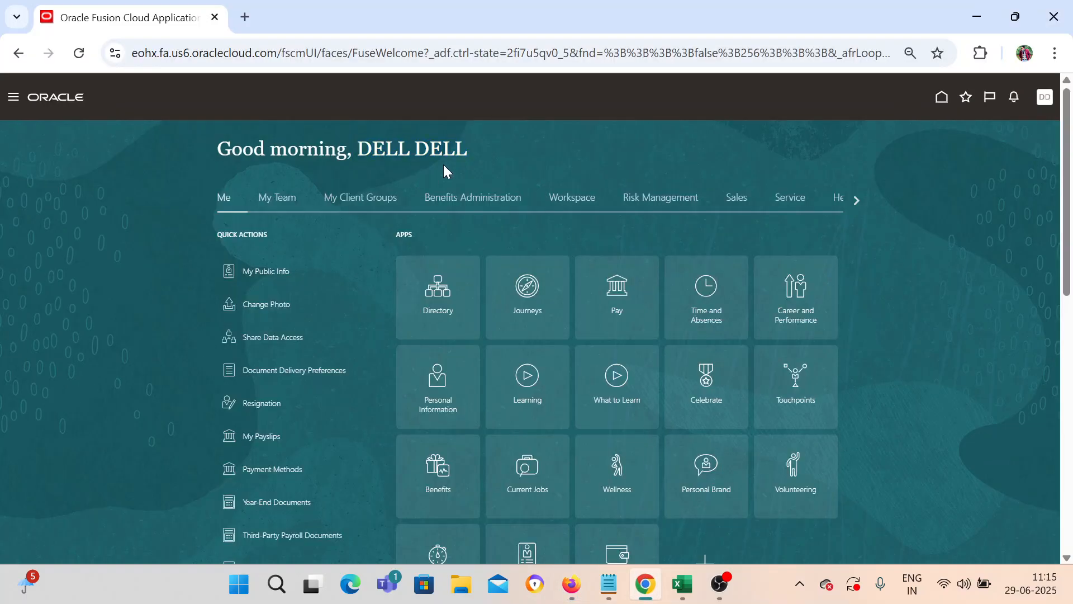
pyautogui.click(1043, 97)
pyautogui.click(854, 266)
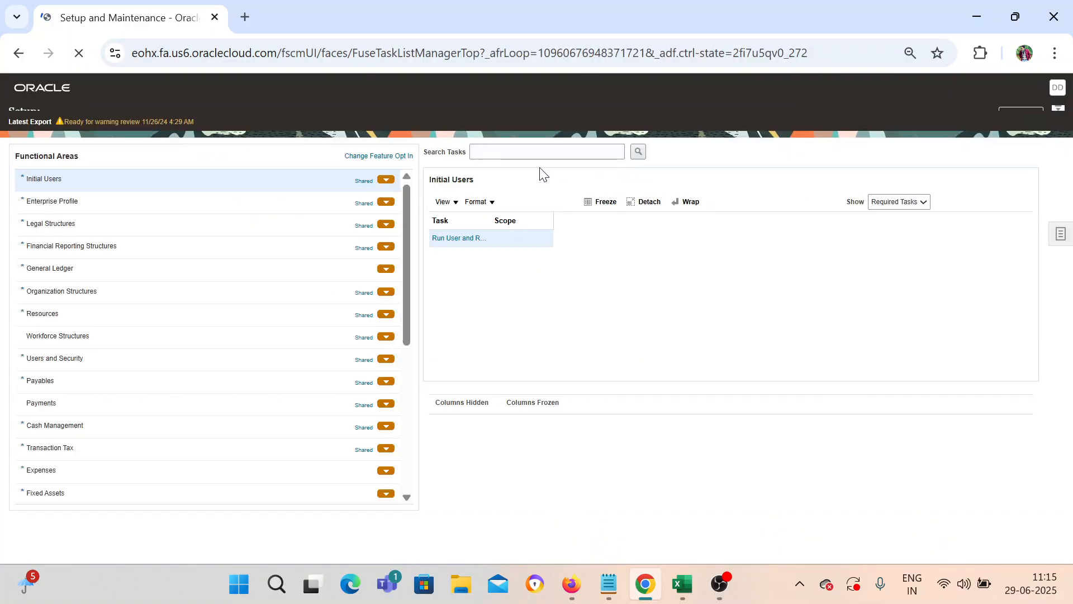
# Step: Search the setup tasks for 'Manage Approval L' and open Manage Approval Limits
pyautogui.click(507, 156)
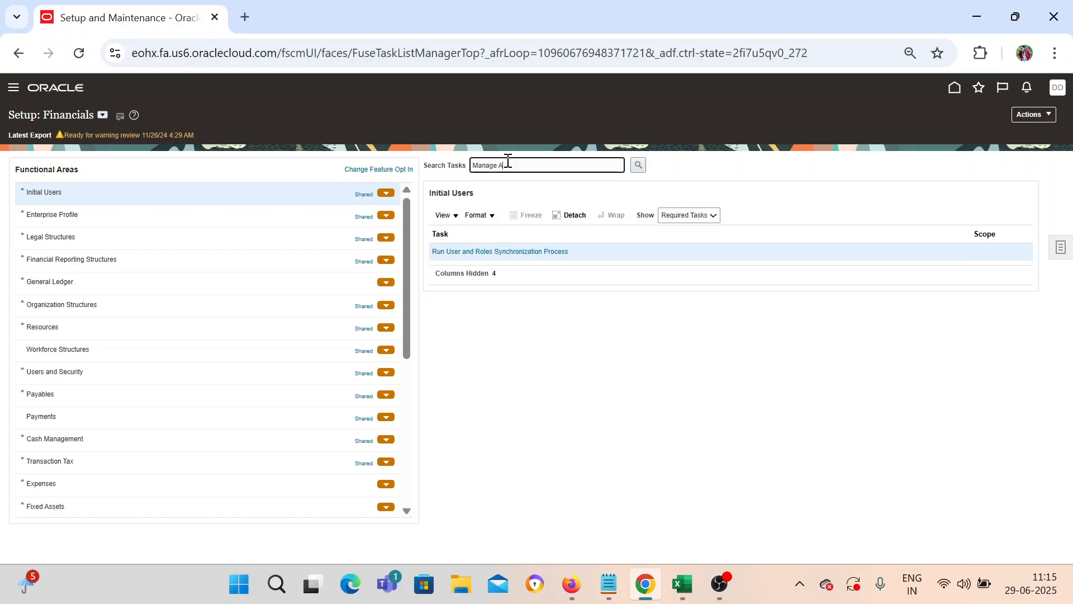
pyautogui.write('Manage Approval L')
pyautogui.press('Return')
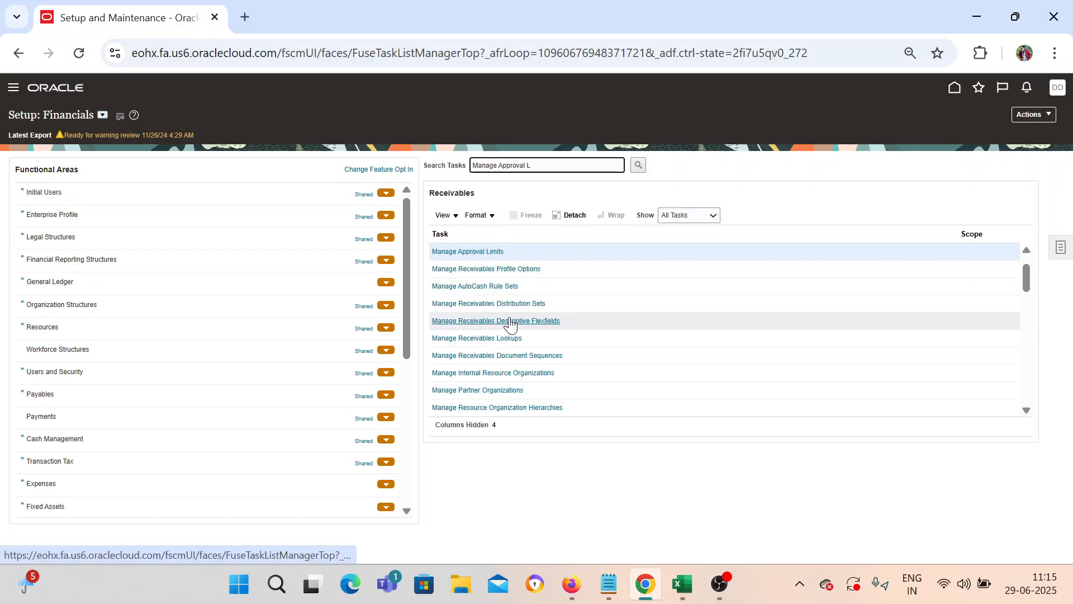
pyautogui.click(492, 252)
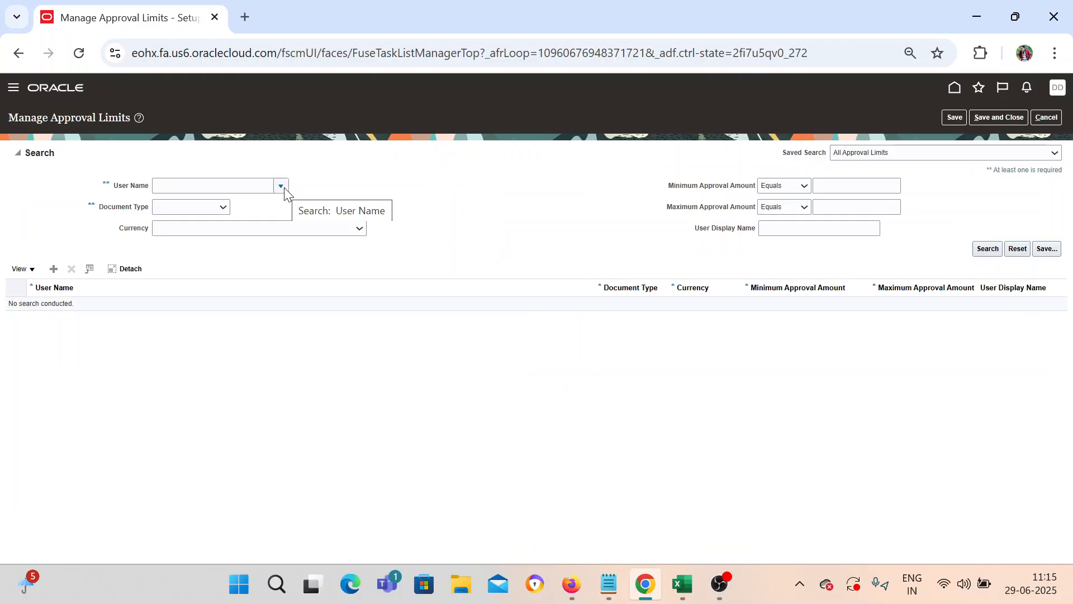
# Step: Look up the user matching 'BEL' and search that user's approval limits
pyautogui.click(284, 188)
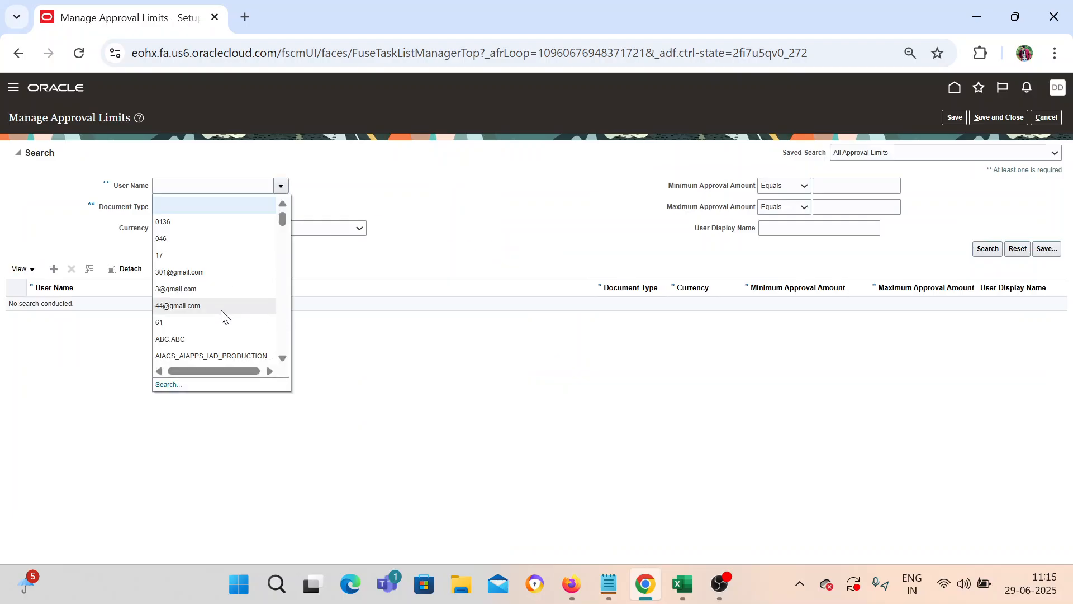
pyautogui.scroll(-3, 213, 336)
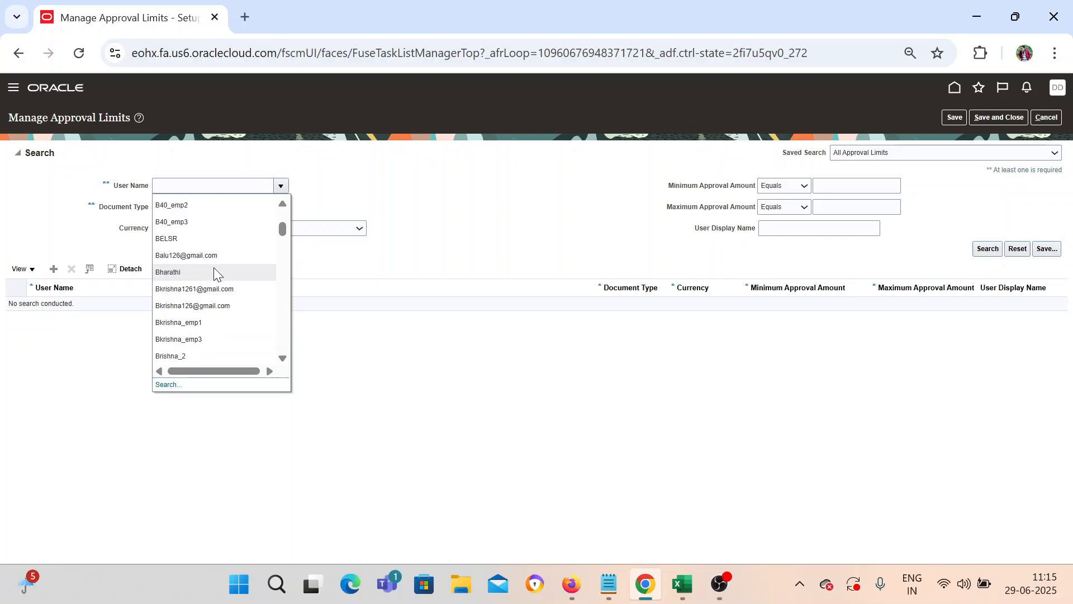
pyautogui.click(168, 385)
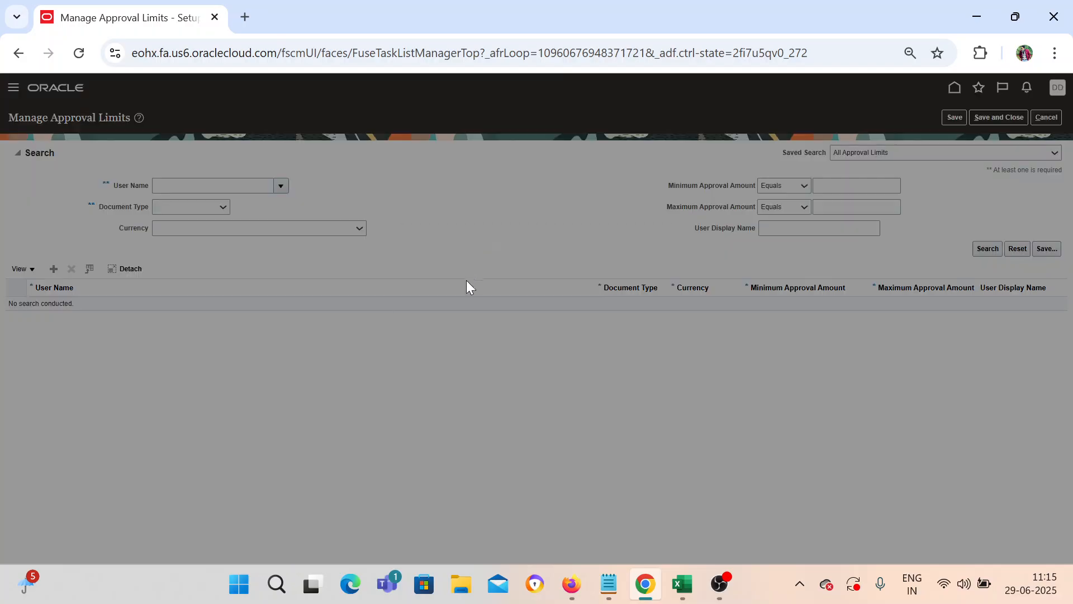
pyautogui.click(505, 286)
pyautogui.write('BEL')
pyautogui.press('Return')
pyautogui.click(484, 376)
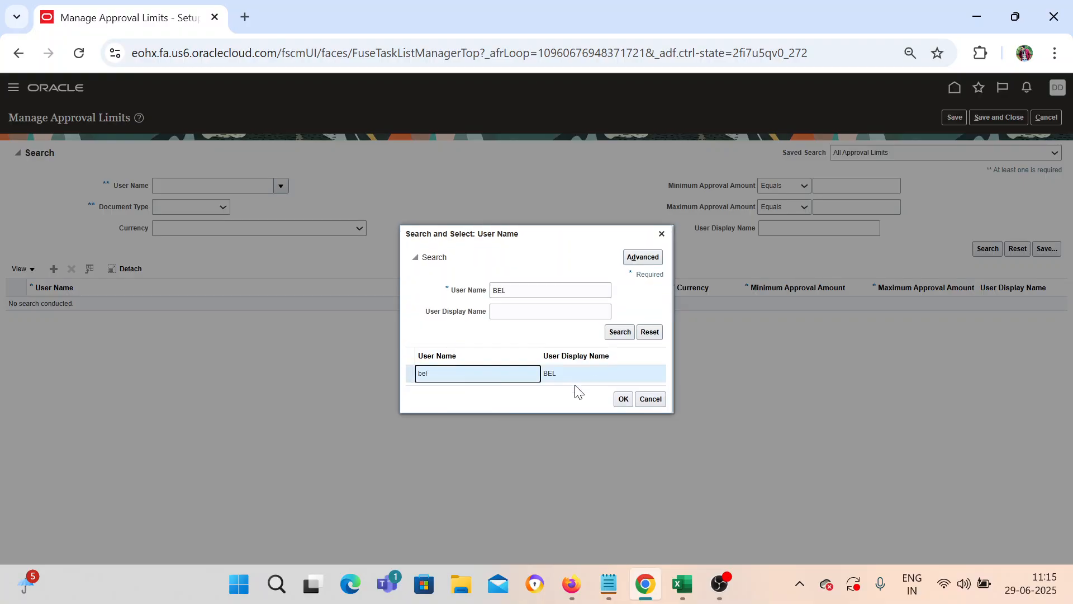
pyautogui.click(623, 399)
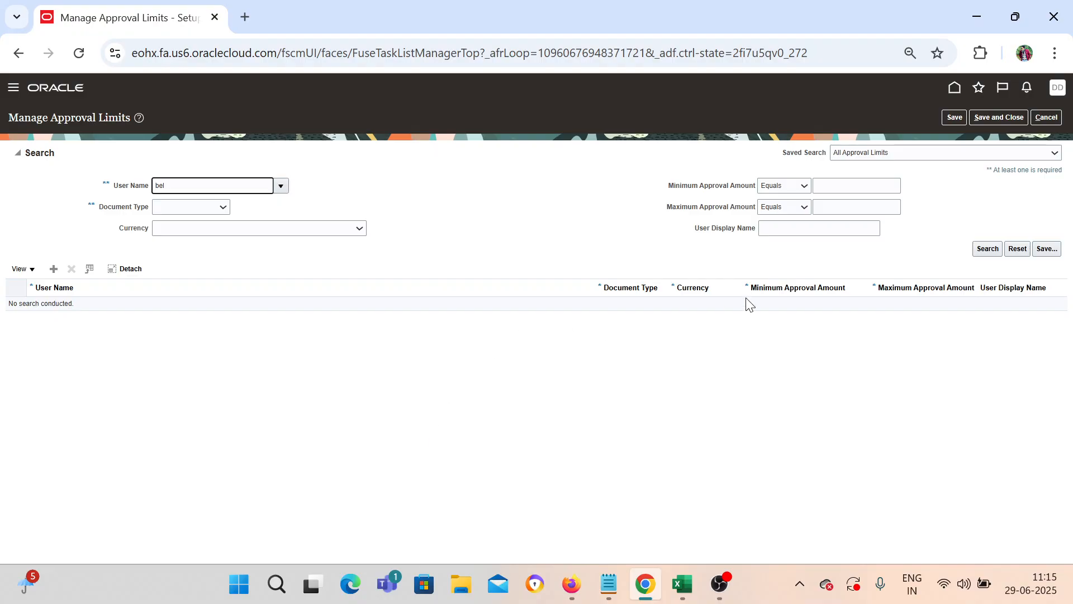
pyautogui.click(990, 250)
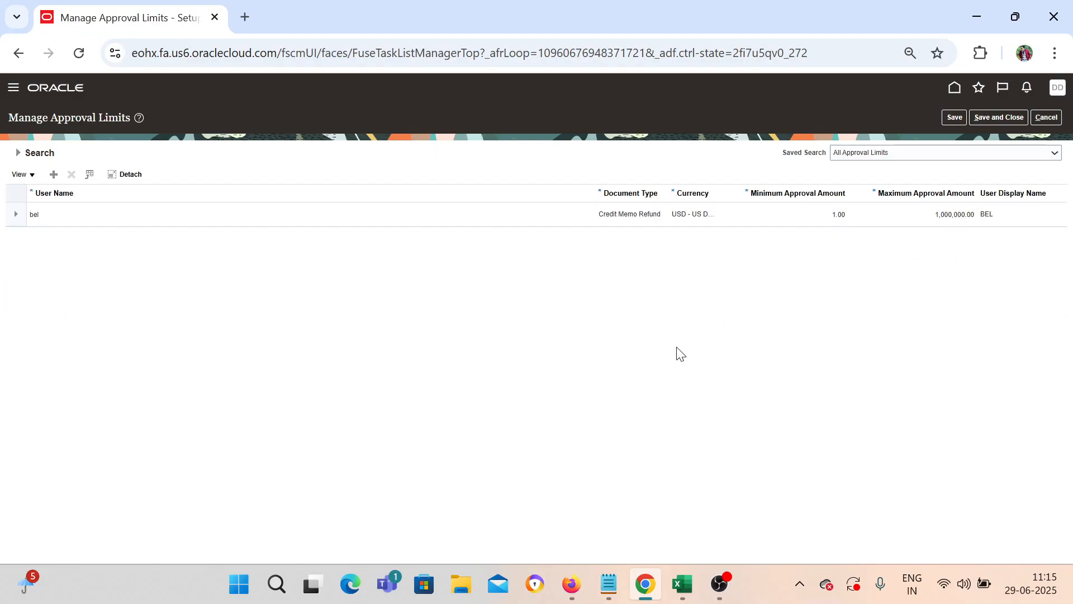
# Step: Select the Credit Memo Refund USD limit row and resize columns to show Currency fully
pyautogui.click(111, 215)
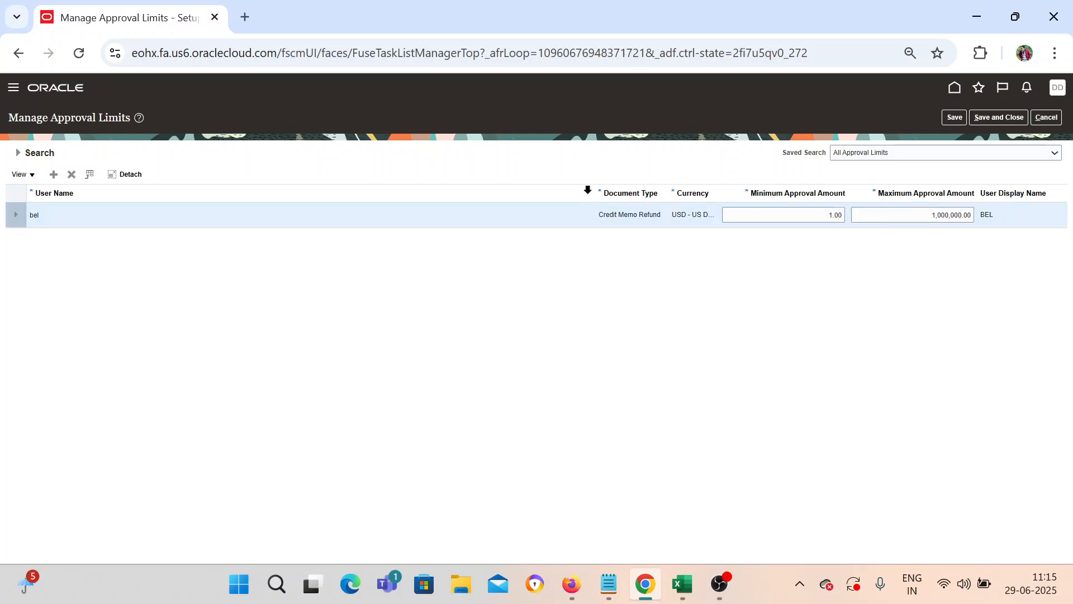
pyautogui.moveTo(594, 190); pyautogui.dragTo(516, 190)
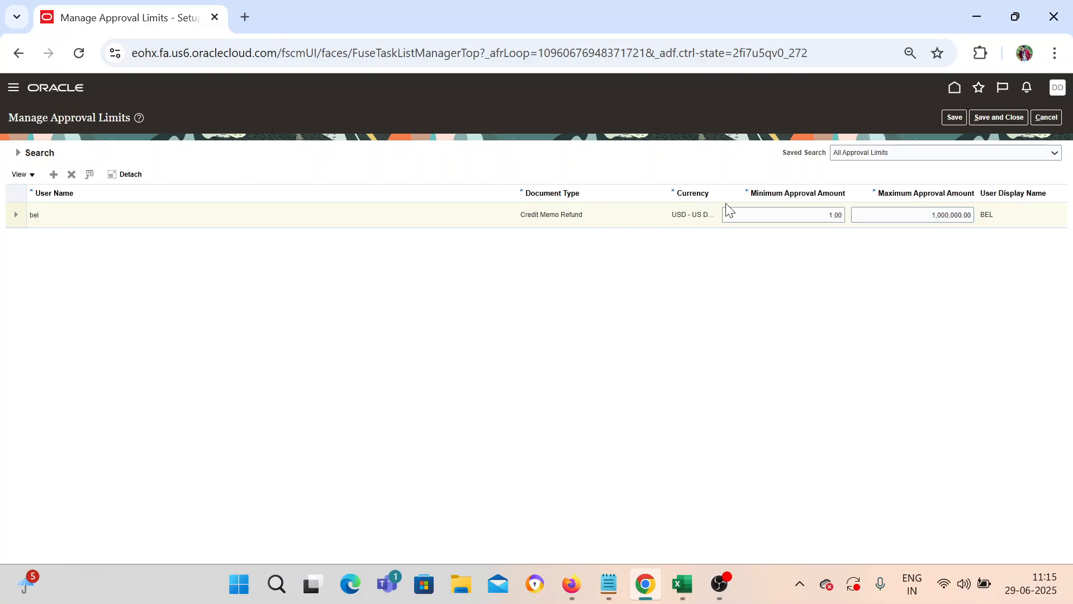
pyautogui.moveTo(668, 191); pyautogui.dragTo(632, 191)
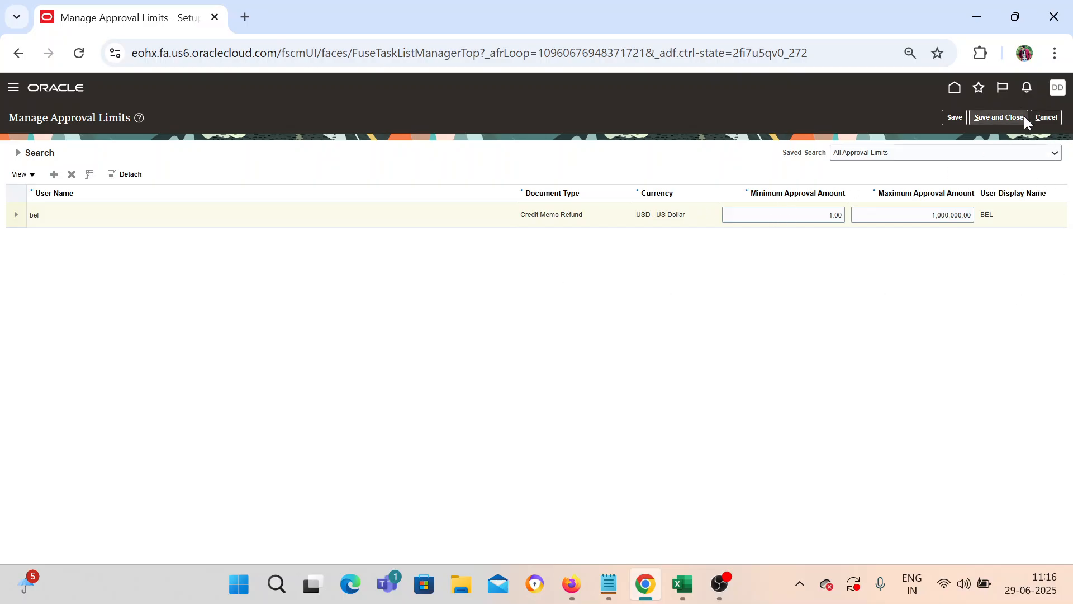
# Step: Add a new approval limit row and assign it to the user
pyautogui.click(1041, 120)
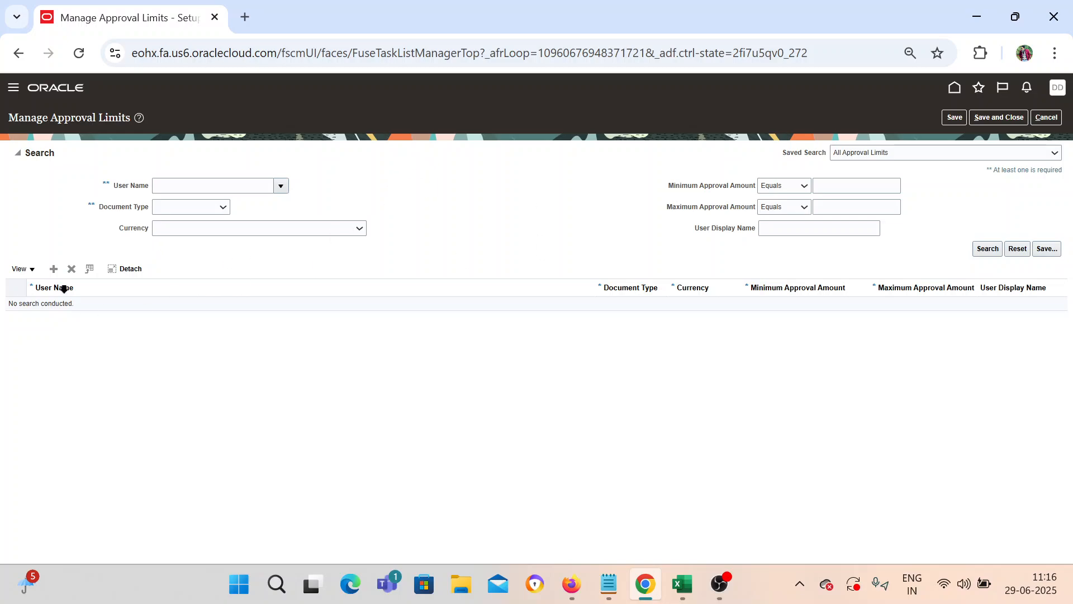
pyautogui.click(55, 269)
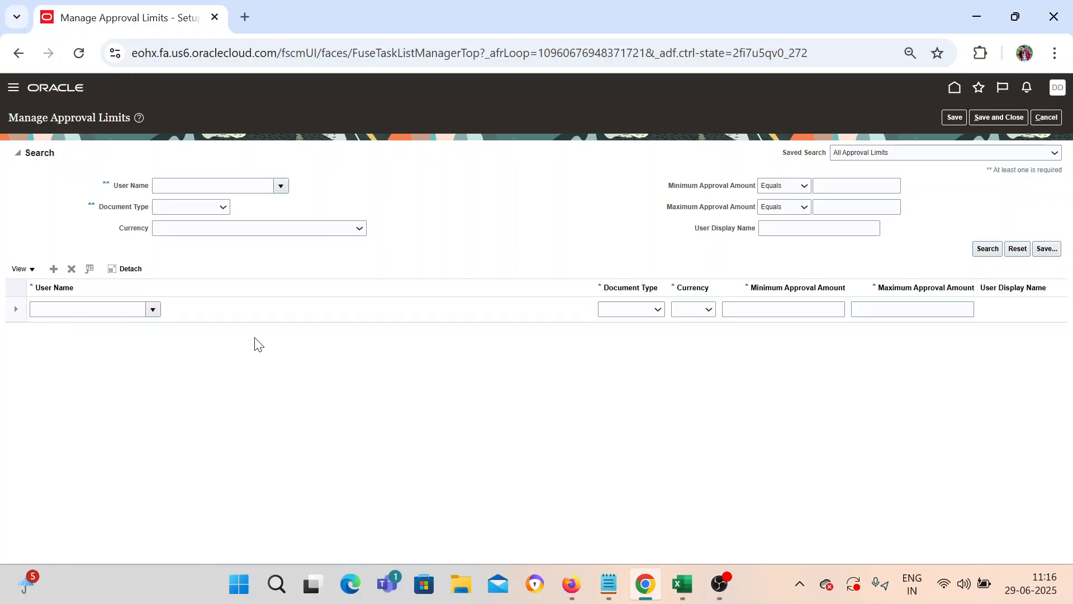
pyautogui.click(152, 309)
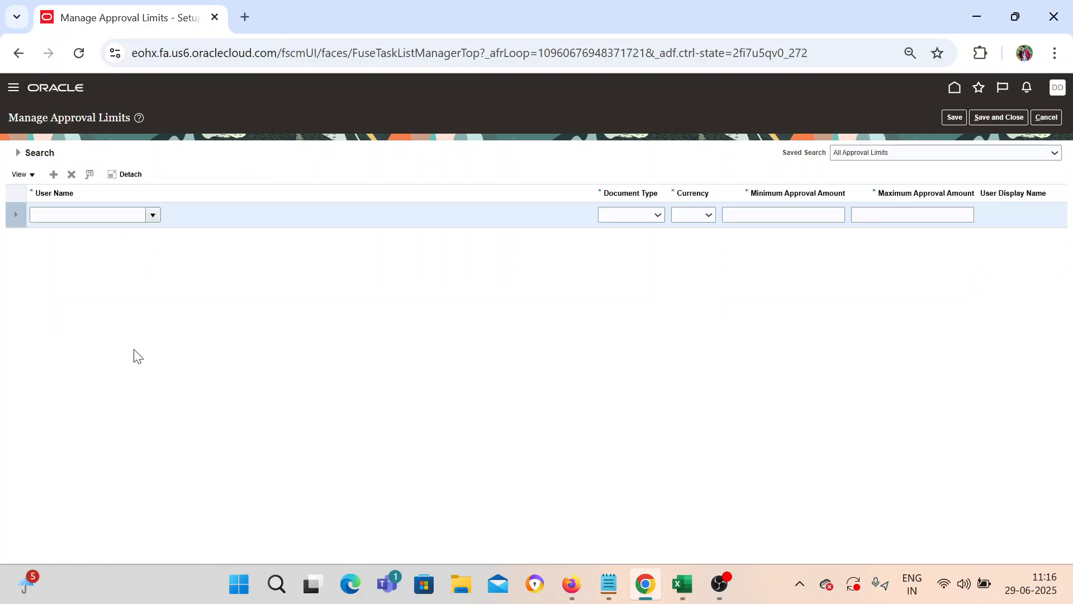
pyautogui.click(153, 216)
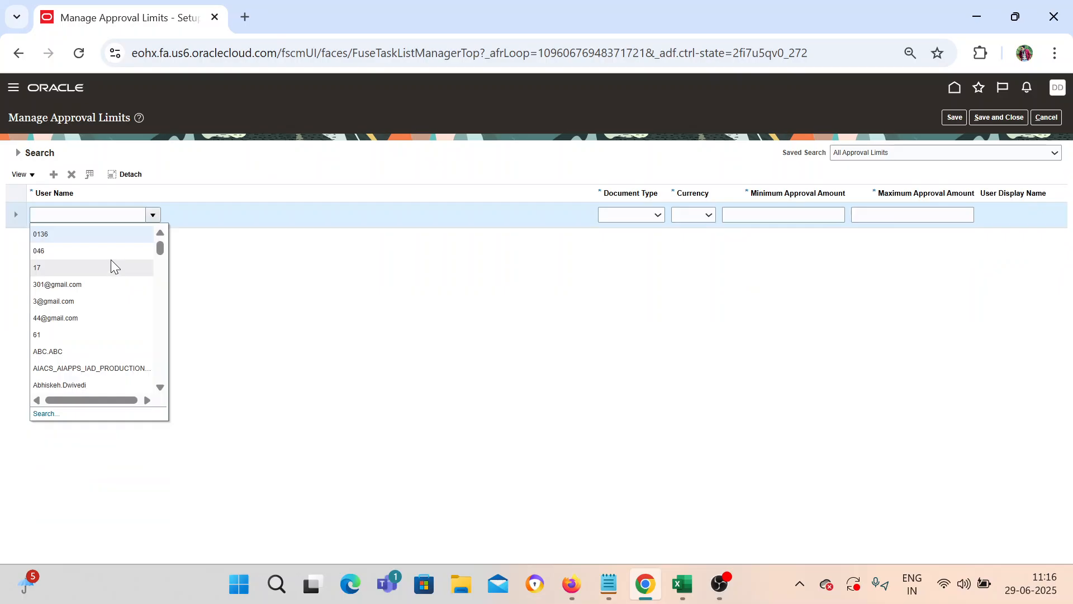
pyautogui.click(112, 302)
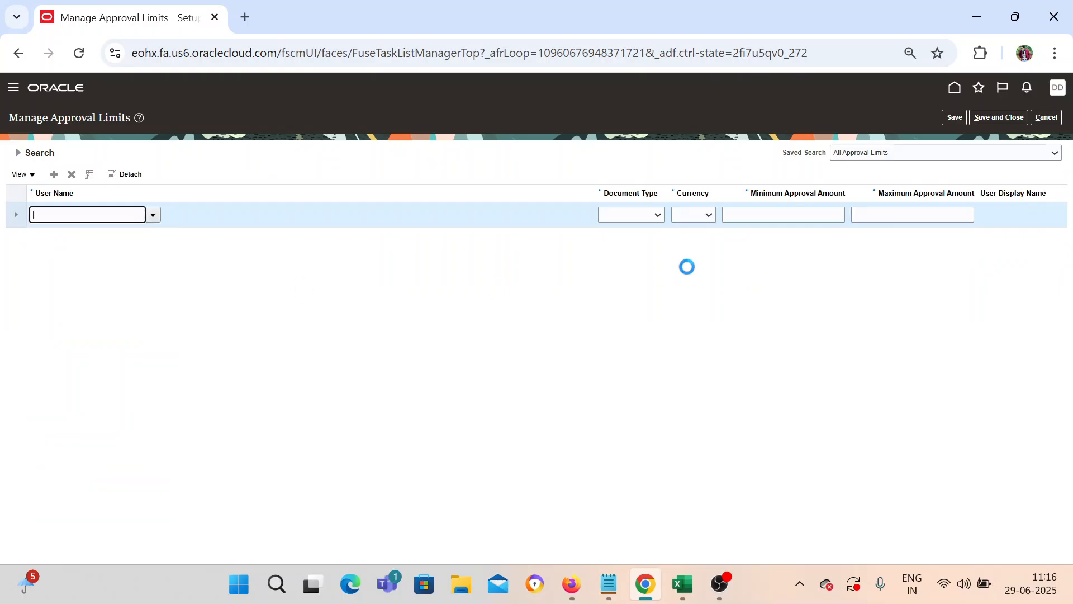
# Step: Set the new row's document type to Credit Memo Refund and currency to US Dollar
pyautogui.click(618, 214)
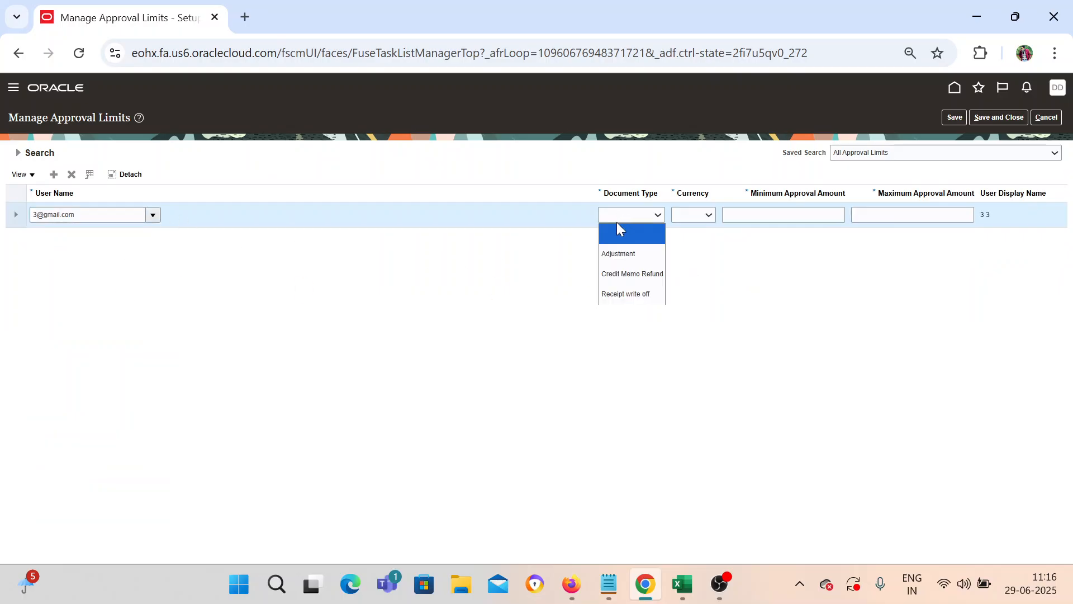
pyautogui.click(617, 274)
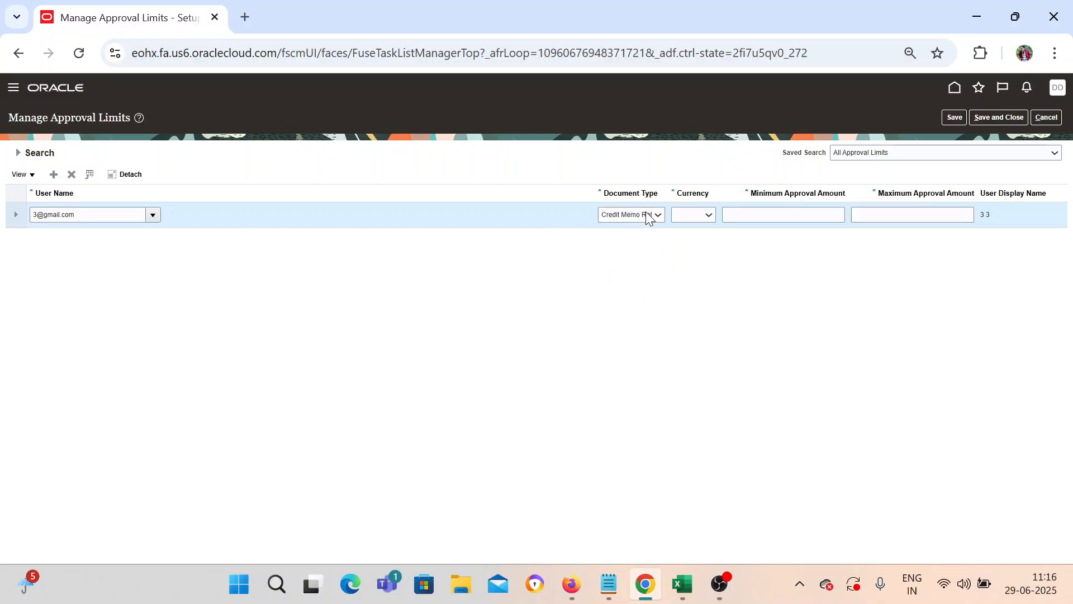
pyautogui.click(649, 217)
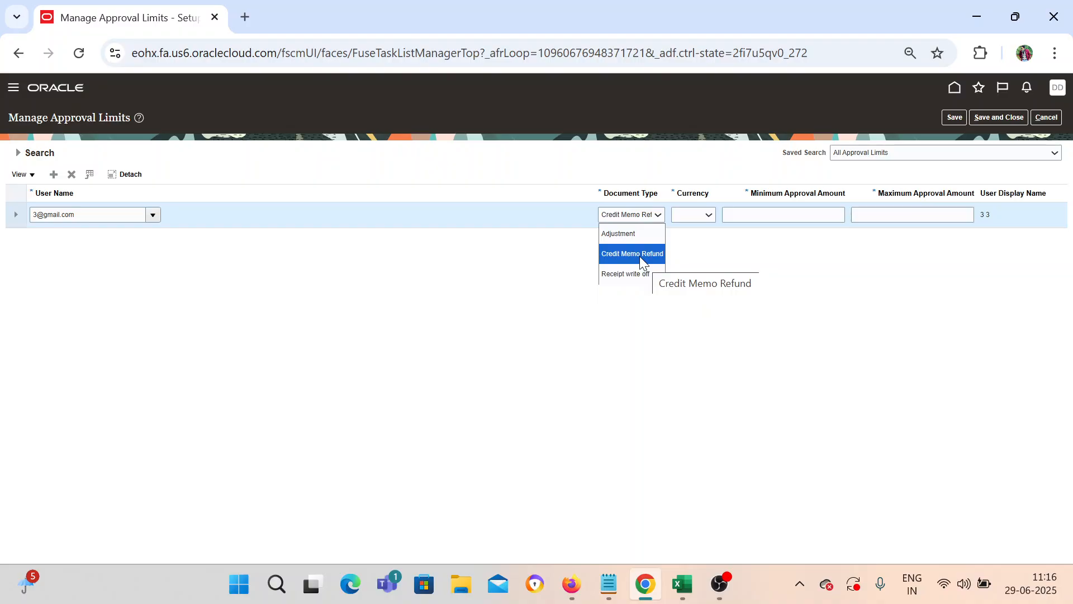
pyautogui.click(640, 256)
pyautogui.click(695, 215)
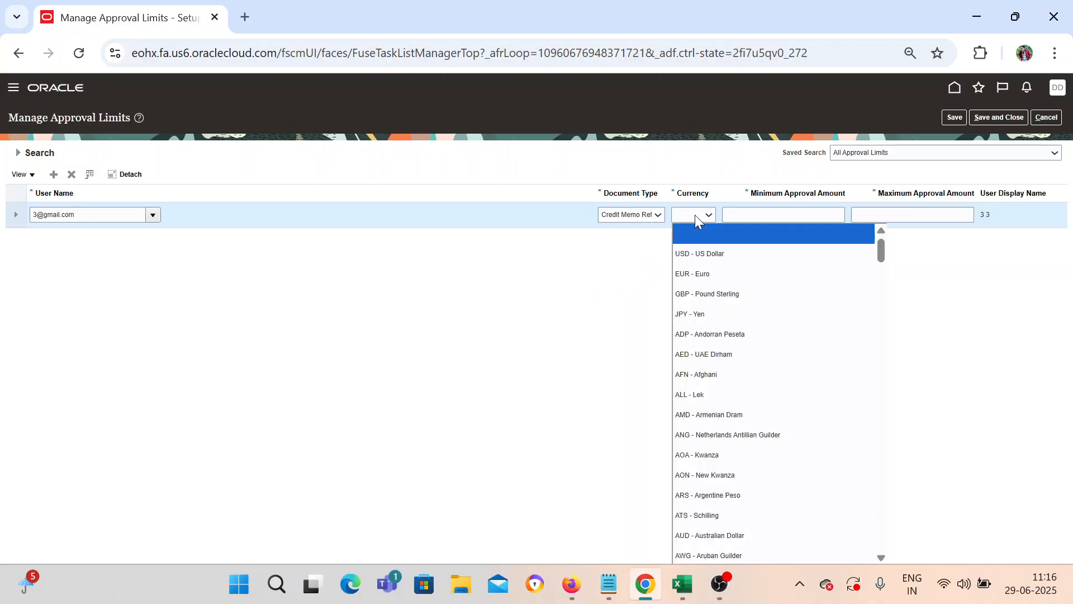
pyautogui.click(699, 251)
# Step: Enter minimum 1 and maximum 2,000 for the limit and save it
pyautogui.click(780, 218)
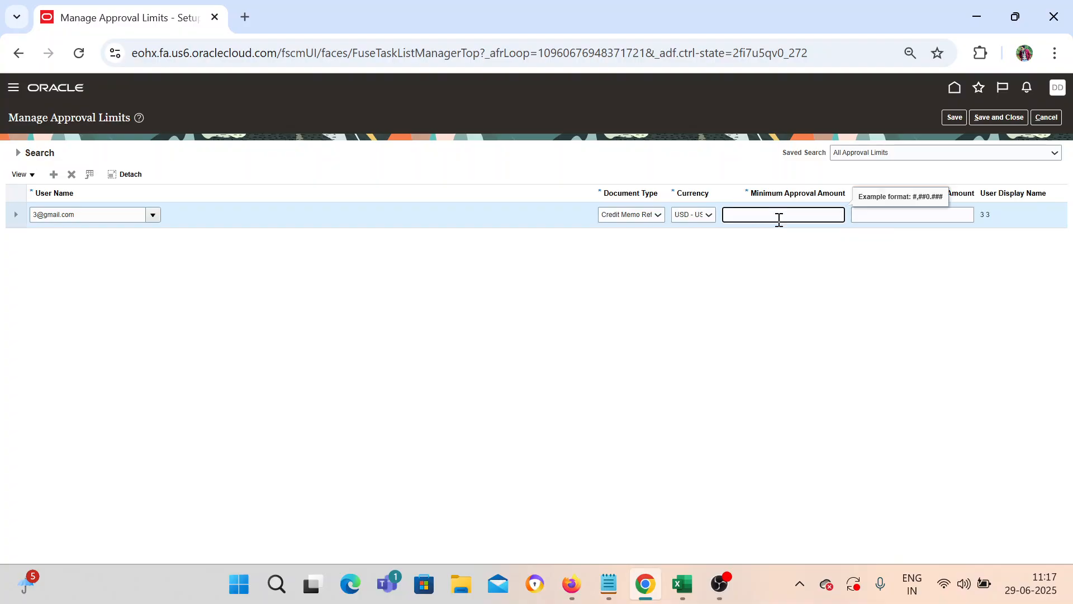
pyautogui.write('1')
pyautogui.press('Tab')
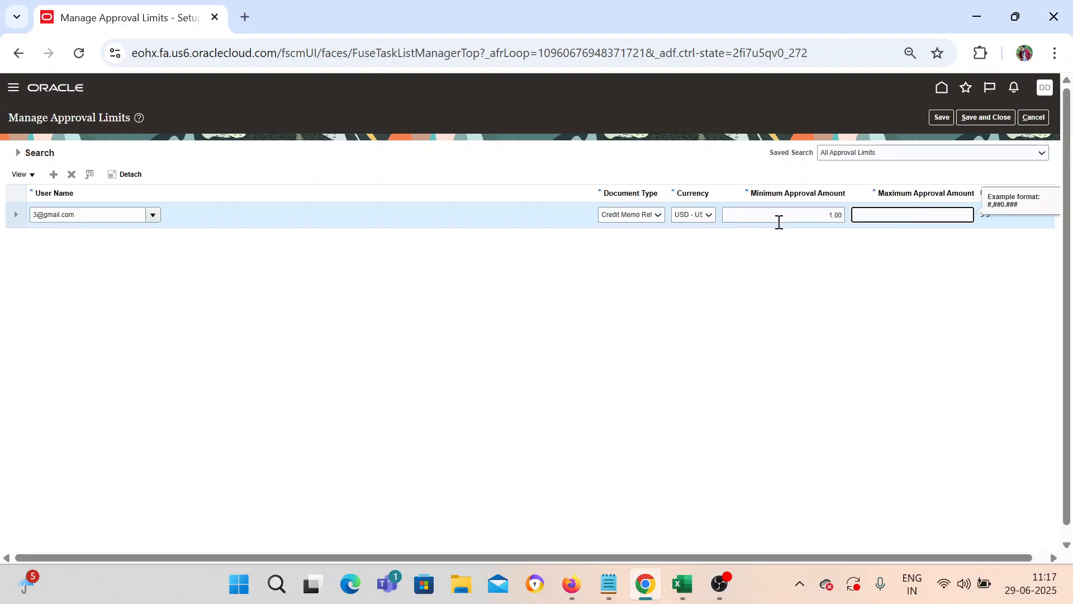
pyautogui.write('2000')
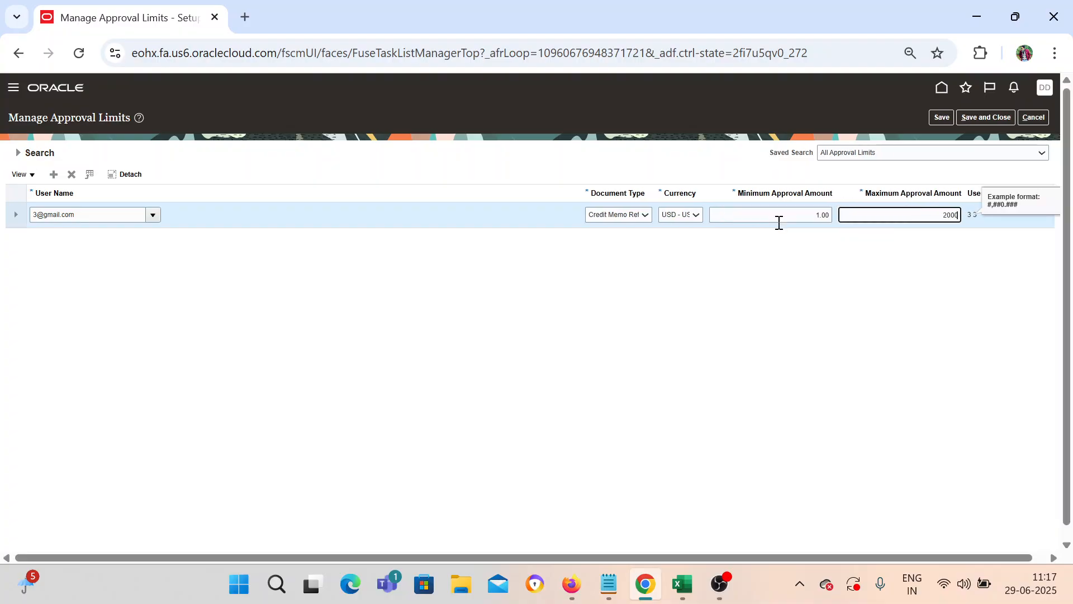
pyautogui.click(849, 321)
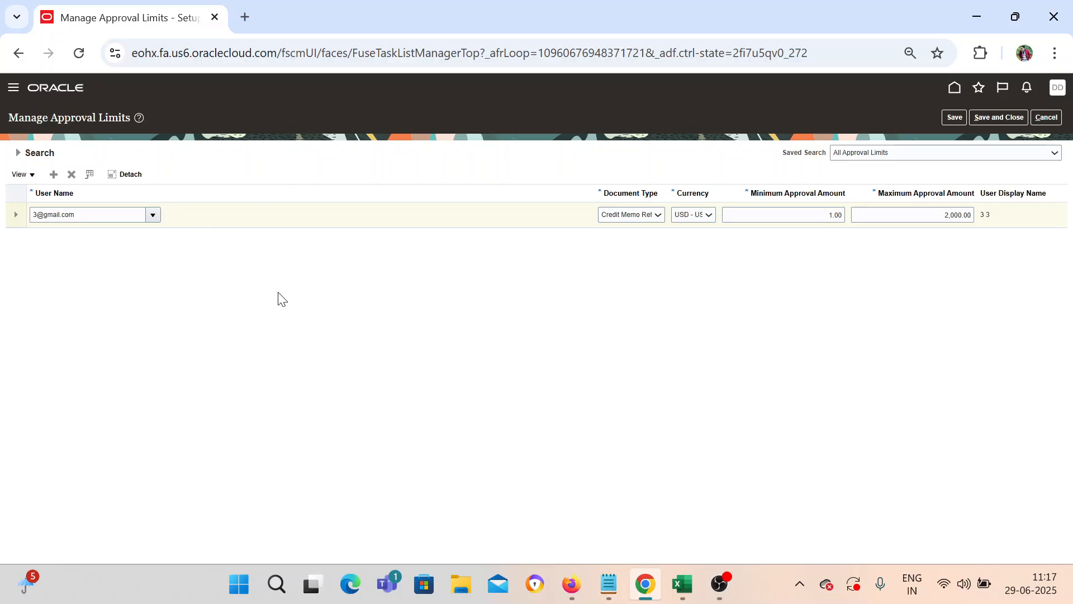
pyautogui.click(983, 117)
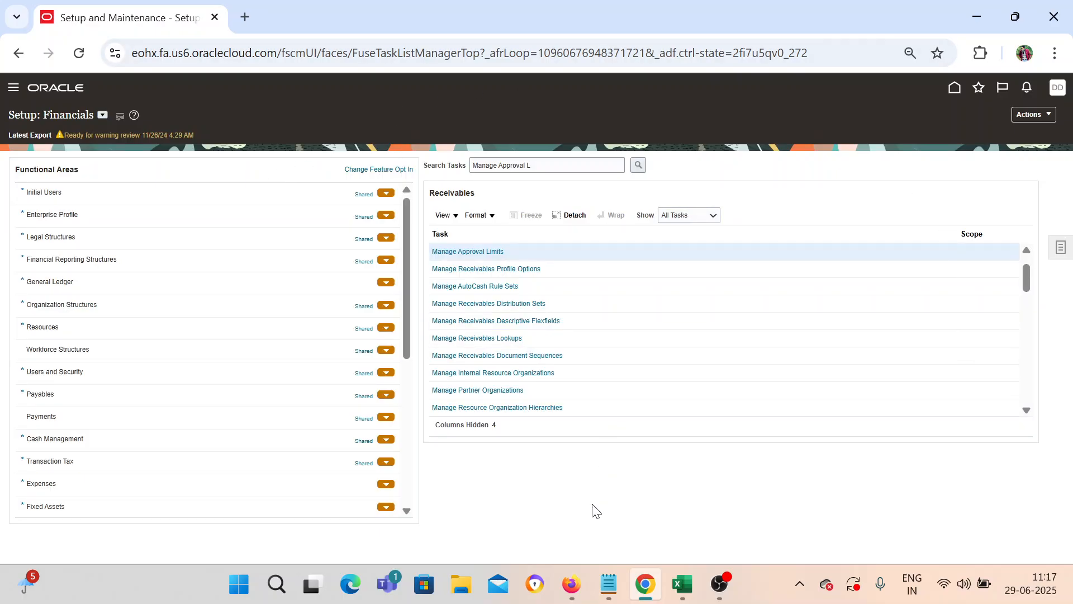
# Step: Bring the Firefox Oracle session's home page forward, then switch to the Excel checklist
pyautogui.moveTo(581, 585)
pyautogui.click(556, 517)
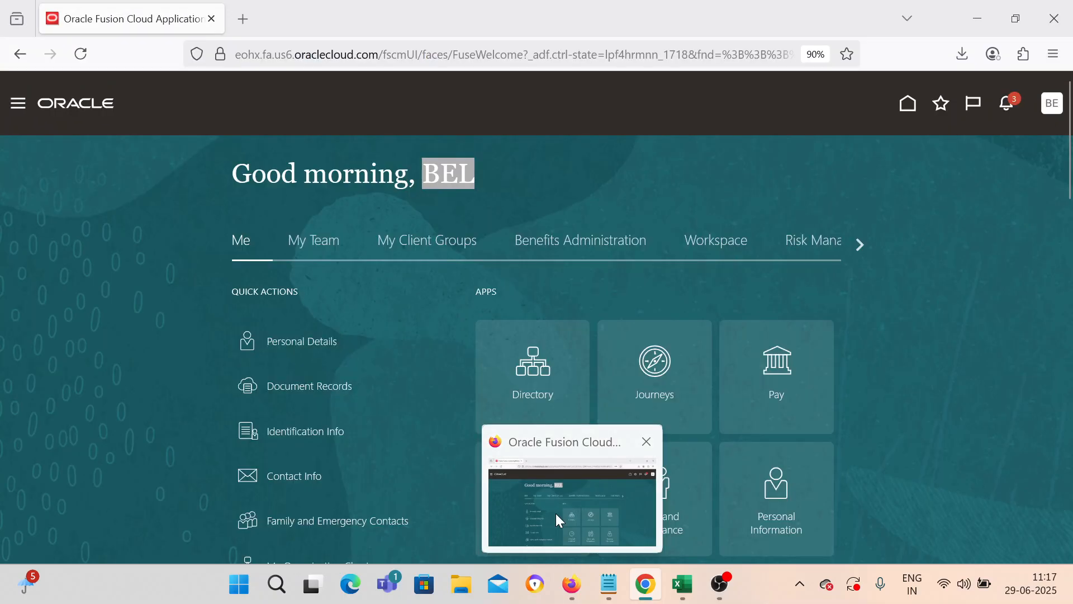
pyautogui.click(556, 513)
pyautogui.click(502, 176)
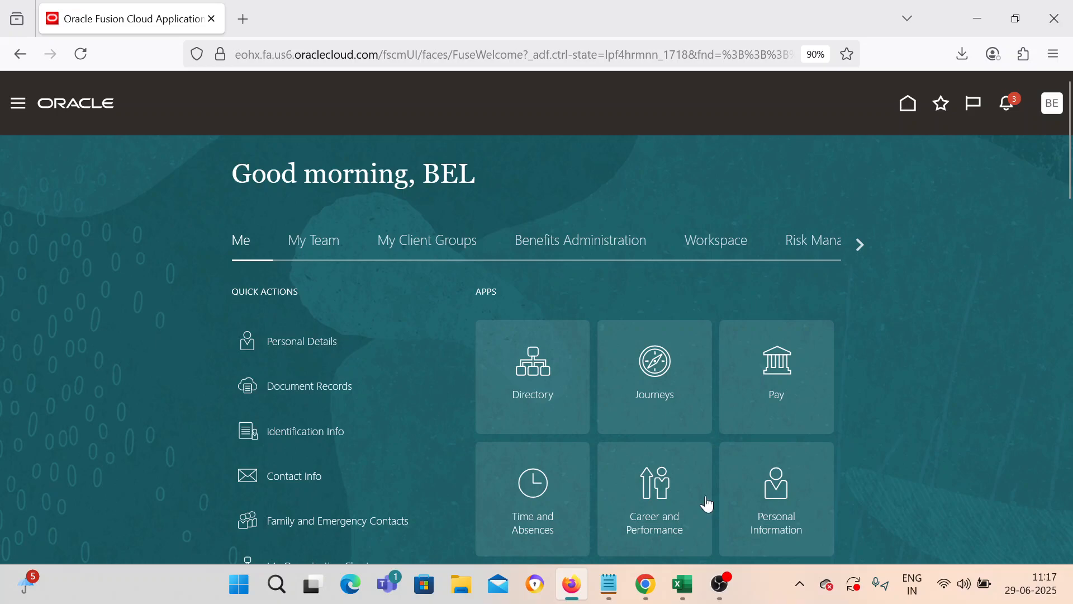
pyautogui.click(683, 584)
# Step: Copy Done down into C63 for the Manage Approval Limit step
pyautogui.moveTo(399, 294); pyautogui.dragTo(418, 321)
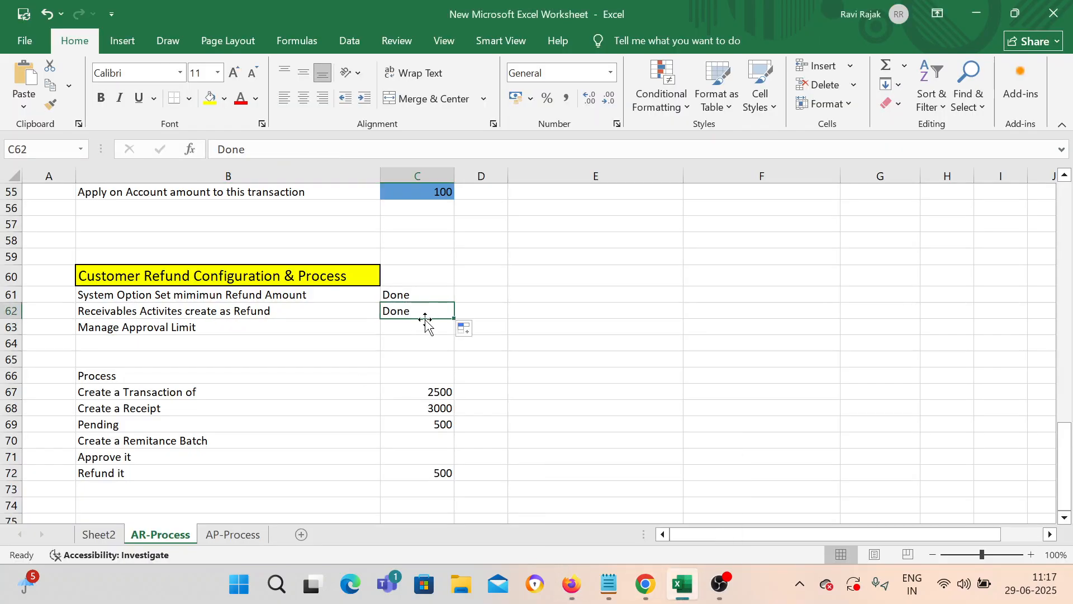
pyautogui.click(430, 296)
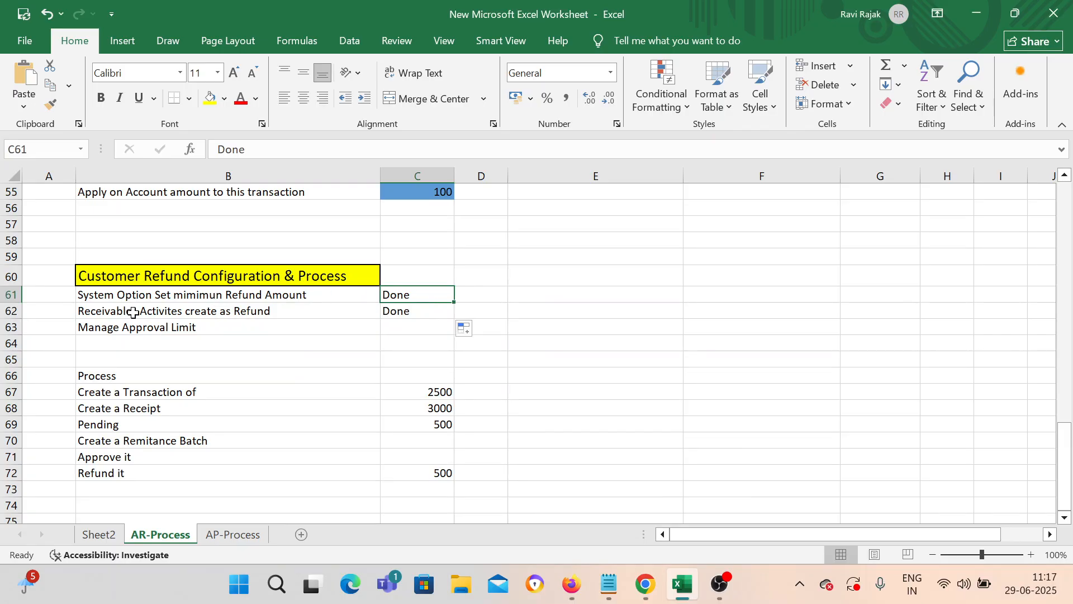
pyautogui.click(297, 314)
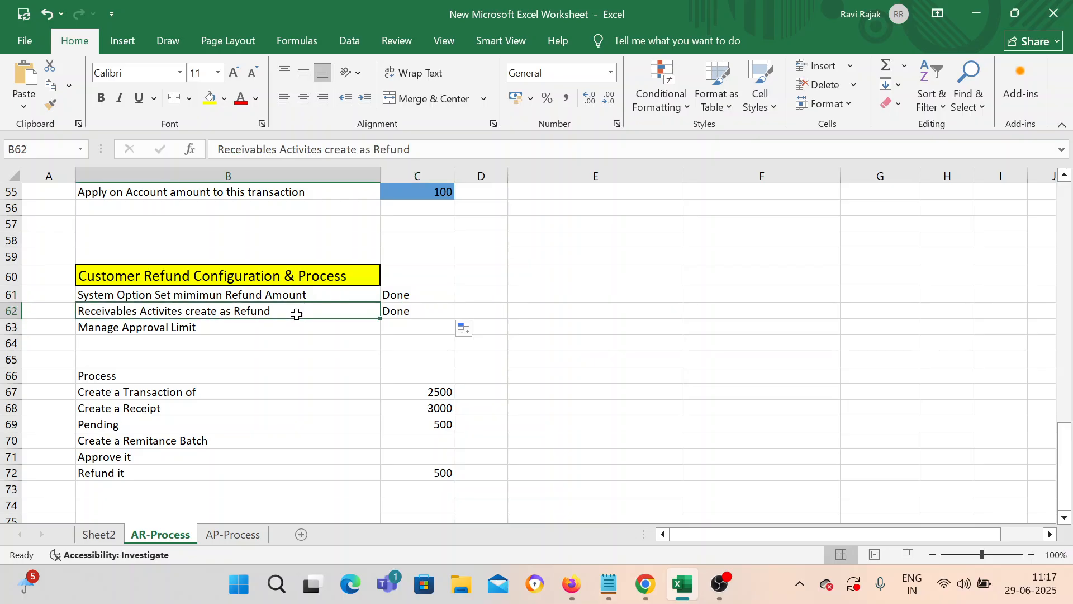
pyautogui.click(224, 332)
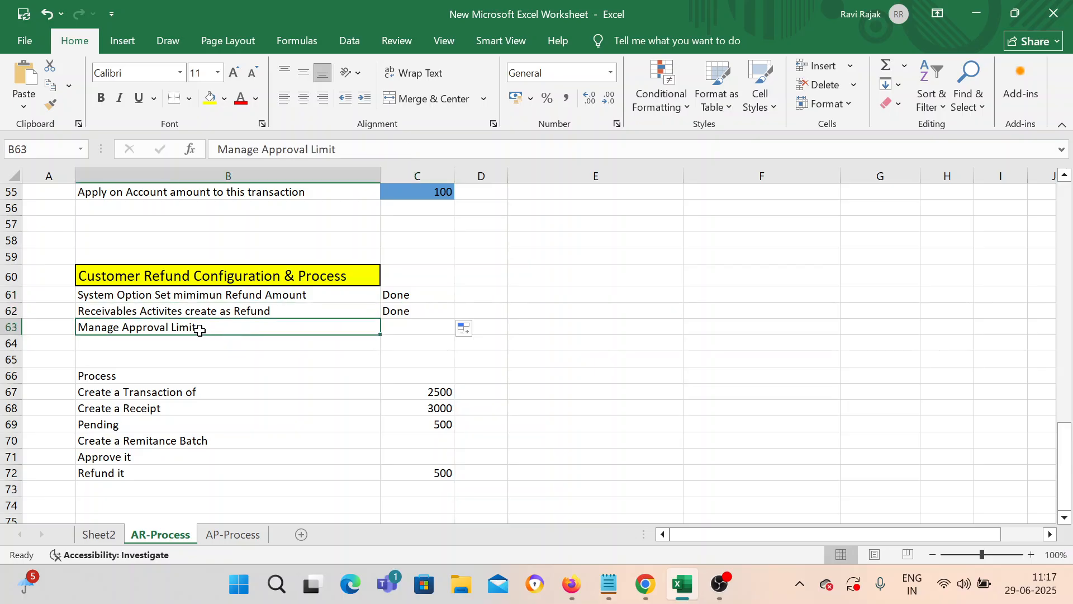
pyautogui.click(412, 325)
pyautogui.click(439, 313)
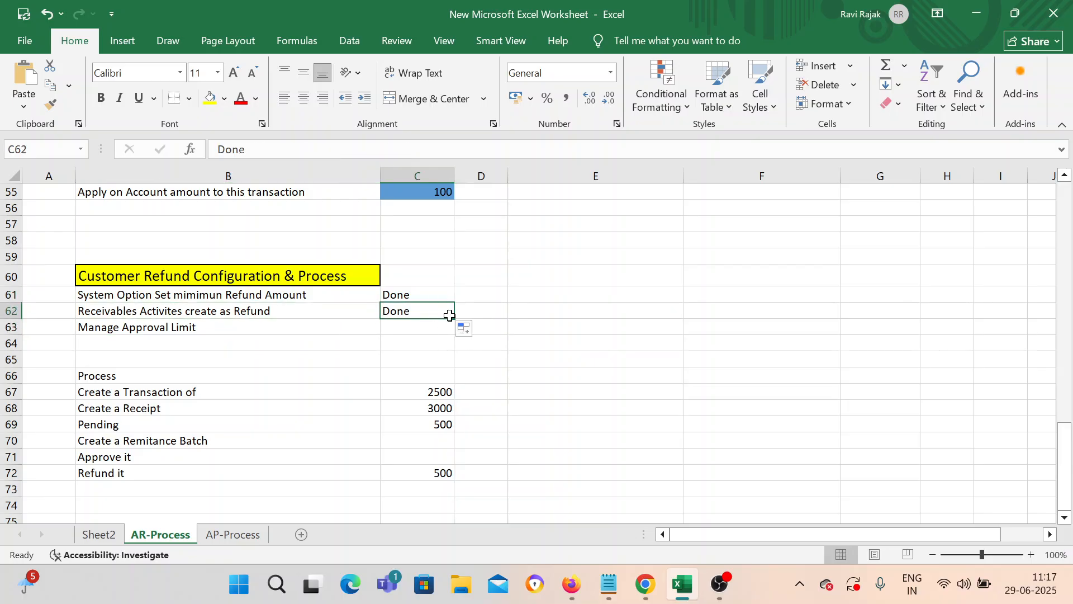
pyautogui.moveTo(449, 317)
pyautogui.mouseDown()
pyautogui.moveTo(467, 333)
pyautogui.moveTo(454, 332)
pyautogui.mouseUp()
# Step: Fill the Process heading in B66 with yellow
pyautogui.click(391, 376)
pyautogui.scroll(-2, 362, 379)
pyautogui.scroll(-1, 362, 379)
pyautogui.click(188, 225)
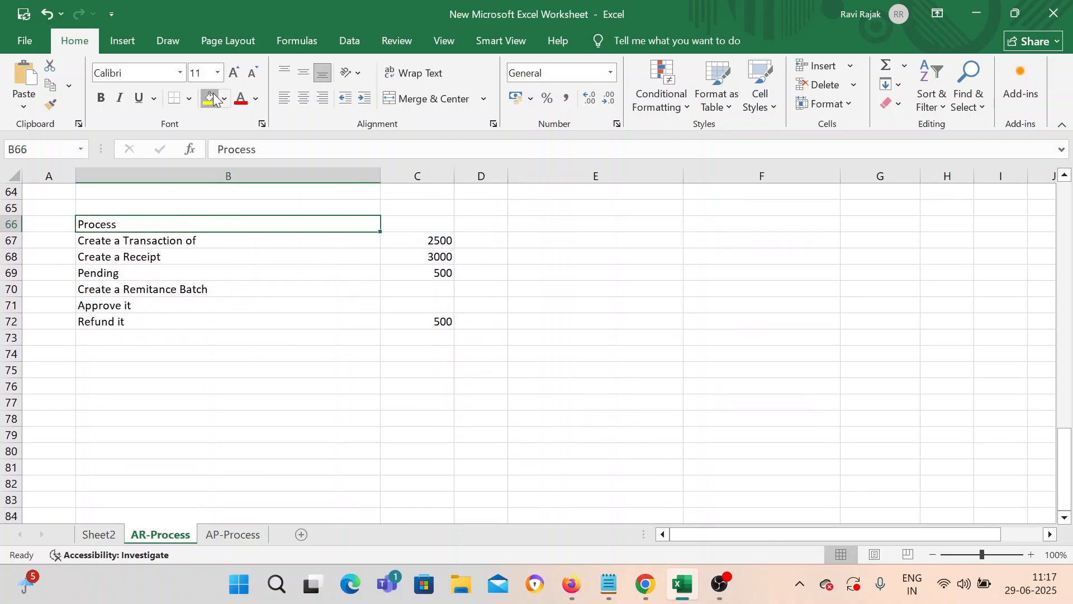
pyautogui.click(214, 98)
pyautogui.click(247, 335)
pyautogui.click(206, 241)
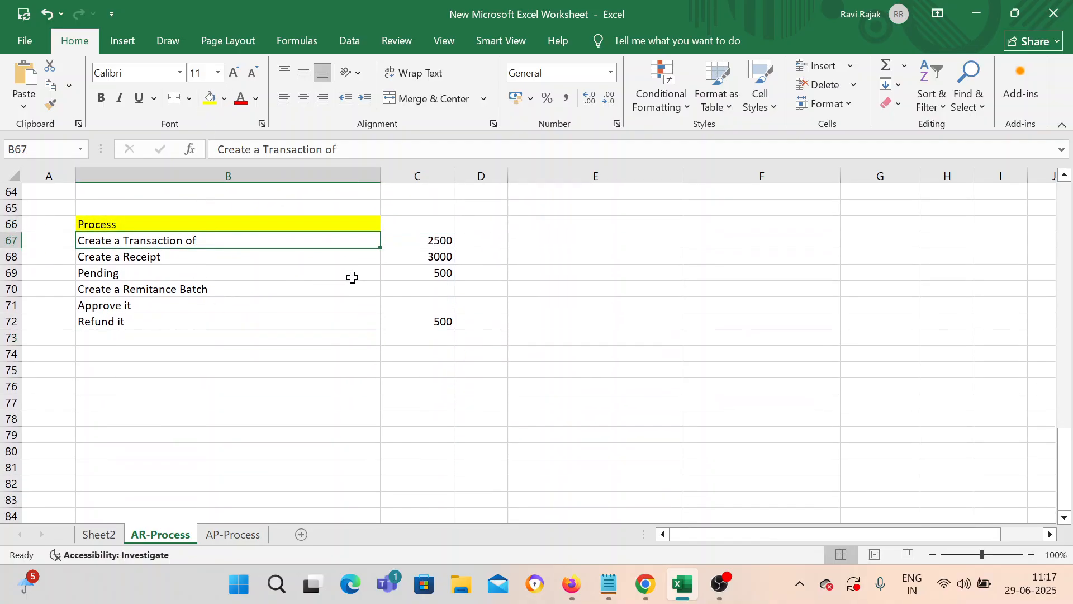
# Step: Close the Chrome setup window and open the Navigator in the Firefox session toward Receivables Billing
pyautogui.click(575, 591)
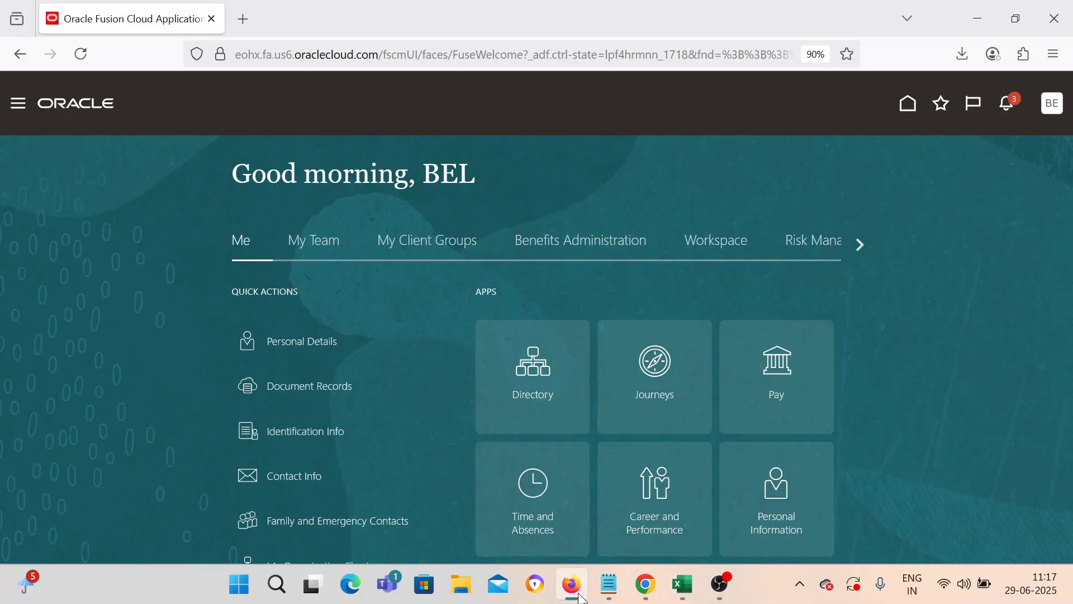
pyautogui.click(644, 587)
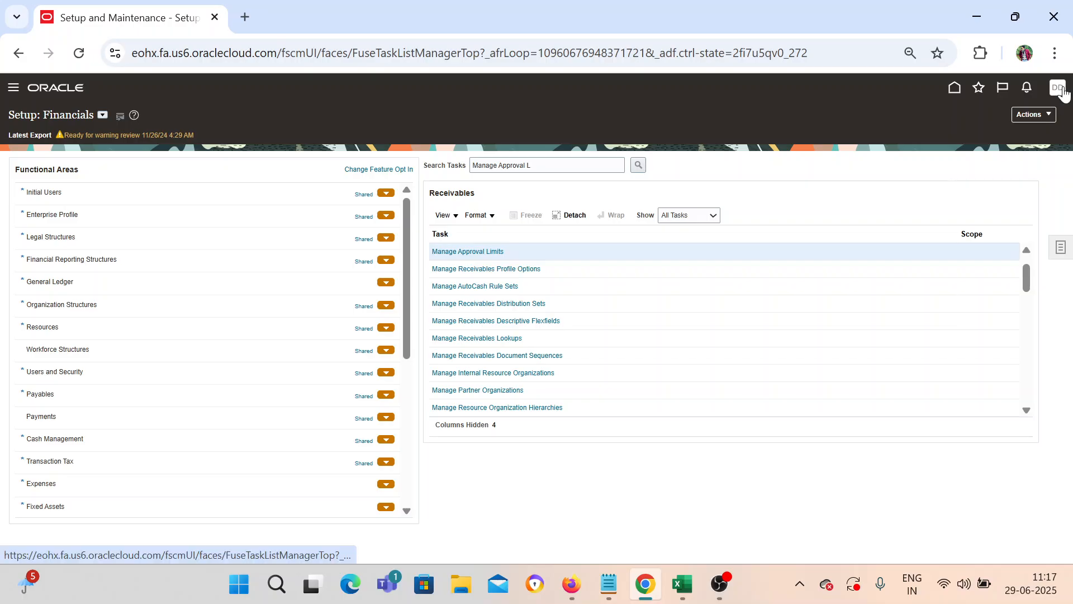
pyautogui.click(1054, 17)
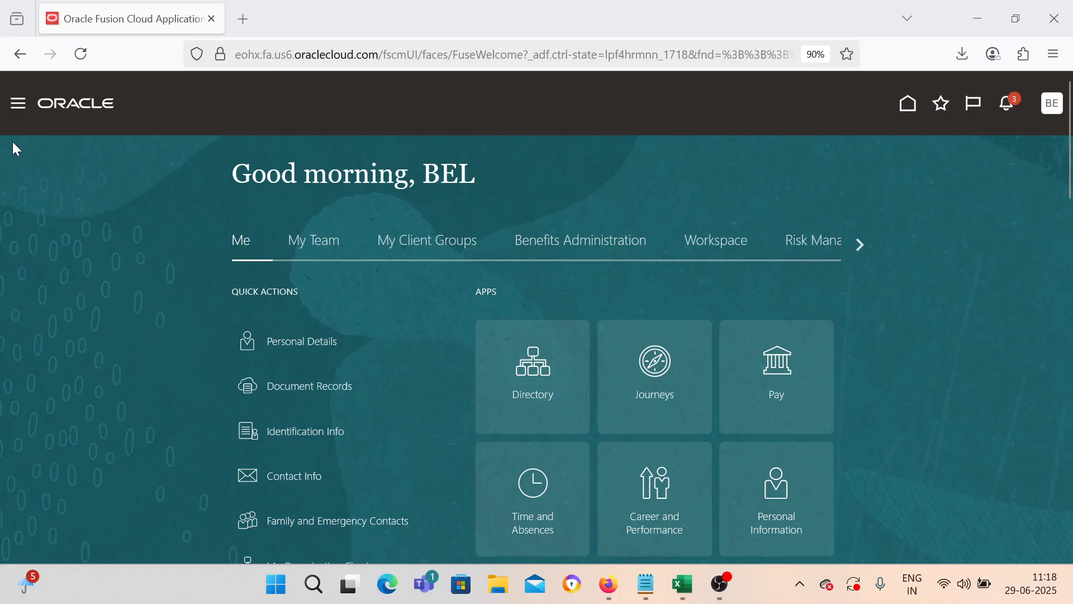
pyautogui.click(20, 114)
pyautogui.scroll(-5, 168, 377)
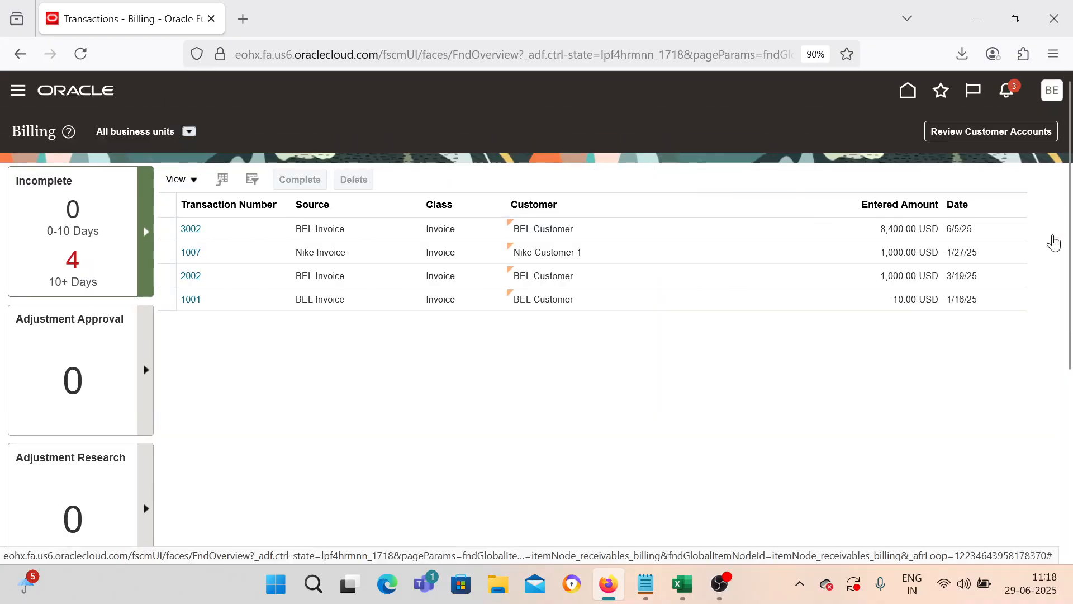
# Step: Start a new transaction with business unit BEL US 1, source BEL Invoice and bill-to BEL Customer
pyautogui.click(1054, 240)
pyautogui.click(926, 145)
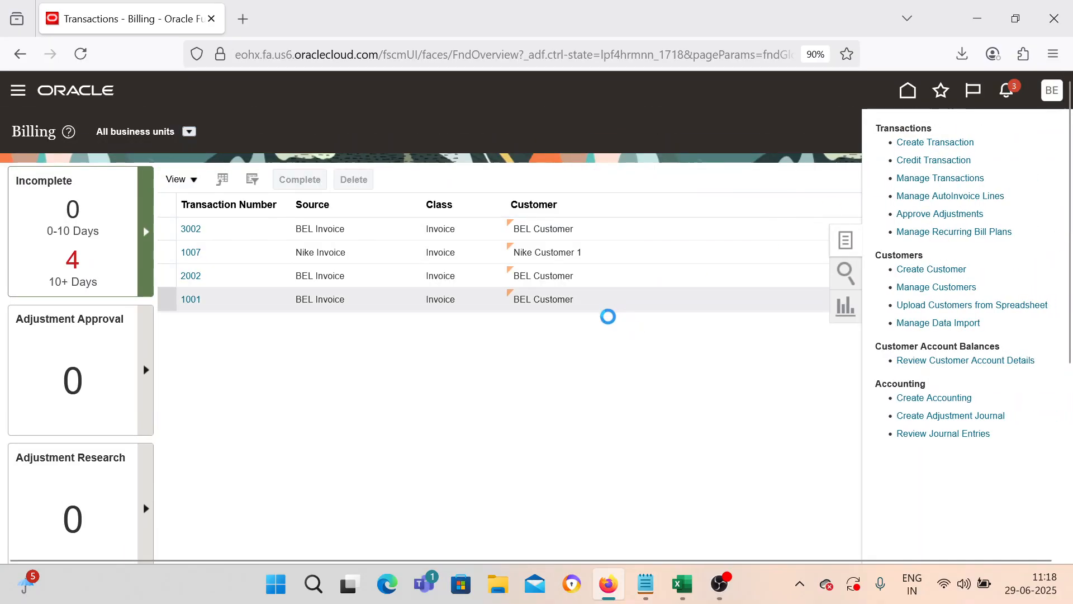
pyautogui.click(273, 243)
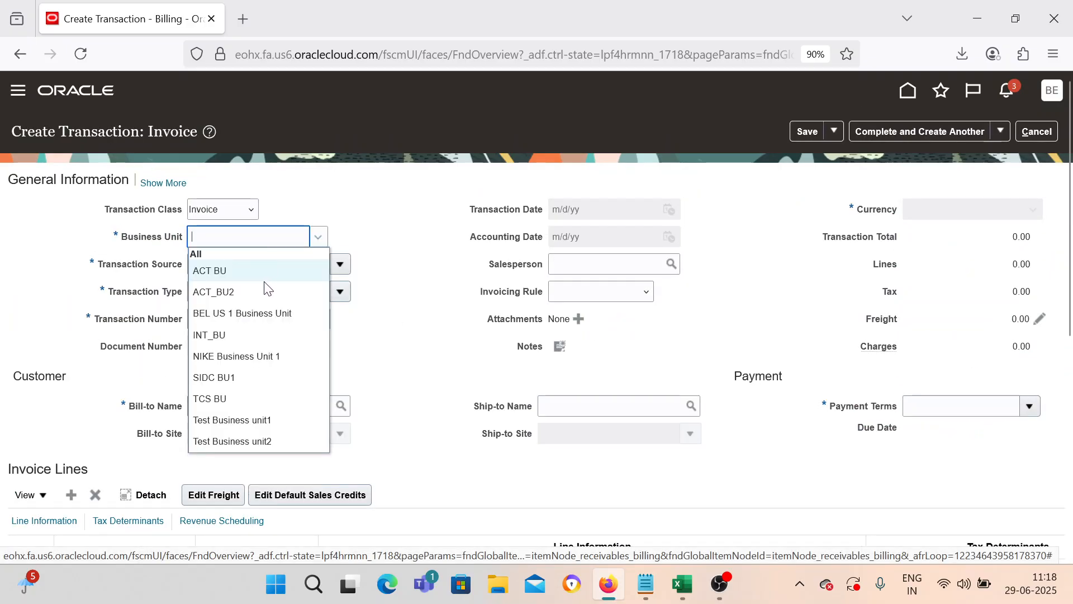
pyautogui.click(270, 313)
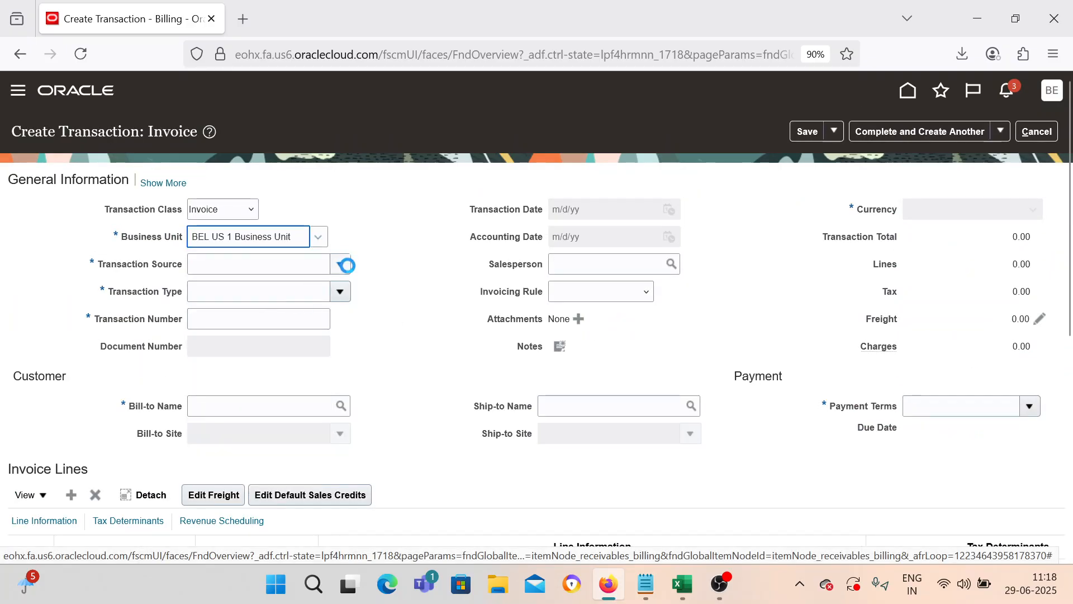
pyautogui.click(343, 265)
pyautogui.click(307, 290)
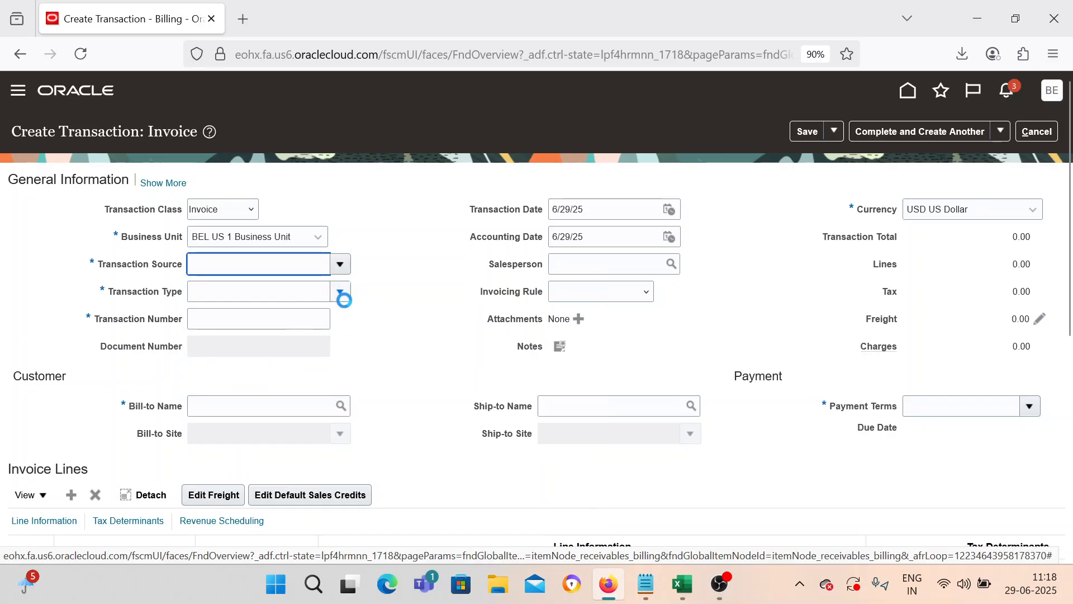
pyautogui.click(255, 402)
pyautogui.write('BEL')
pyautogui.press('Tab')
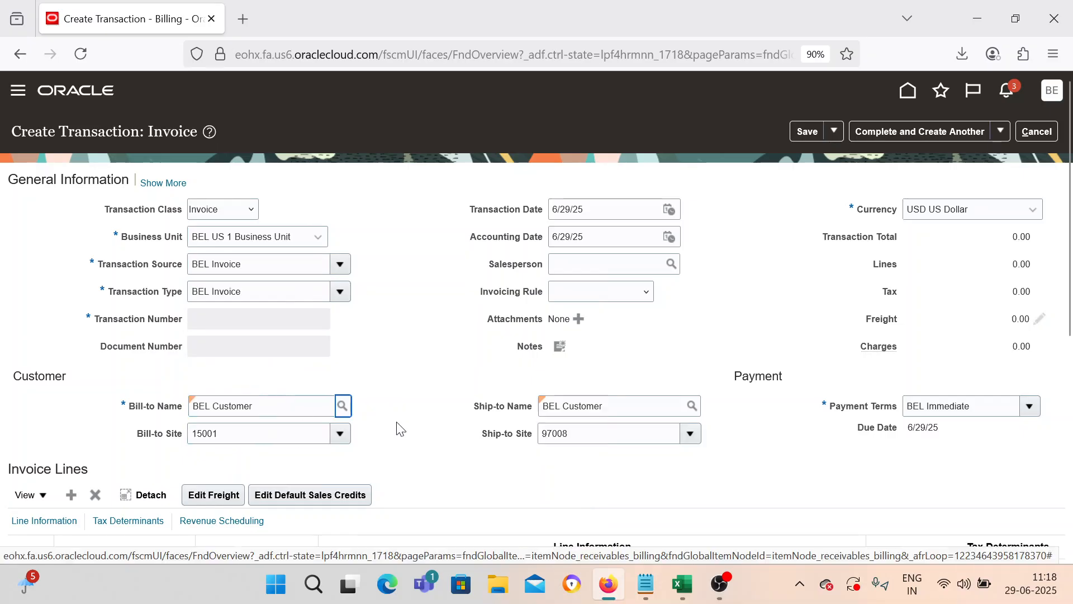
# Step: Add line KT_REFUND_001 with quantity 1 and unit price 2500, then save the invoice
pyautogui.scroll(-3, 400, 429)
pyautogui.click(266, 438)
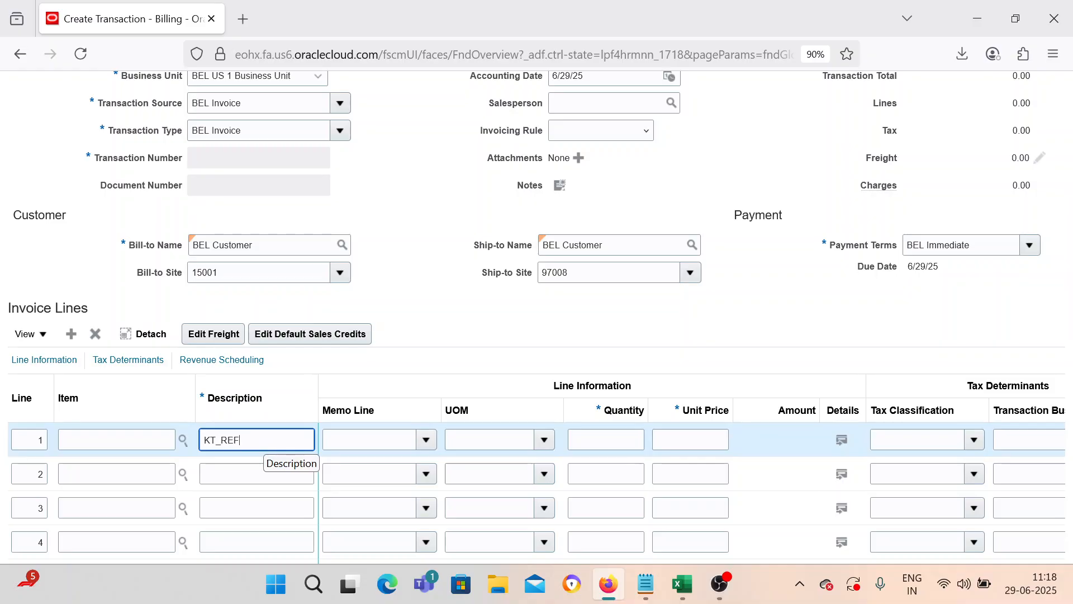
pyautogui.write('KT_REFUND_001')
pyautogui.press('Tab')
pyautogui.press('Tab')
pyautogui.press('Tab')
pyautogui.write('1')
pyautogui.press('Tab')
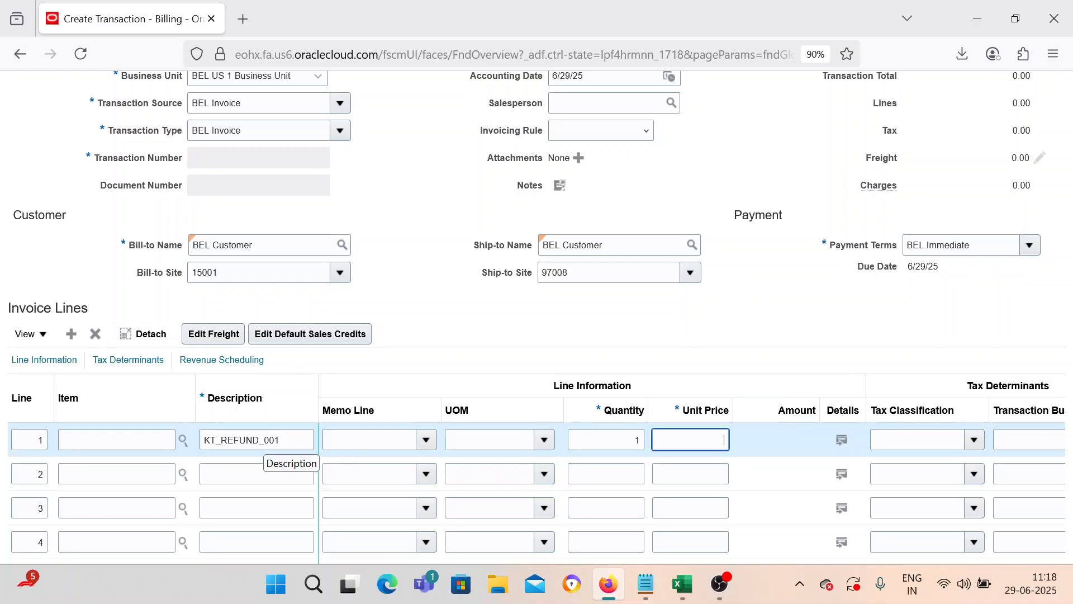
pyautogui.write('259')
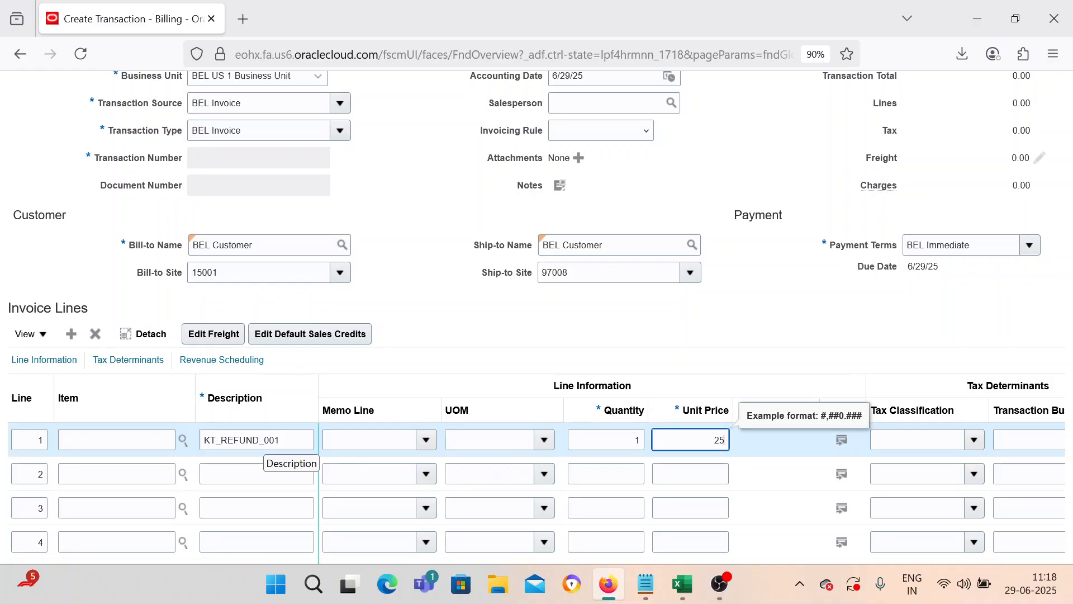
pyautogui.click(431, 313)
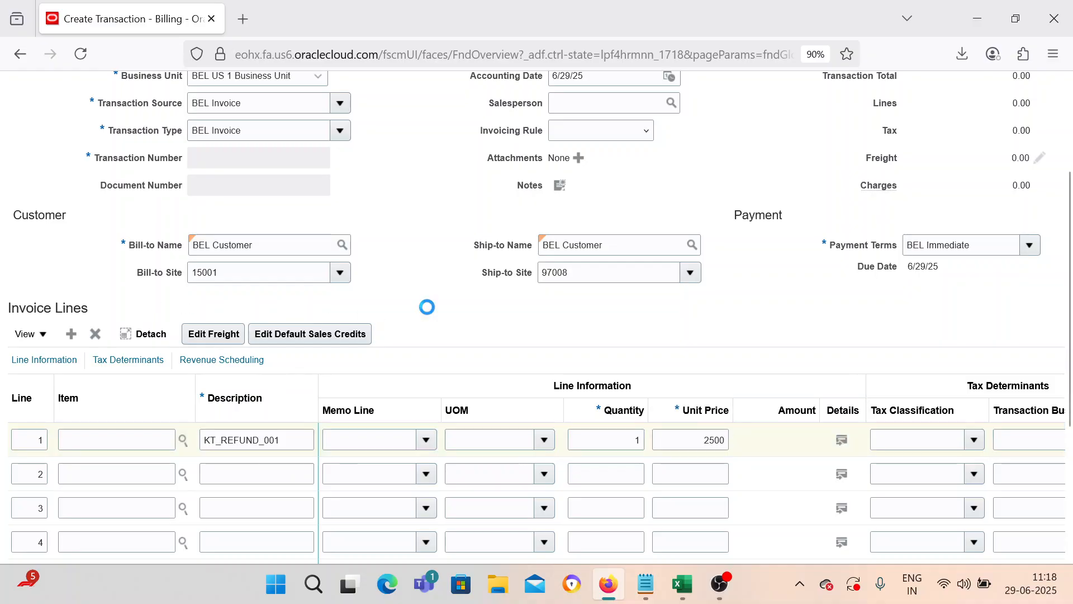
pyautogui.scroll(3, 430, 315)
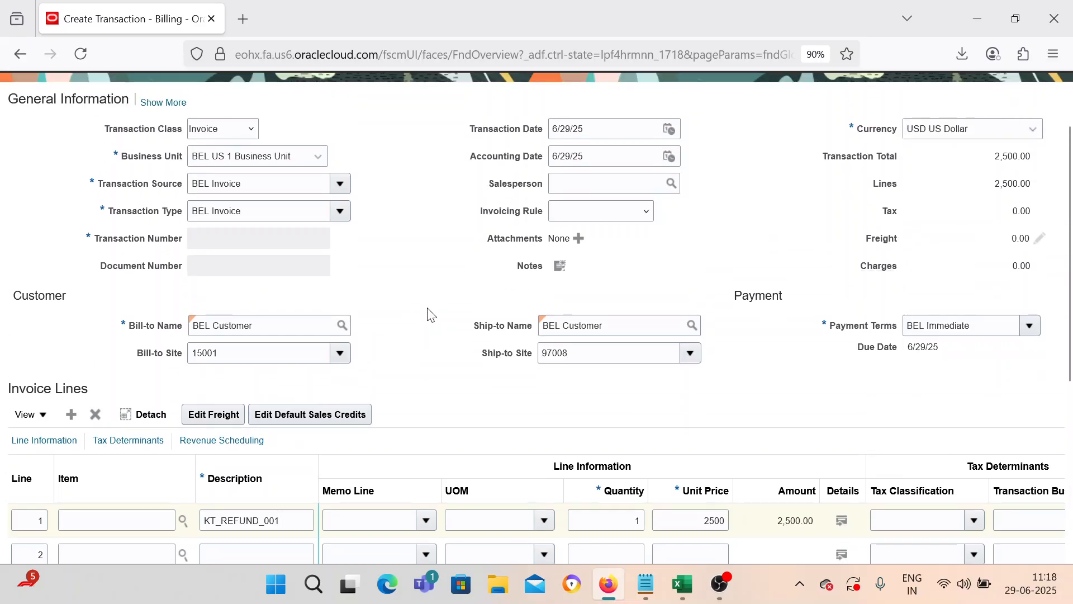
pyautogui.click(807, 134)
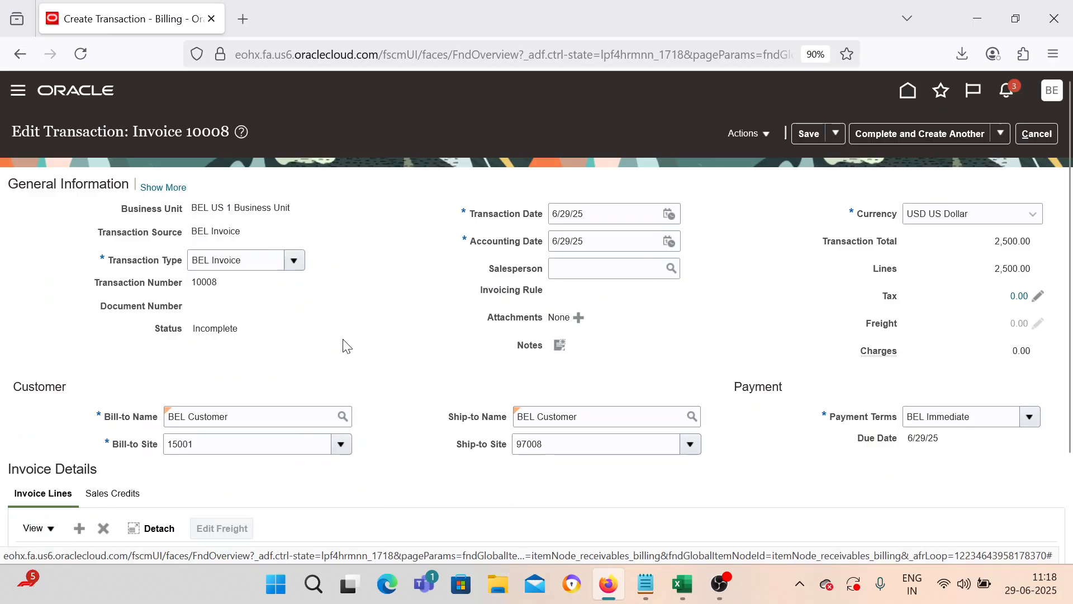
# Step: Copy the new transaction number 10008 into the Notepad notes
pyautogui.doubleClick(211, 281)
pyautogui.hotkey('ctrl', 'c')
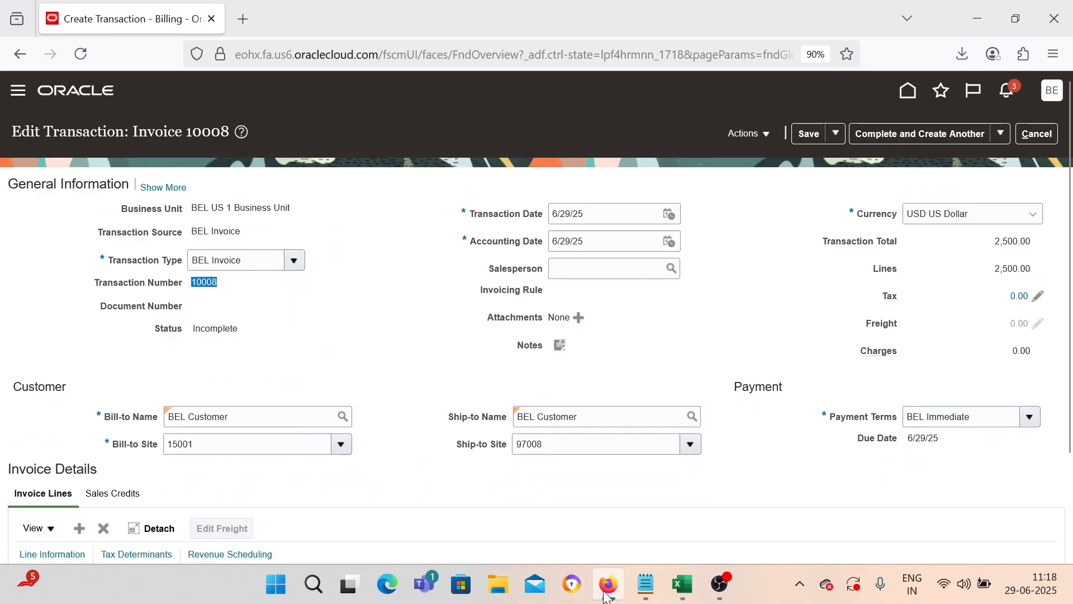
pyautogui.click(646, 585)
pyautogui.hotkey('ctrl', 'v')
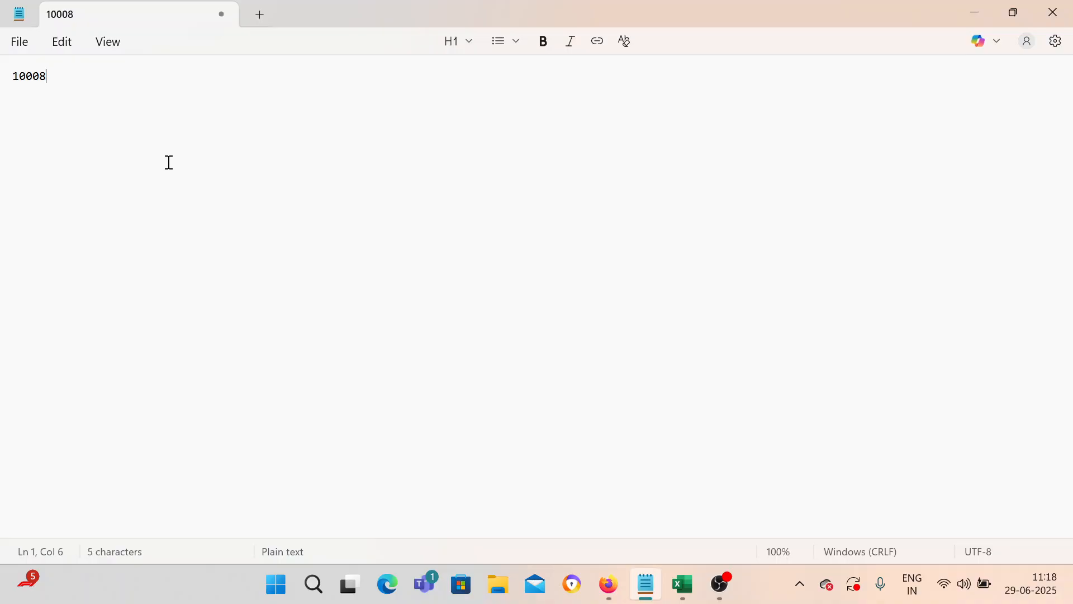
# Step: Complete and close invoice 10008, acknowledging the confirmation message
pyautogui.click(972, 13)
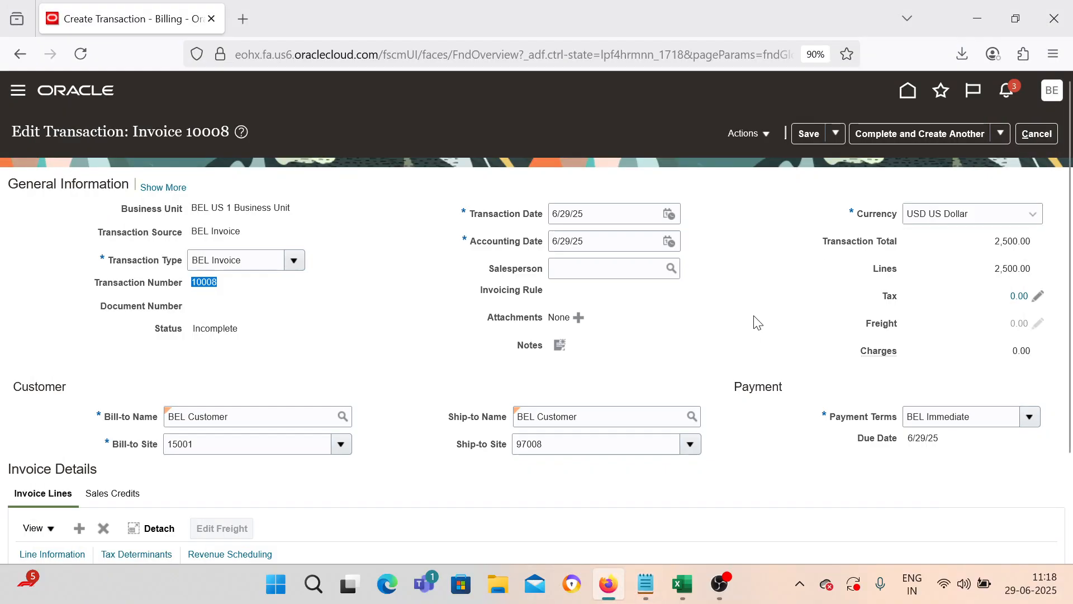
pyautogui.click(1001, 133)
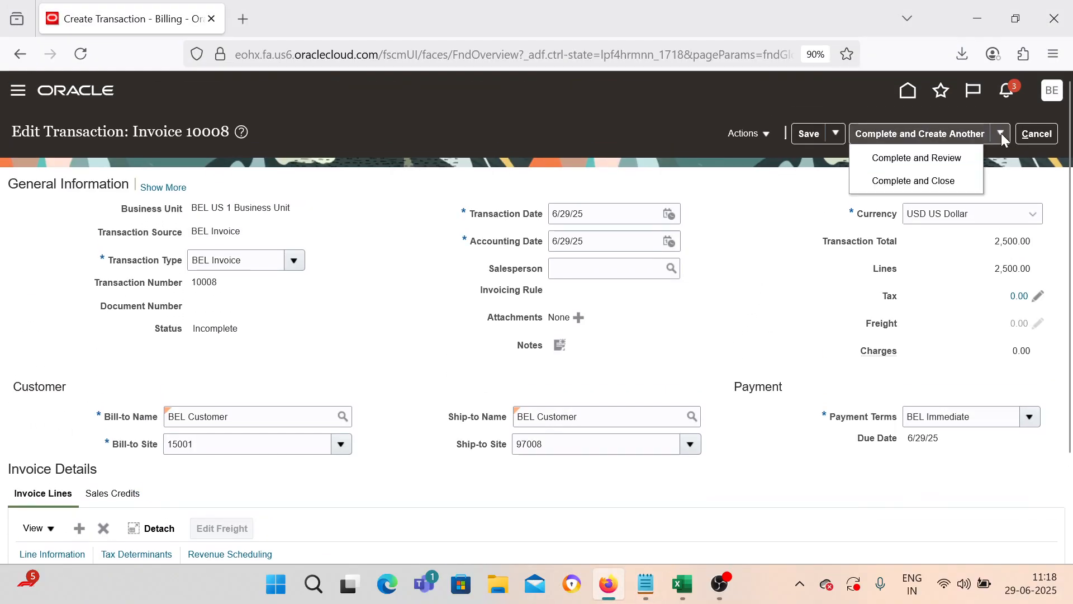
pyautogui.click(947, 185)
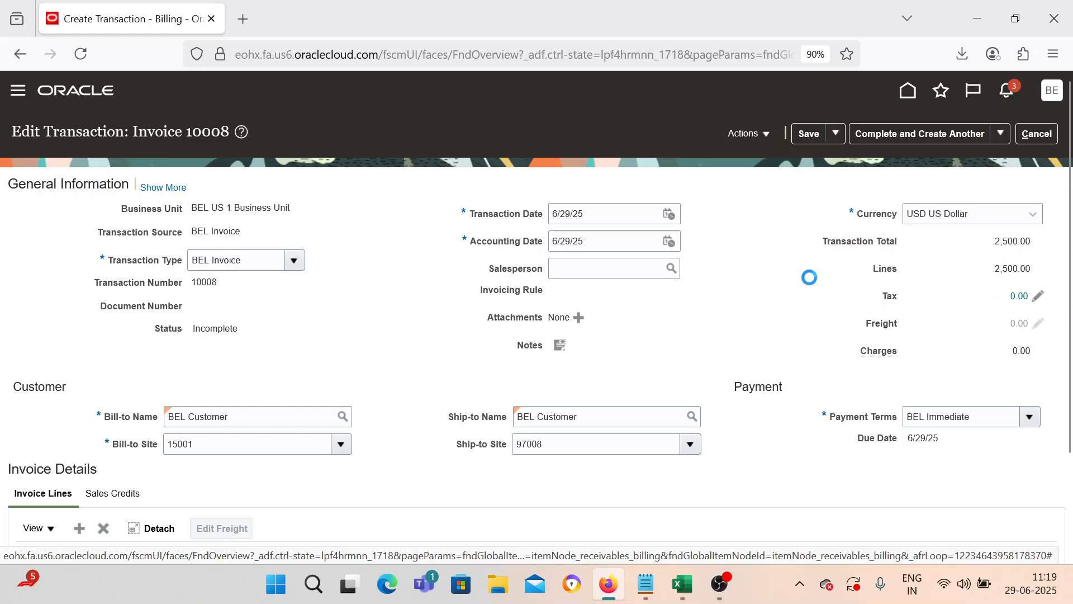
pyautogui.click(603, 222)
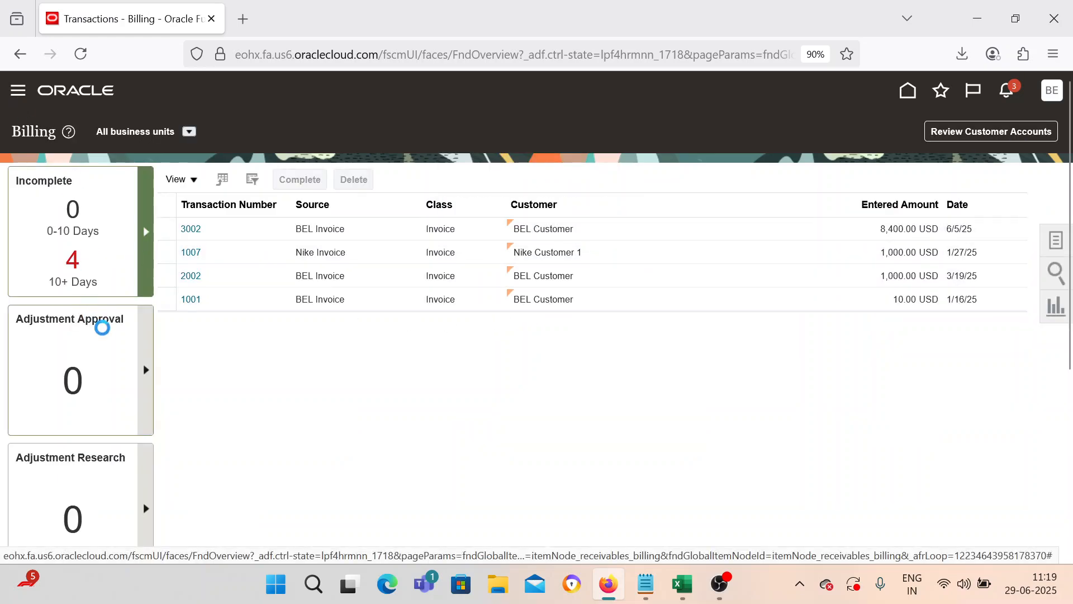
# Step: From Accounts Receivable, create a receipt for business unit BEL US 1 Business Unit
pyautogui.scroll(-6, 104, 331)
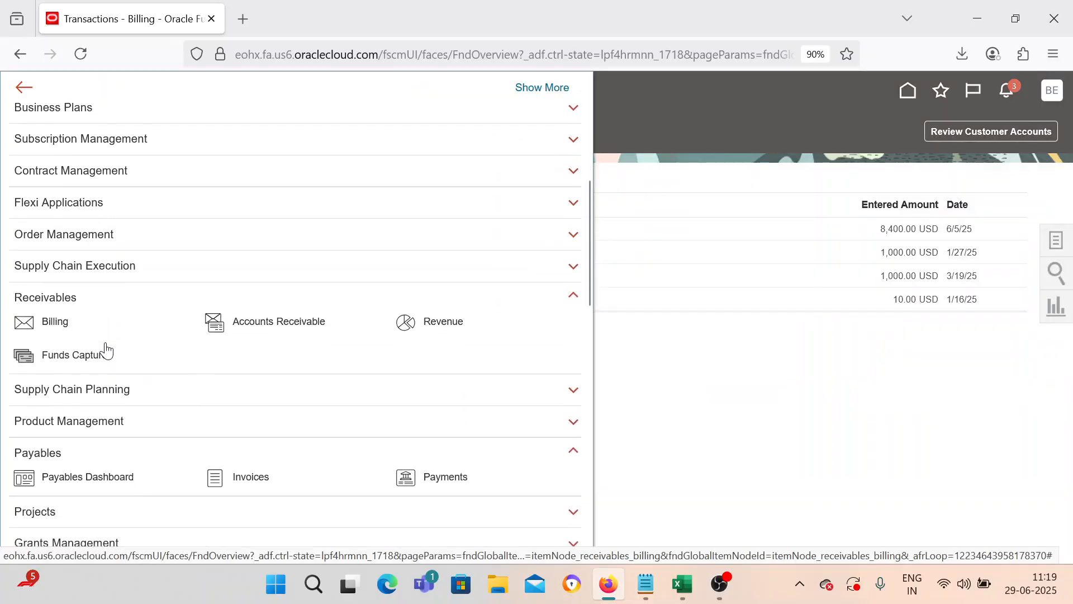
pyautogui.click(215, 323)
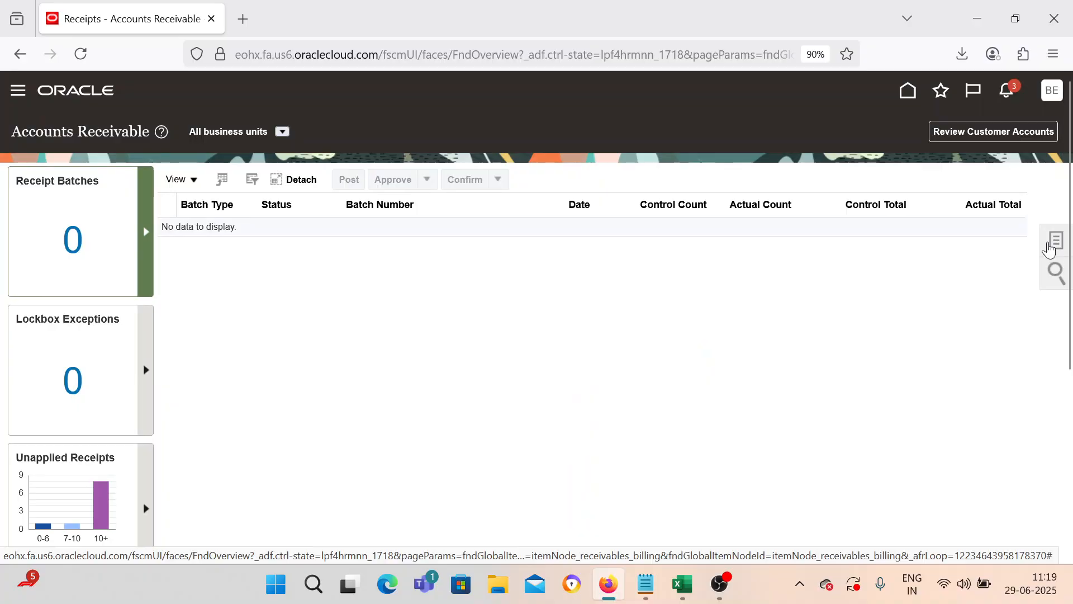
pyautogui.click(1049, 249)
pyautogui.click(921, 143)
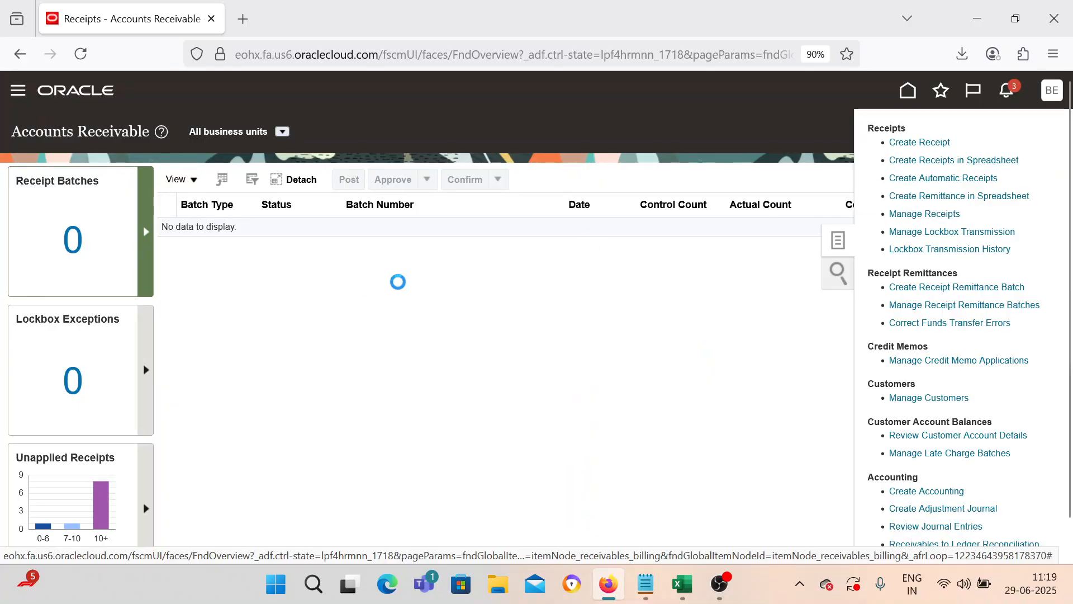
pyautogui.click(278, 234)
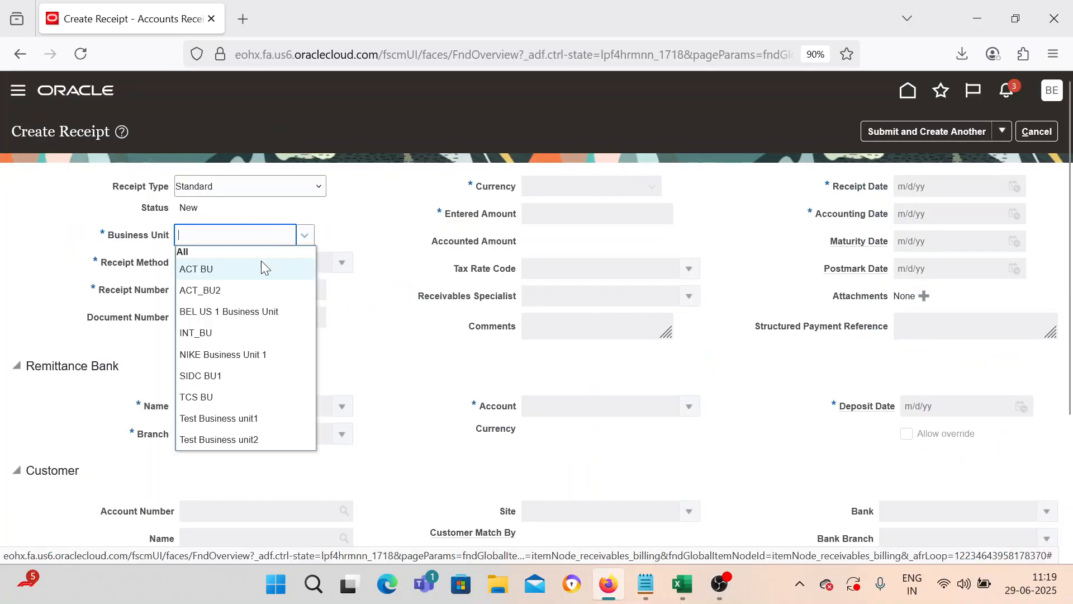
pyautogui.click(242, 311)
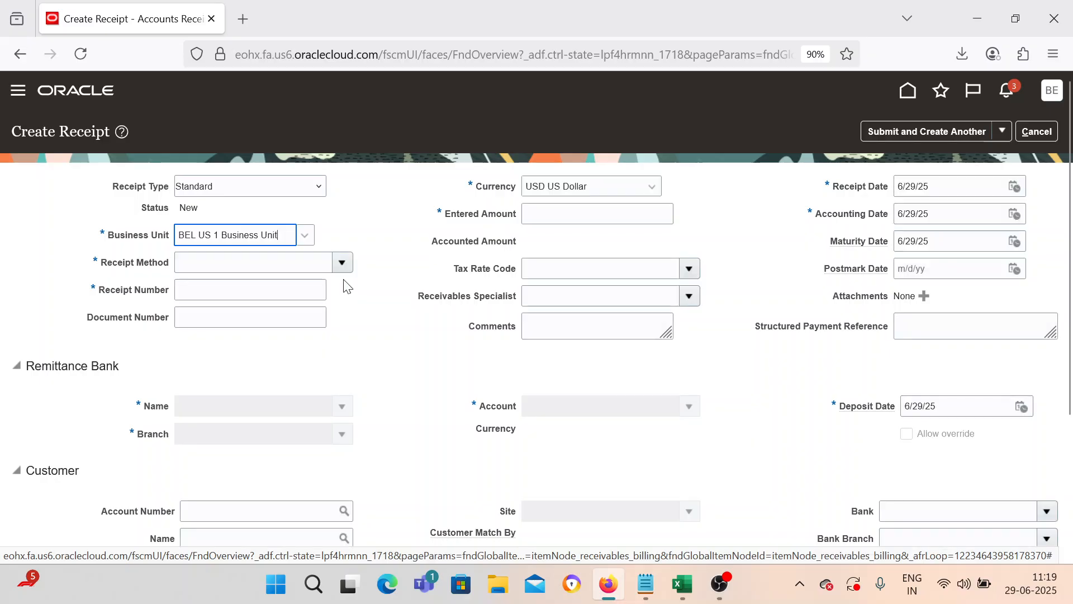
# Step: Set receipt method BEL Check2, receipt number KT_RCEIPT_REFUND_001 and amount 3,000.00
pyautogui.click(341, 263)
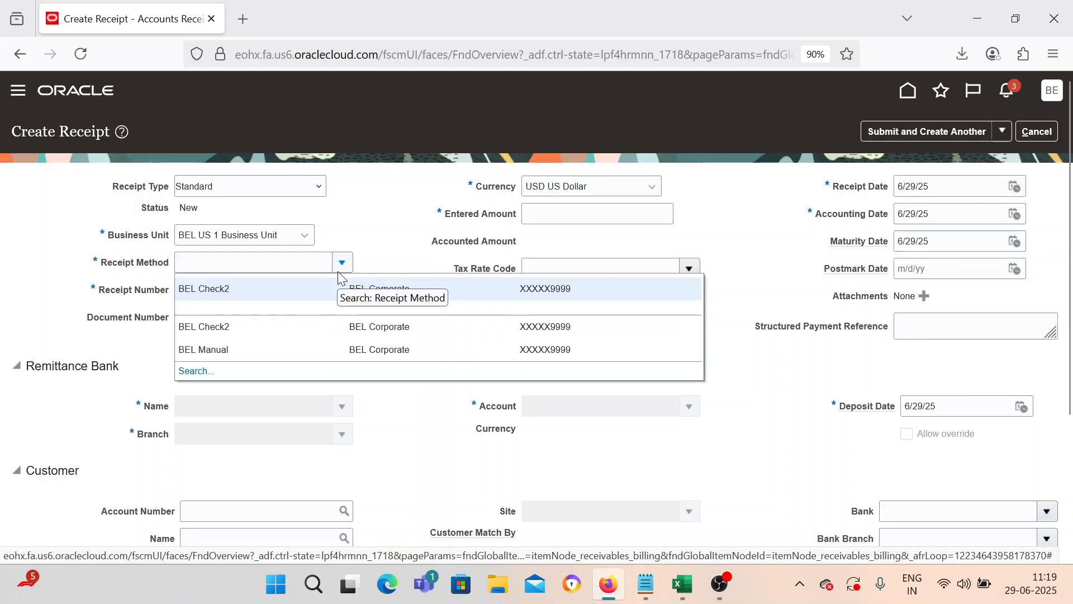
pyautogui.click(304, 290)
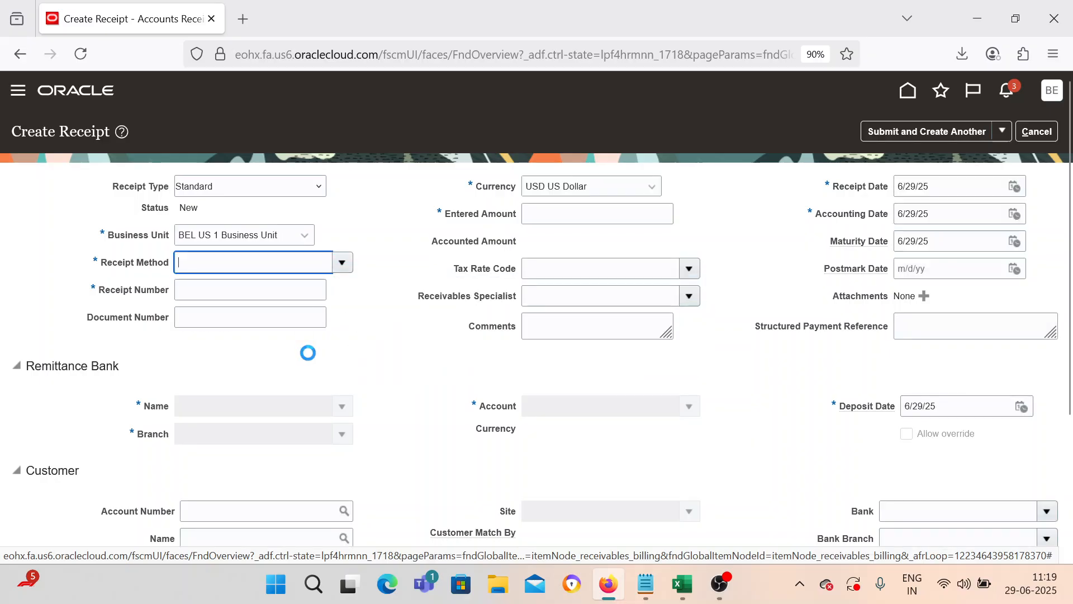
pyautogui.click(292, 295)
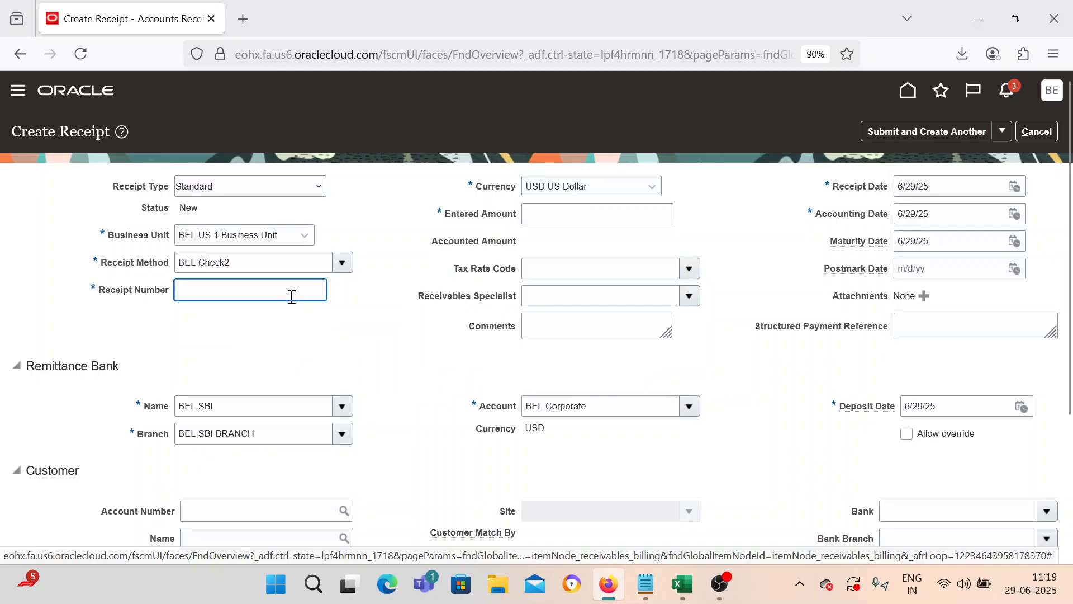
pyautogui.write('KT_')
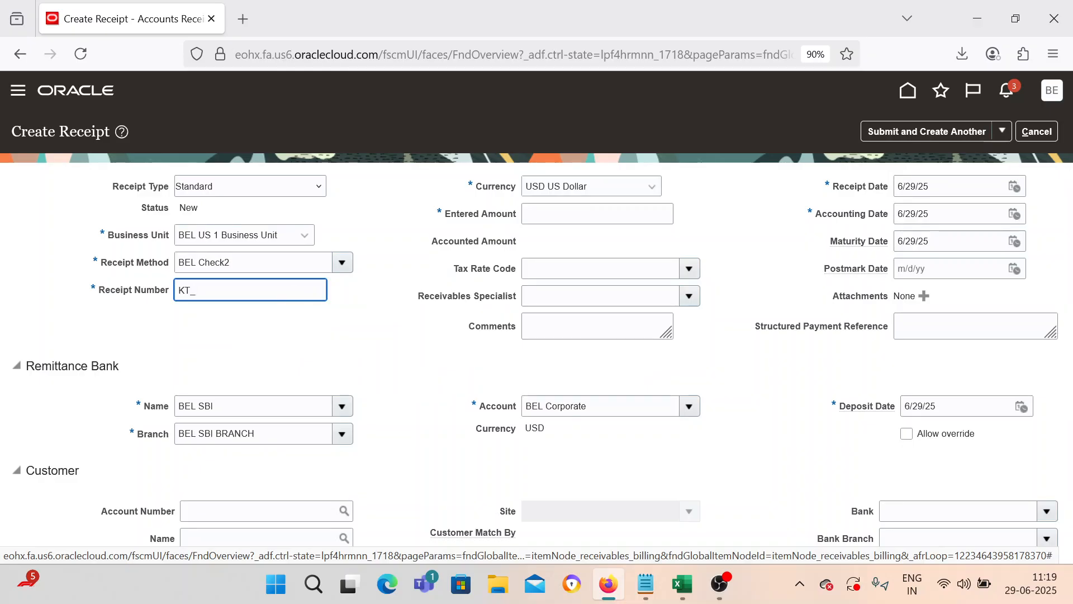
pyautogui.write('RCEIPT')
pyautogui.press('Tab')
pyautogui.press('Tab')
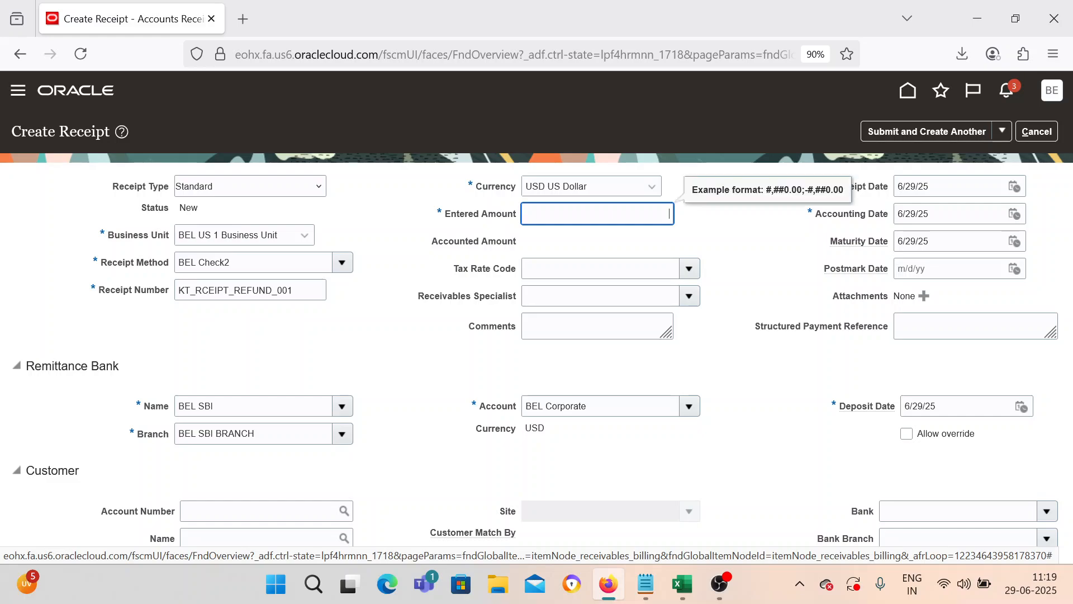
pyautogui.write('3000')
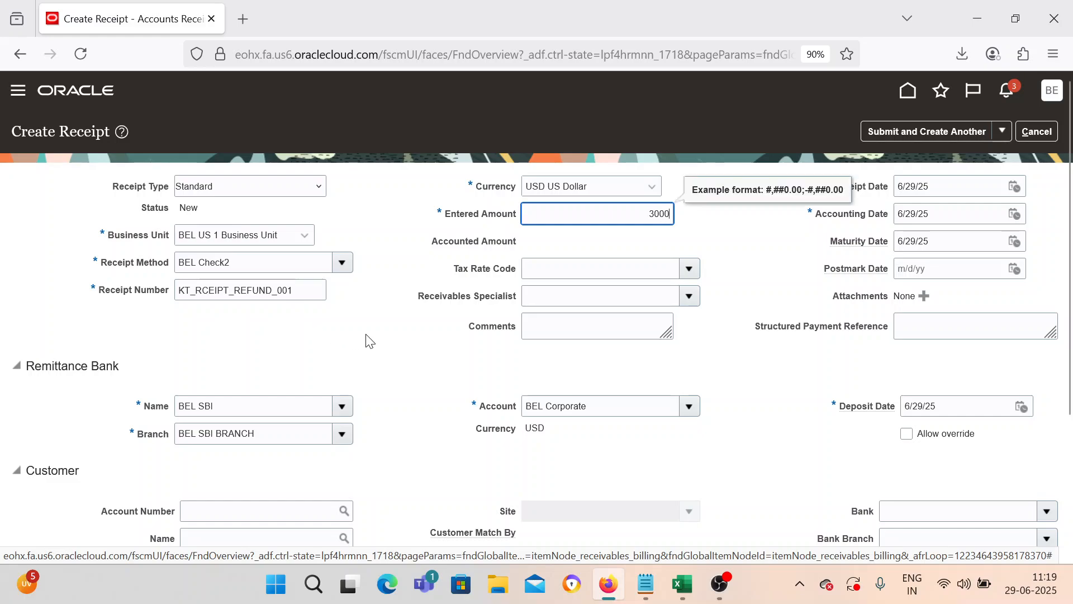
pyautogui.click(369, 340)
# Step: Copy receipt number KT_RCEIPT_REFUND_001 onto a new line in Notepad
pyautogui.doubleClick(306, 292)
pyautogui.hotkey('ctrl', 'c')
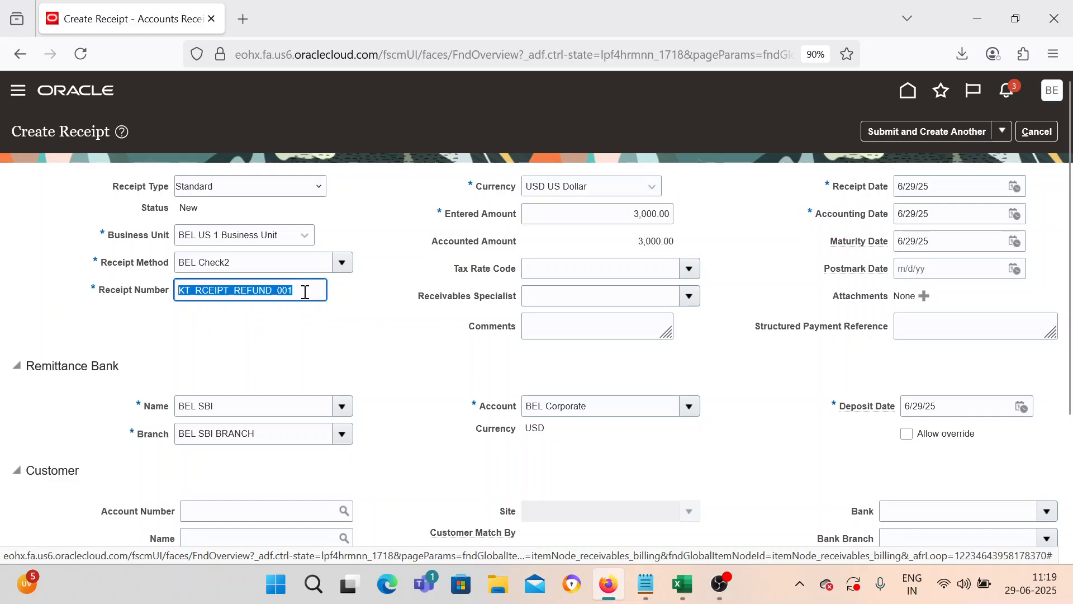
pyautogui.click(646, 584)
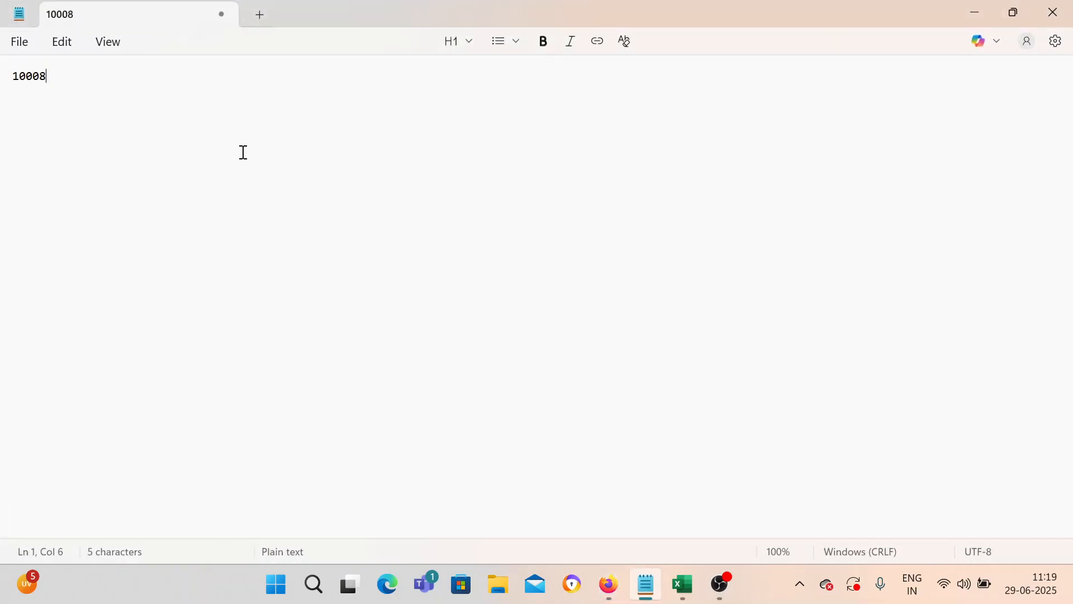
pyautogui.press('Return')
pyautogui.press('Return')
pyautogui.hotkey('ctrl', 'v')
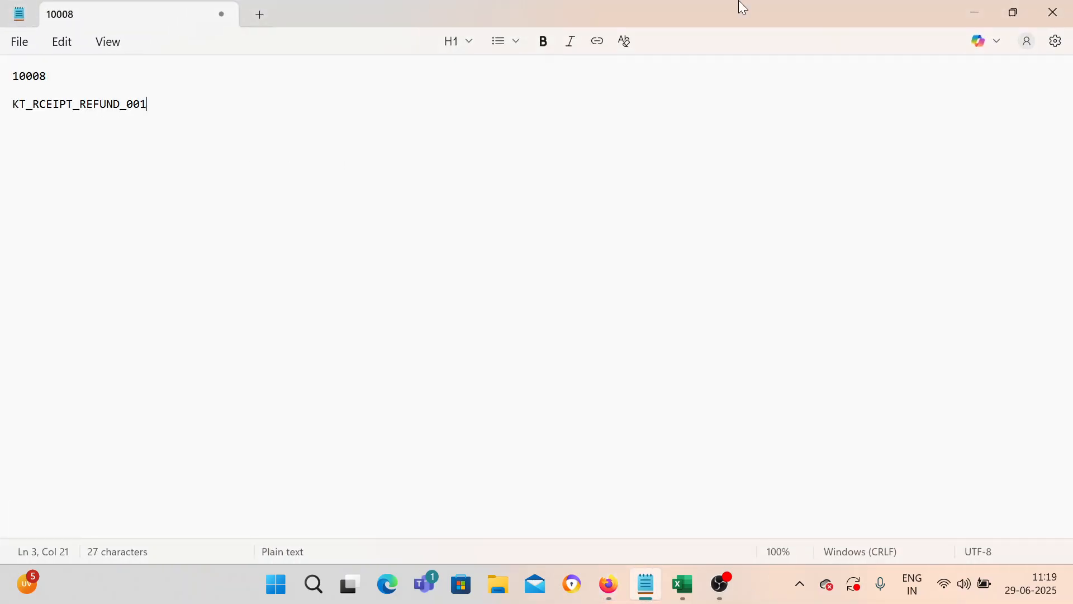
pyautogui.click(974, 12)
# Step: Submit receipt KT_RCEIPT_REFUND_001
pyautogui.hotkey('ctrl', 'v')
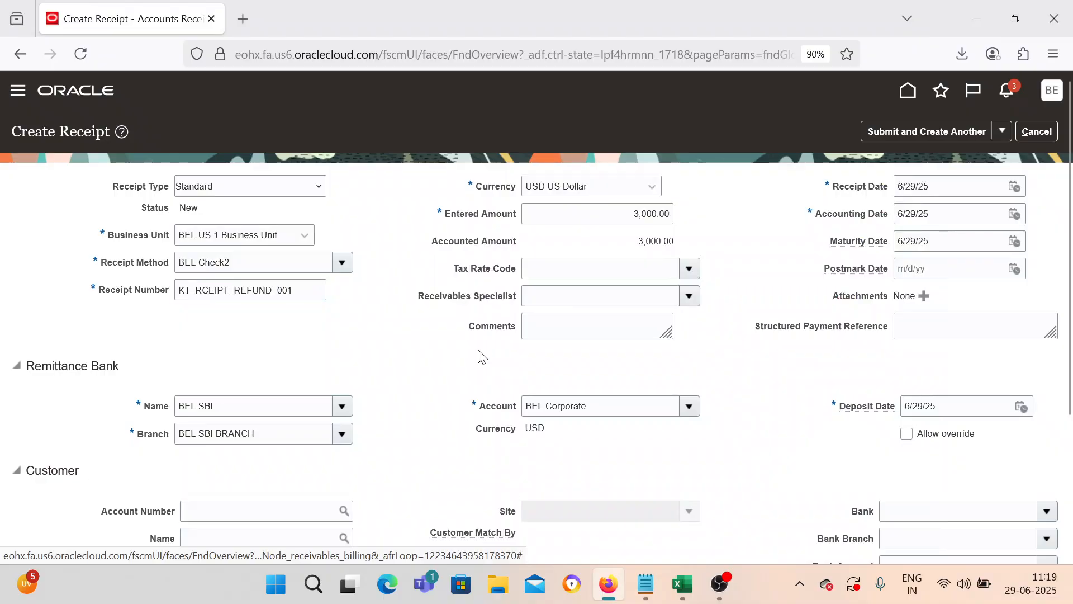
pyautogui.scroll(-3, 480, 356)
pyautogui.scroll(3, 477, 351)
pyautogui.click(1003, 131)
pyautogui.click(968, 187)
# Step: Add open receivable invoice 10008 to the receipt, applying 2,500.00
pyautogui.scroll(-2, 428, 365)
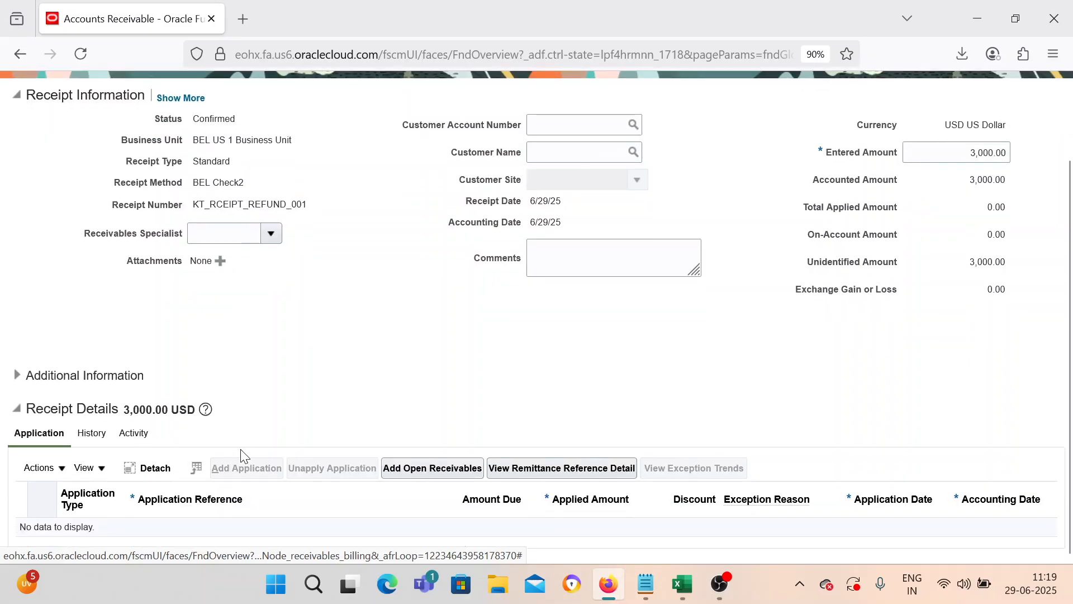
pyautogui.click(459, 469)
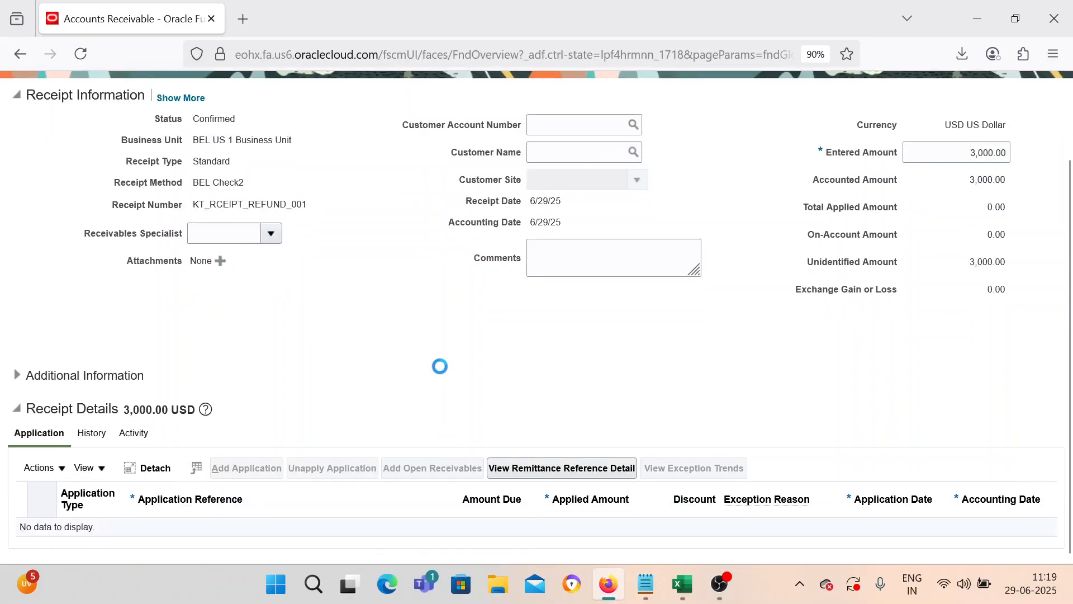
pyautogui.click(340, 203)
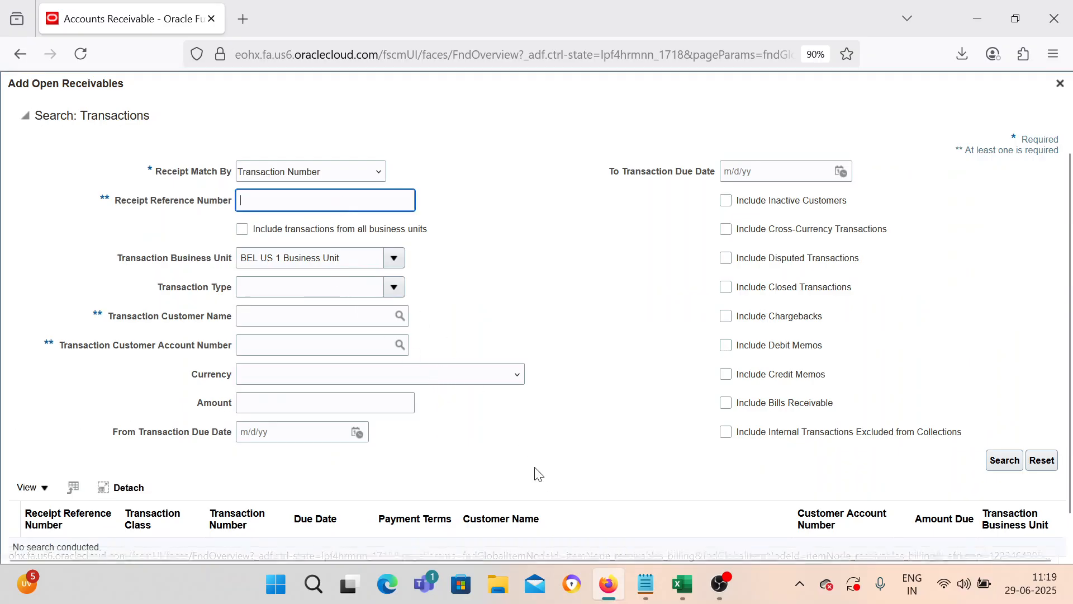
pyautogui.click(646, 584)
pyautogui.doubleClick(43, 77)
pyautogui.click(967, 10)
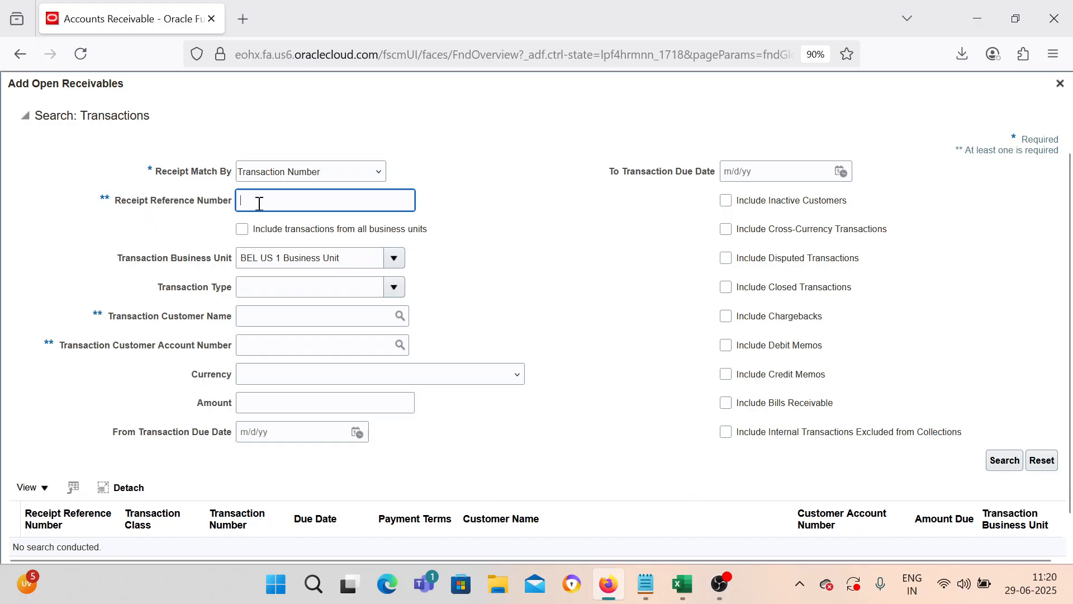
pyautogui.write('10008')
pyautogui.click(1011, 464)
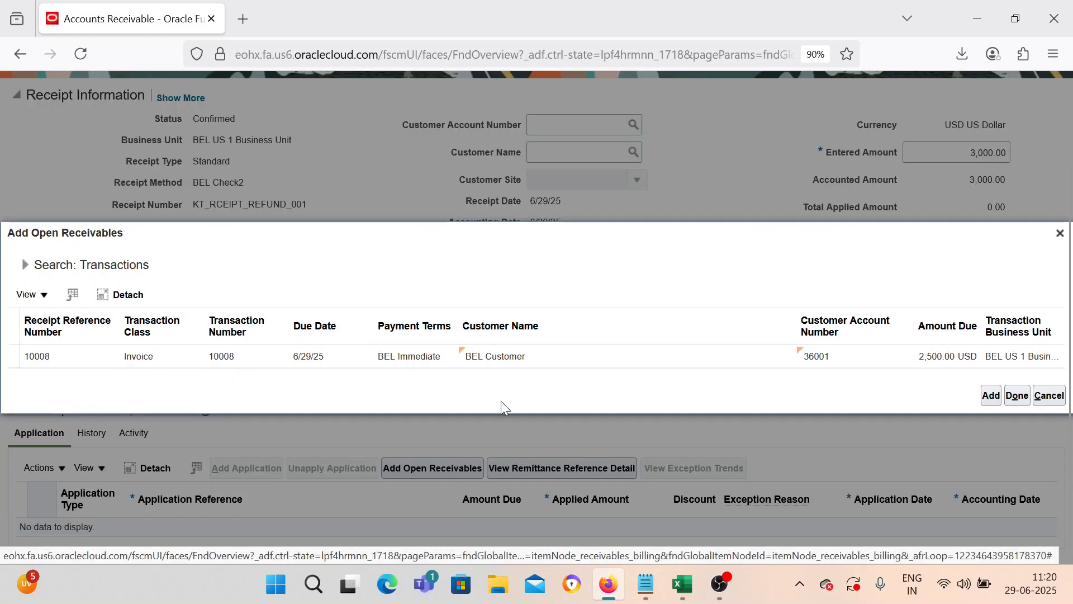
pyautogui.click(526, 351)
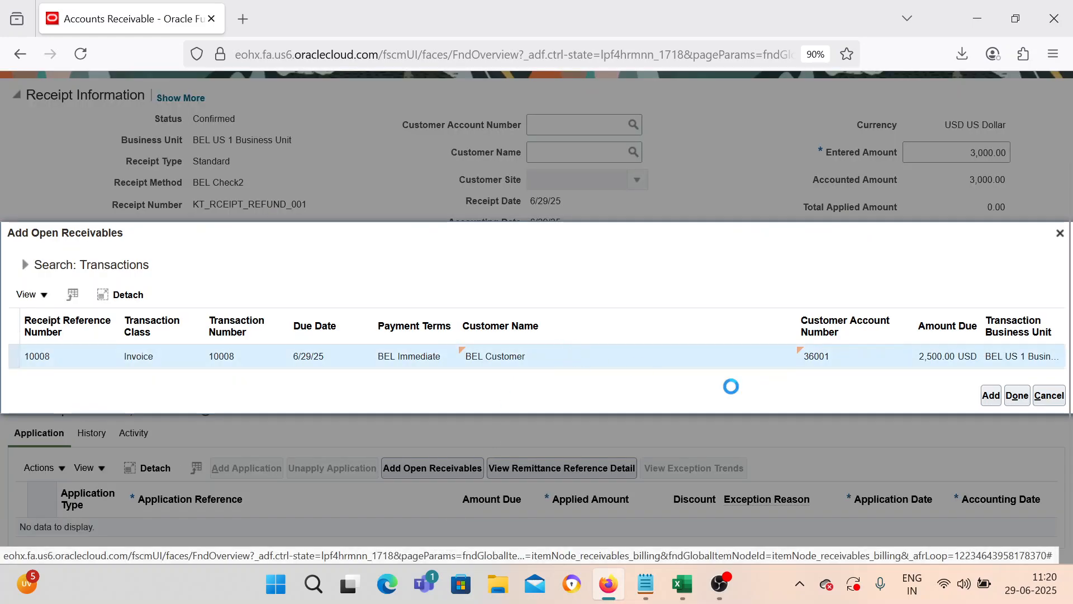
pyautogui.click(991, 395)
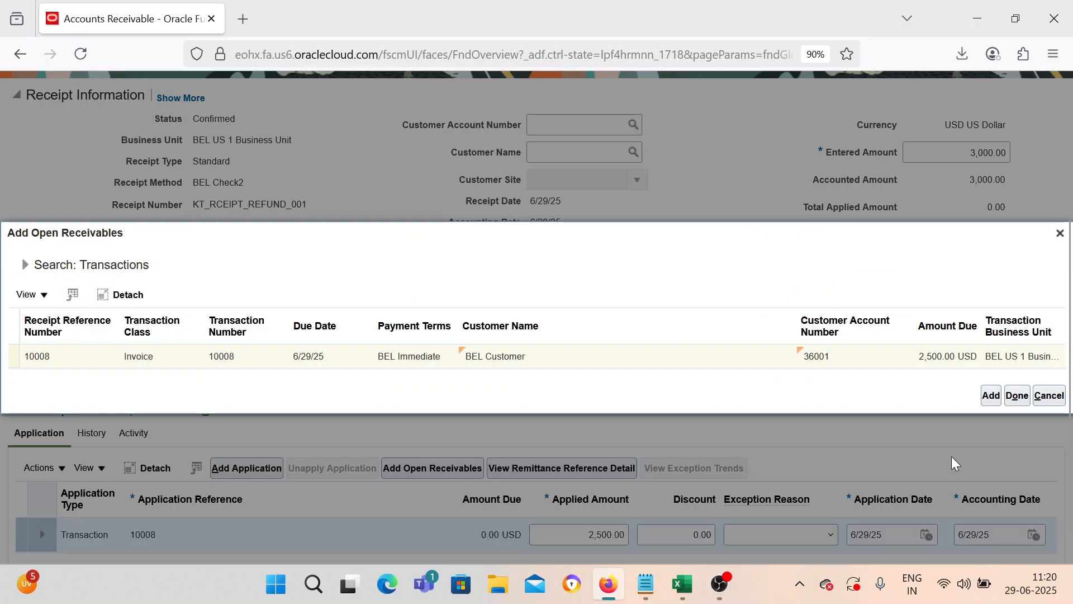
pyautogui.click(1018, 398)
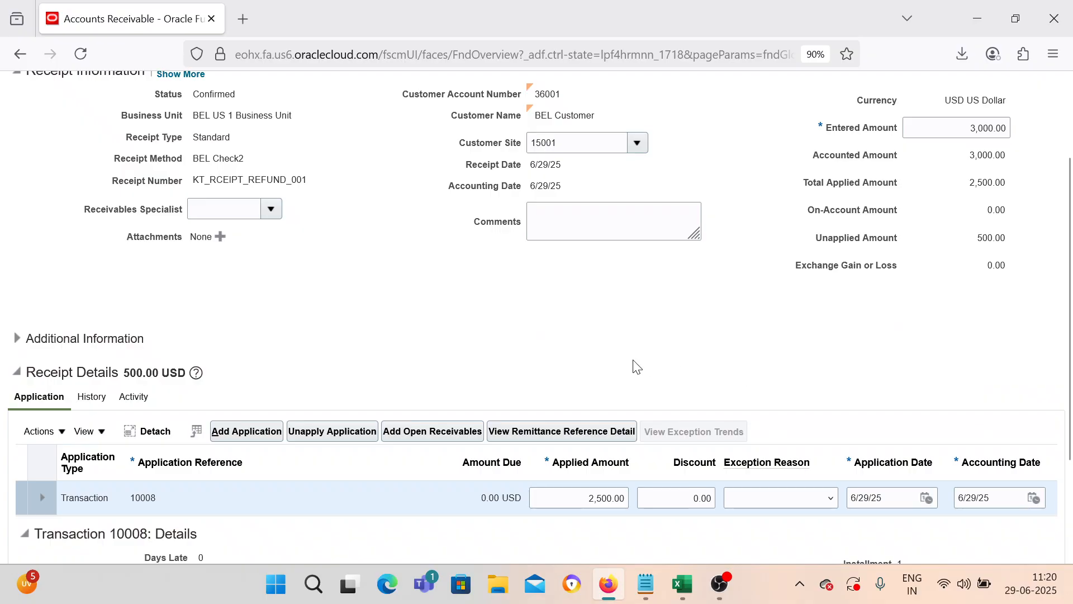
# Step: Save the receipt with its 2,500.00 application to invoice 10008
pyautogui.scroll(2, 638, 366)
pyautogui.scroll(-2, 638, 365)
pyautogui.scroll(2, 642, 365)
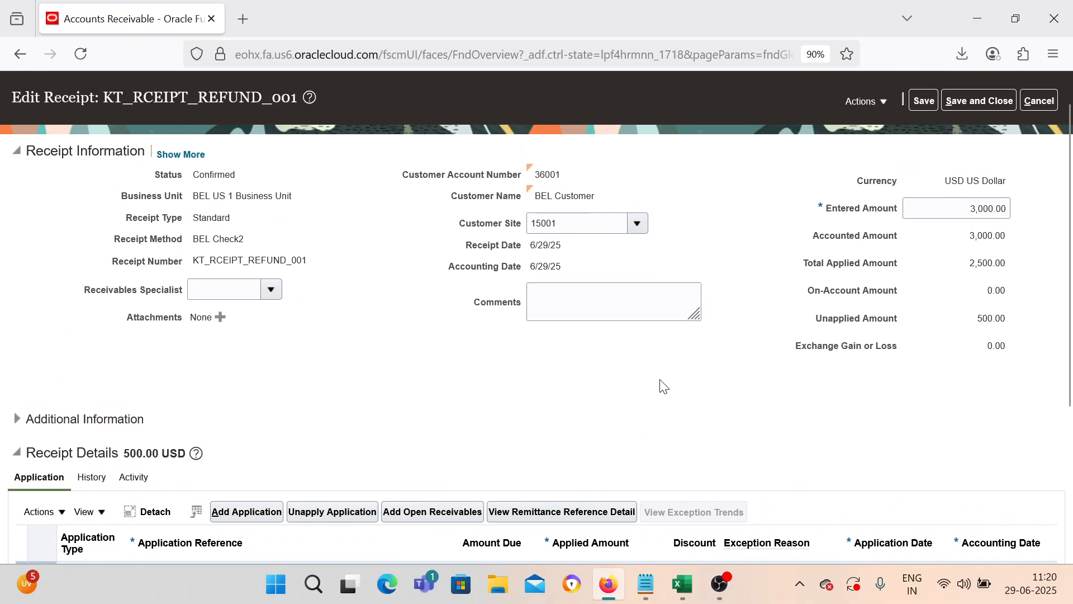
pyautogui.scroll(-2, 666, 384)
pyautogui.scroll(2, 664, 385)
pyautogui.click(924, 101)
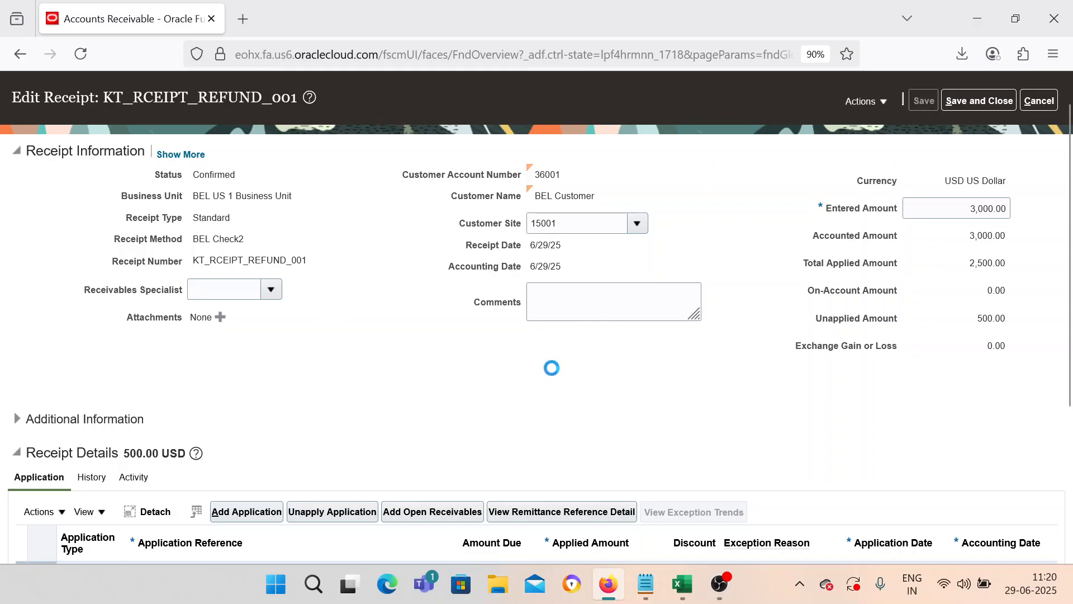
# Step: Check that the receipt's Unapplied Amount is 500.00
pyautogui.scroll(-3, 551, 366)
pyautogui.scroll(3, 552, 366)
pyautogui.doubleClick(981, 320)
pyautogui.click(390, 320)
# Step: Look under Actions > More for Issue Refund, then close the menu without choosing
pyautogui.scroll(-4, 333, 333)
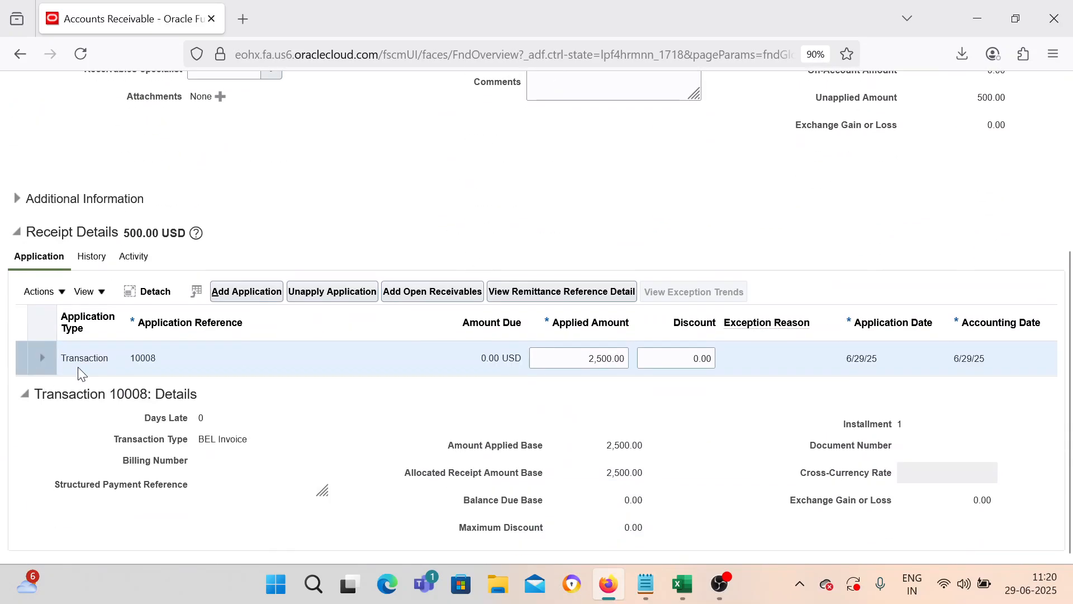
pyautogui.click(55, 299)
pyautogui.moveTo(119, 500)
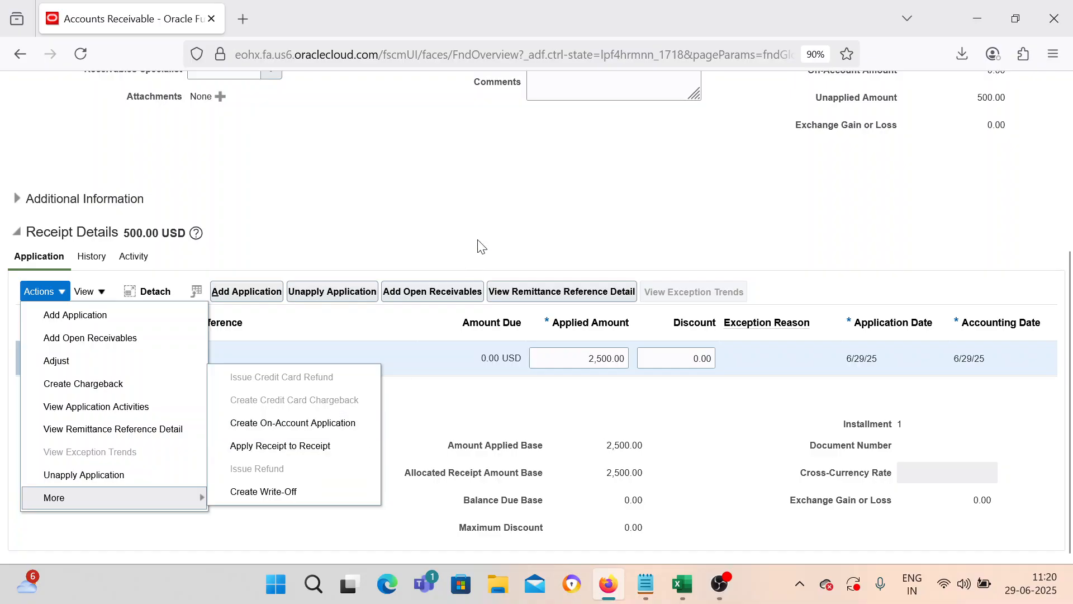
pyautogui.click(492, 230)
pyautogui.scroll(5, 488, 229)
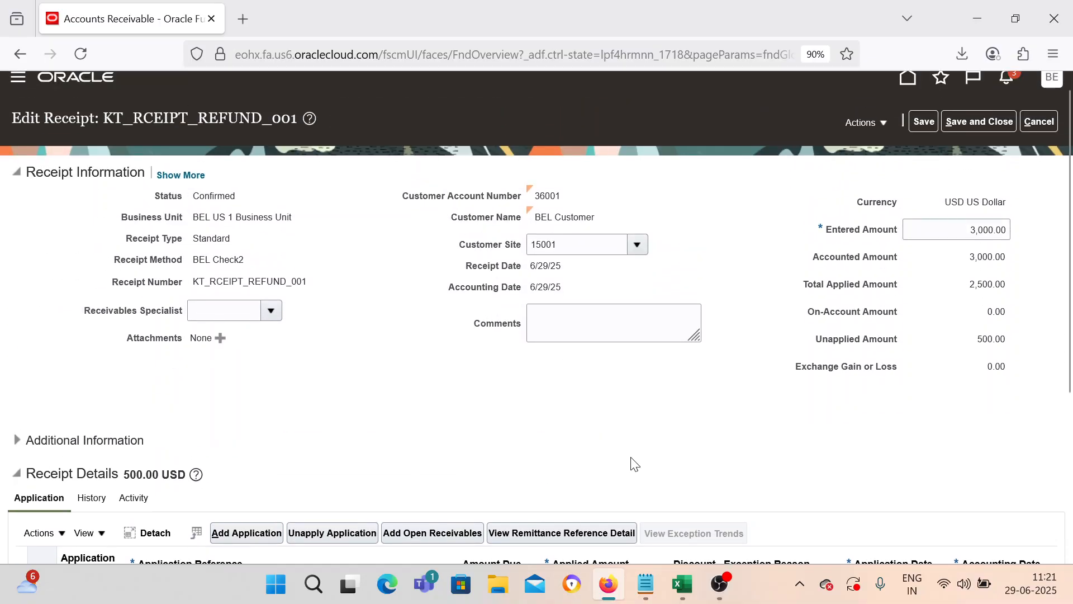
pyautogui.click(676, 568)
# Step: Review the Pending 500 entry and the Create a Remitance Batch step on the AR-Process sheet
pyautogui.click(246, 341)
pyautogui.click(246, 273)
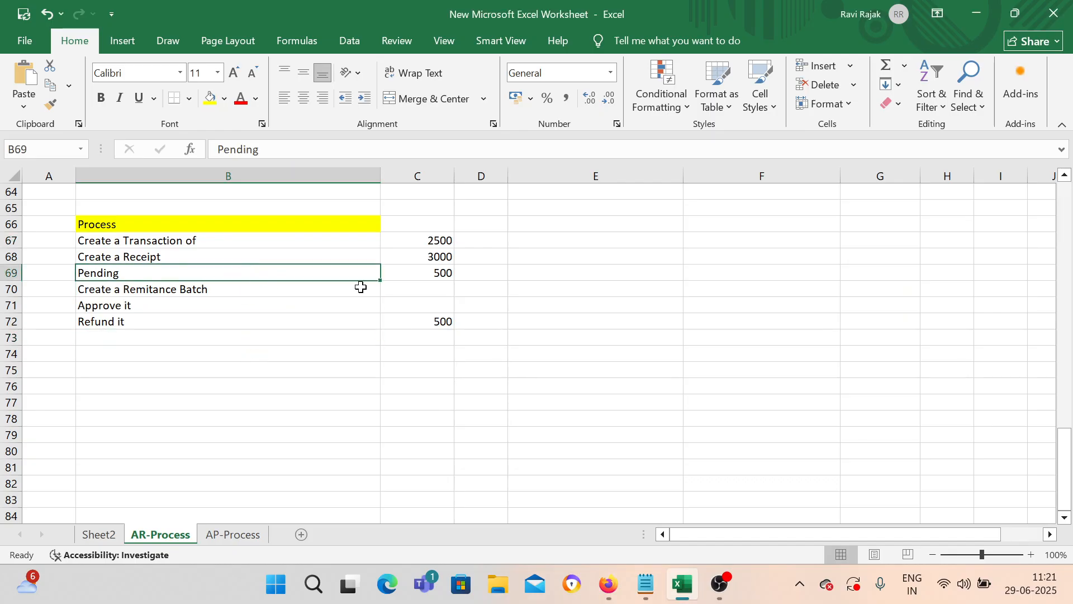
pyautogui.click(439, 274)
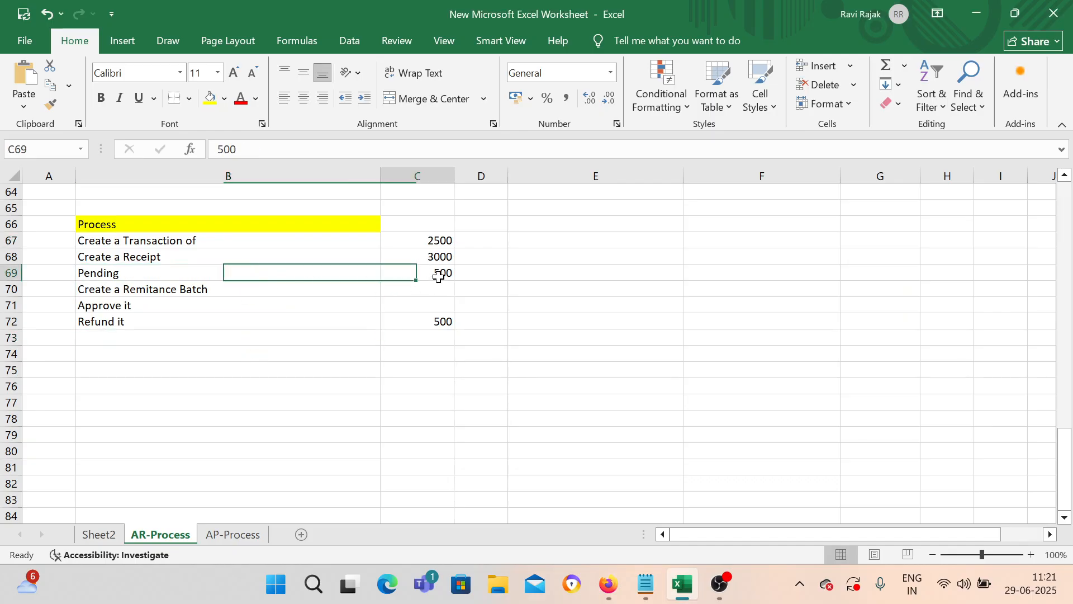
pyautogui.click(202, 290)
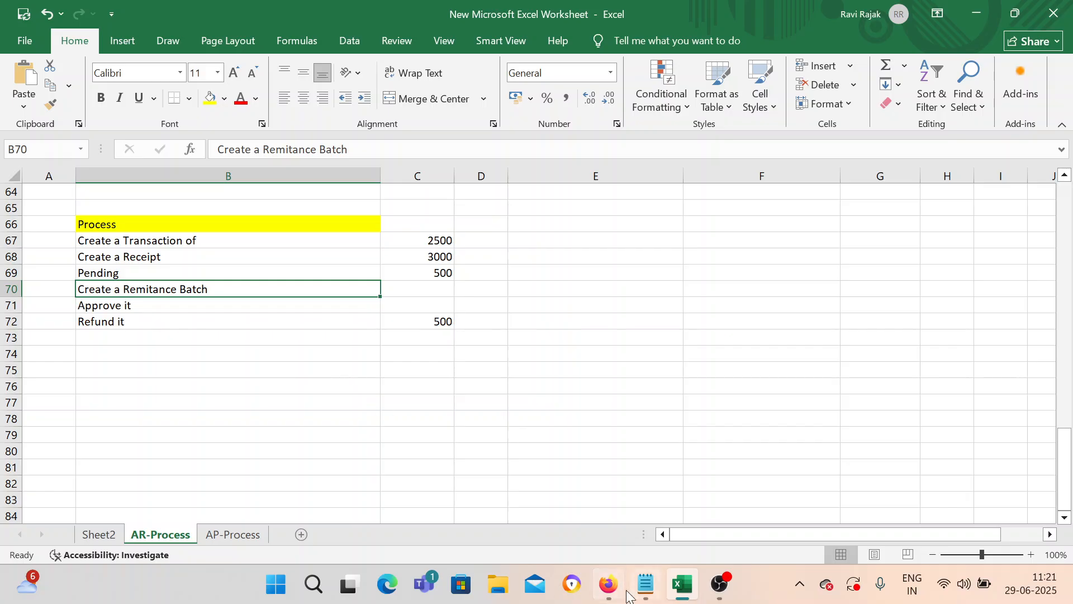
pyautogui.click(608, 584)
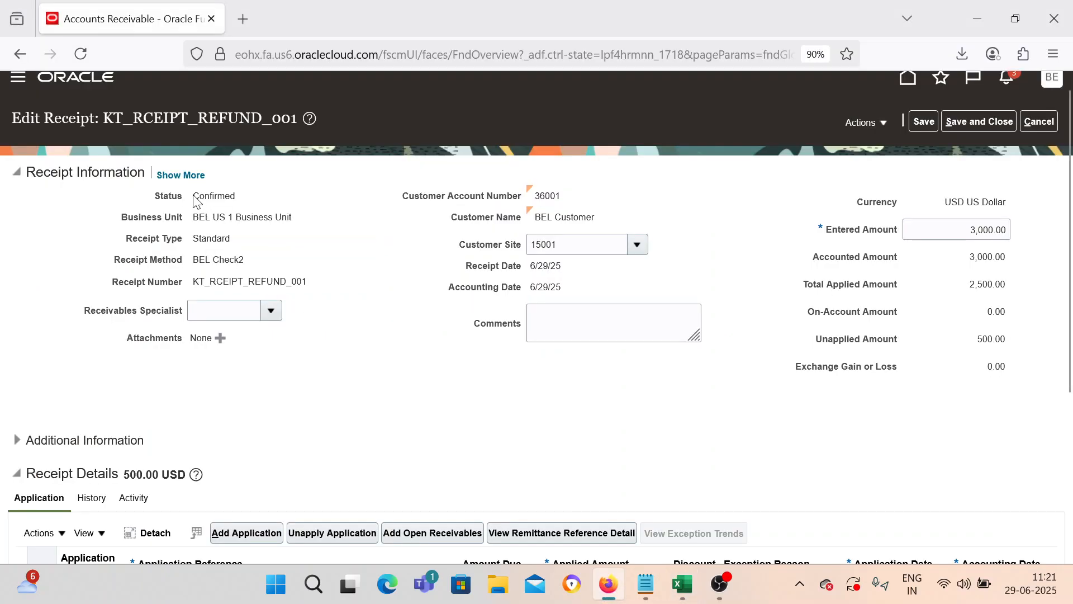
# Step: Confirm Issue Refund is unavailable in Actions > More, then save and close receipt KT_RCEIPT_REFUND_001
pyautogui.moveTo(208, 195); pyautogui.dragTo(240, 200)
pyautogui.scroll(-2, 313, 335)
pyautogui.click(40, 452)
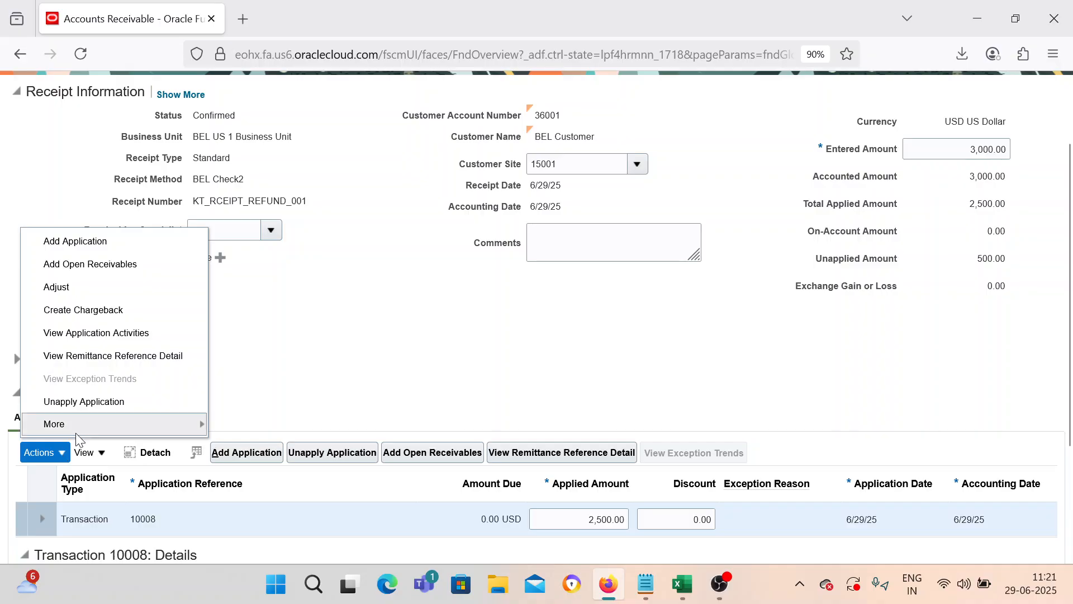
pyautogui.moveTo(172, 428)
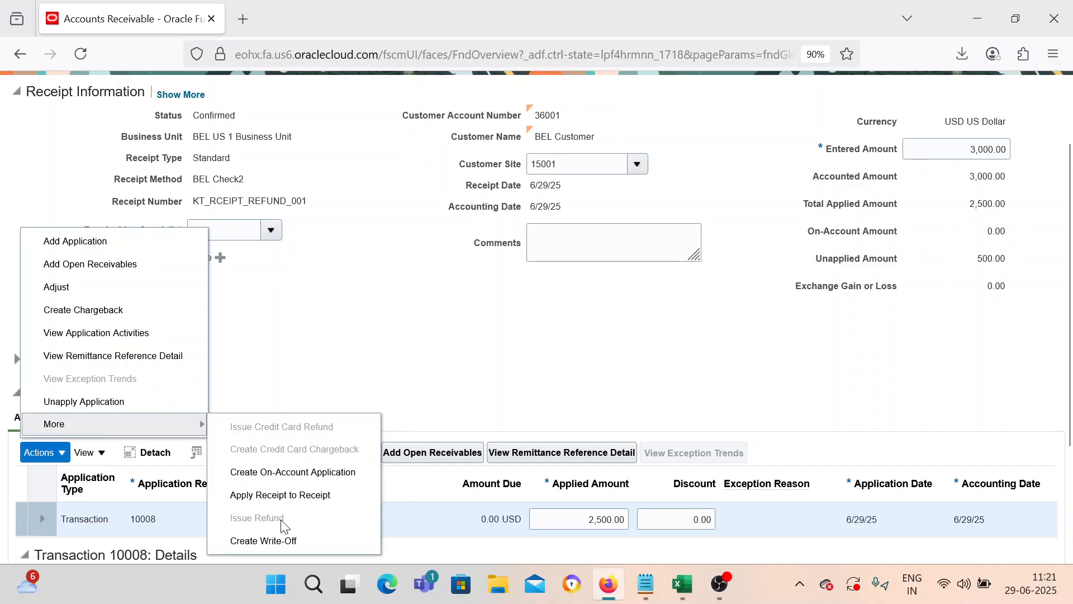
pyautogui.click(454, 345)
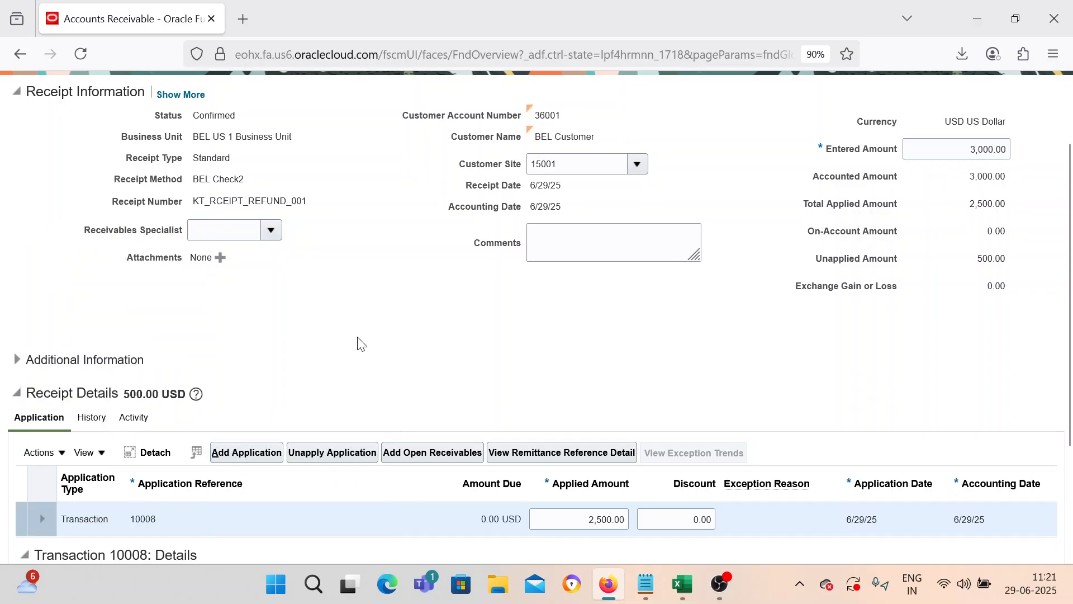
pyautogui.scroll(2, 360, 343)
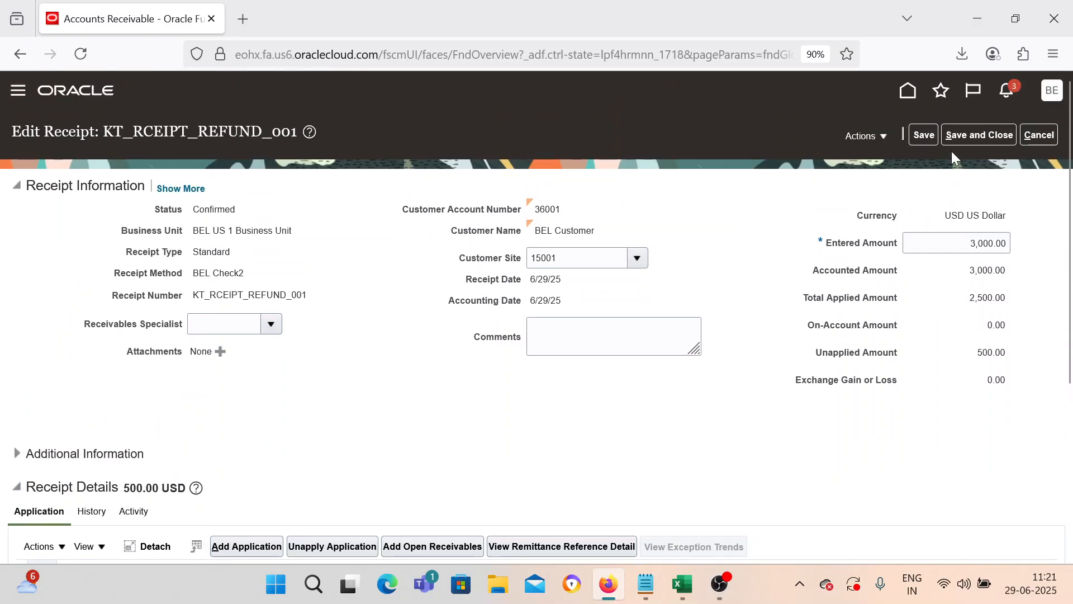
pyautogui.click(958, 139)
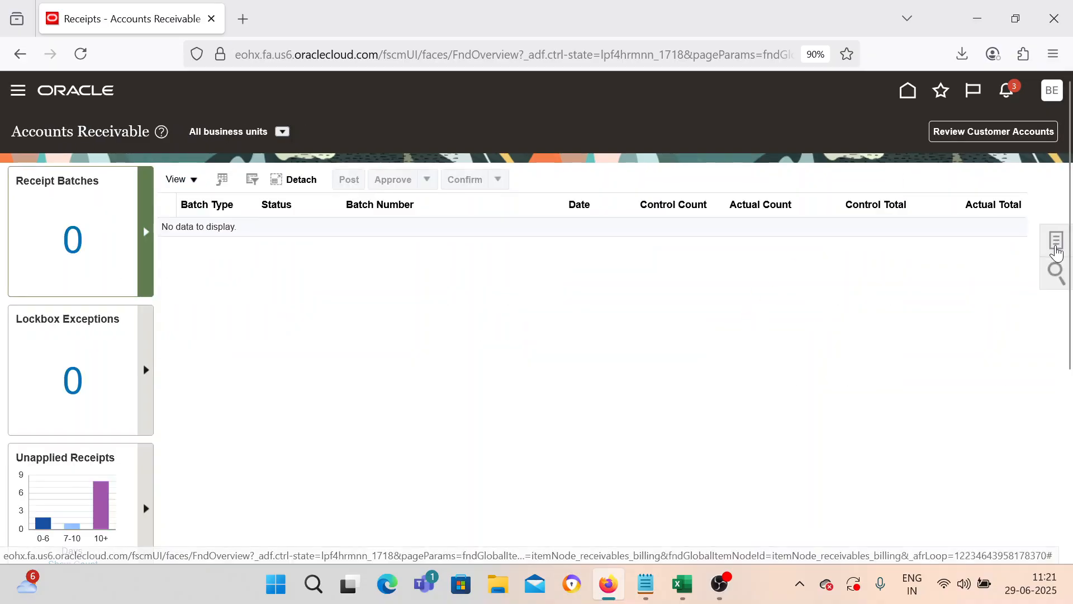
# Step: Create a receipt remittance batch with the business unit, standard BEL receipt class and BEL Check2 method
pyautogui.click(1056, 244)
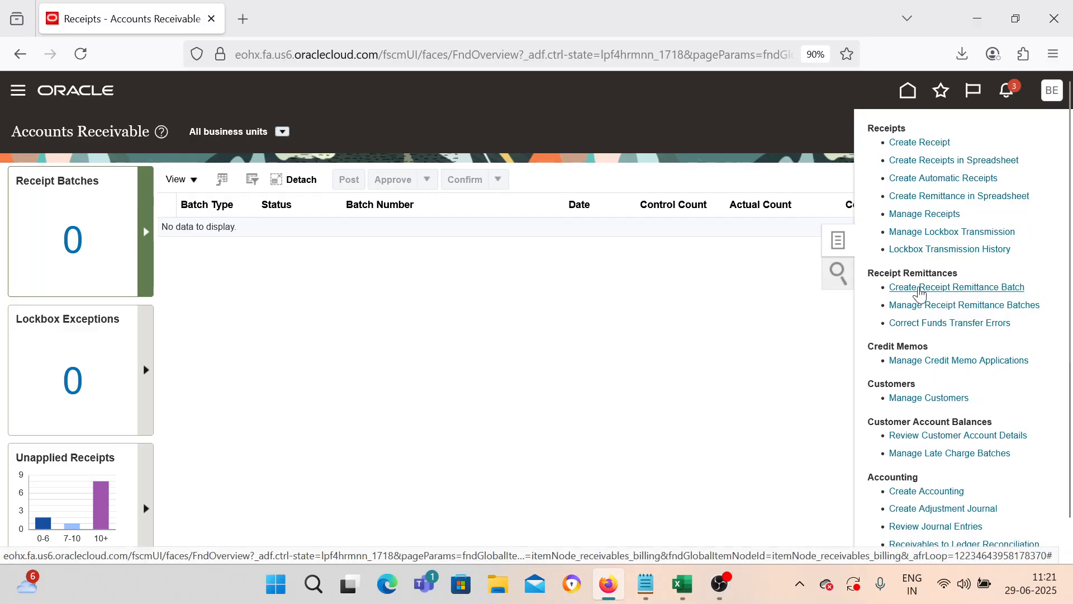
pyautogui.click(915, 290)
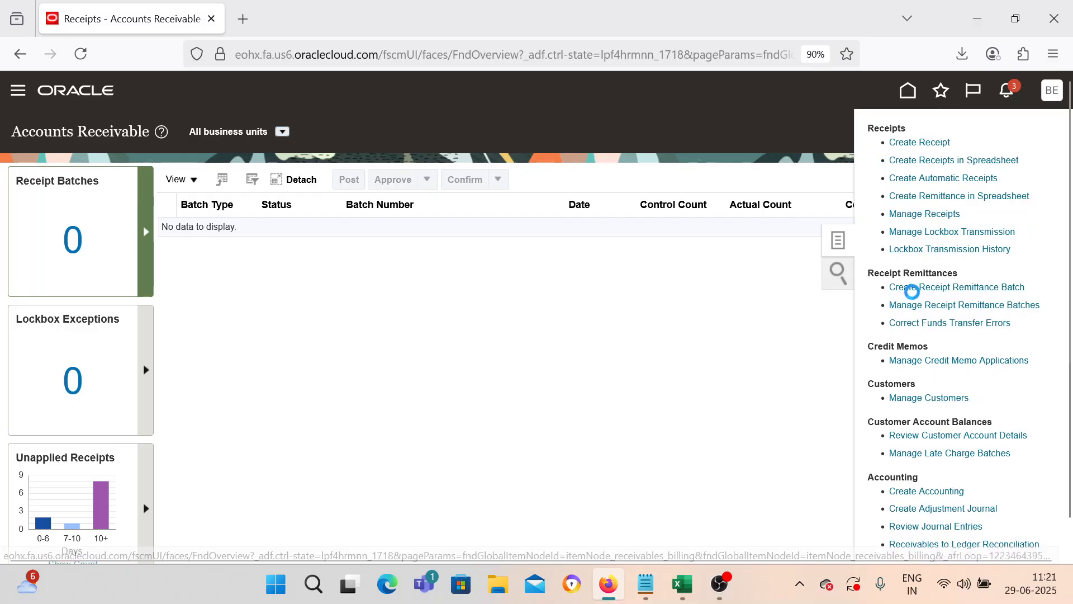
pyautogui.click(344, 216)
pyautogui.click(317, 245)
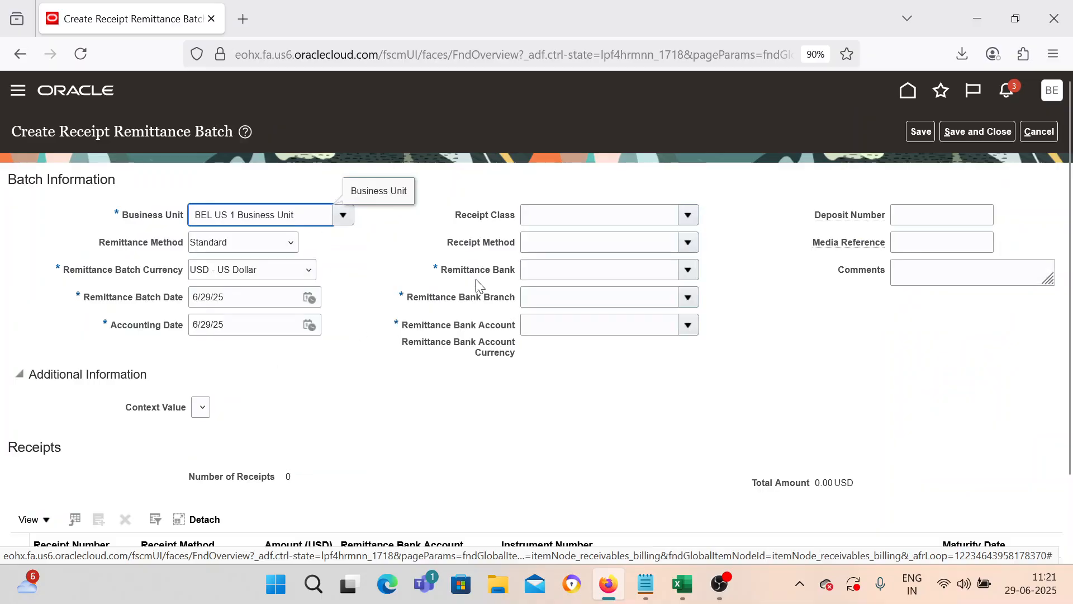
pyautogui.click(687, 215)
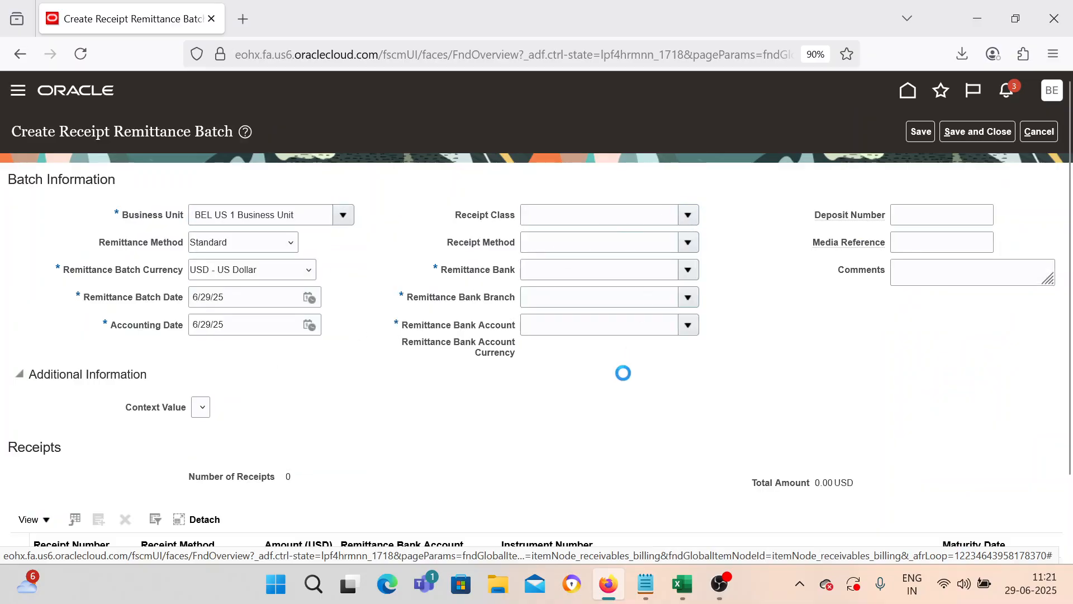
pyautogui.click(627, 256)
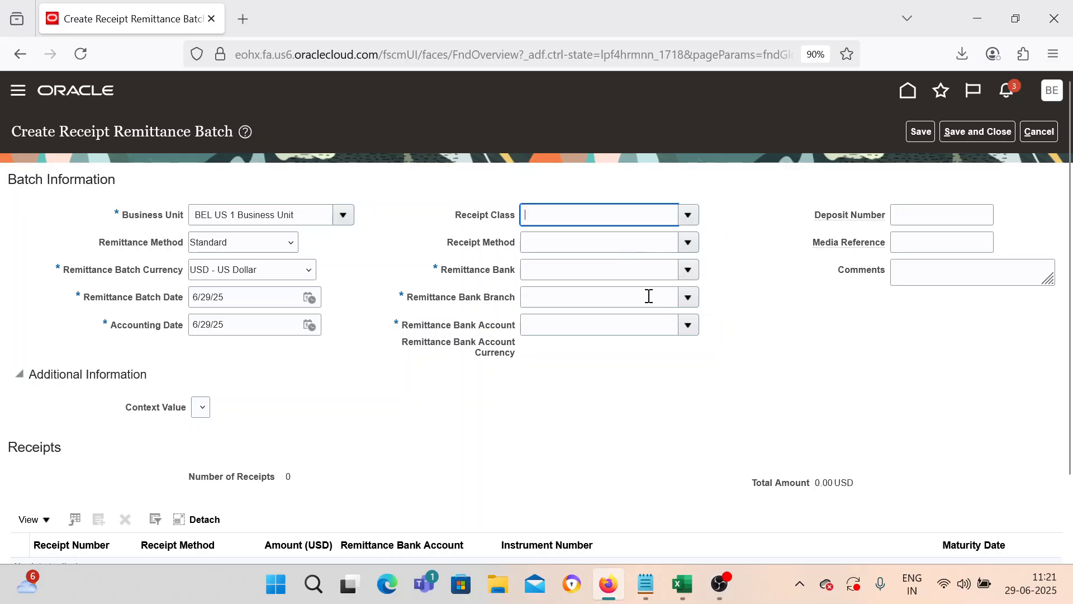
pyautogui.click(688, 242)
pyautogui.click(619, 274)
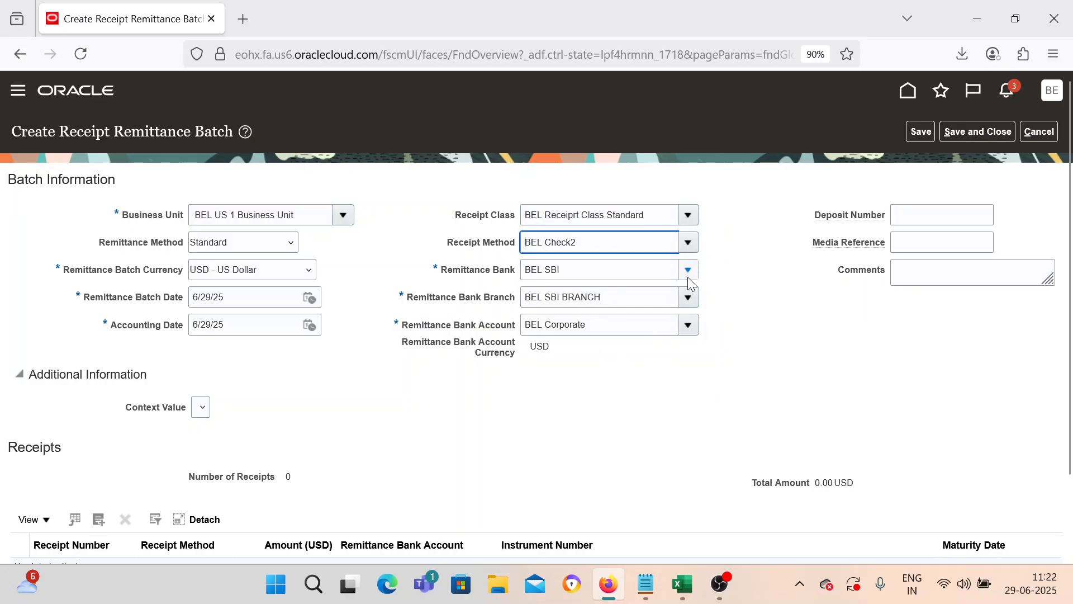
pyautogui.scroll(-3, 576, 374)
pyautogui.scroll(2, 336, 391)
pyautogui.scroll(-2, 340, 391)
pyautogui.scroll(2, 375, 402)
pyautogui.scroll(-2, 324, 402)
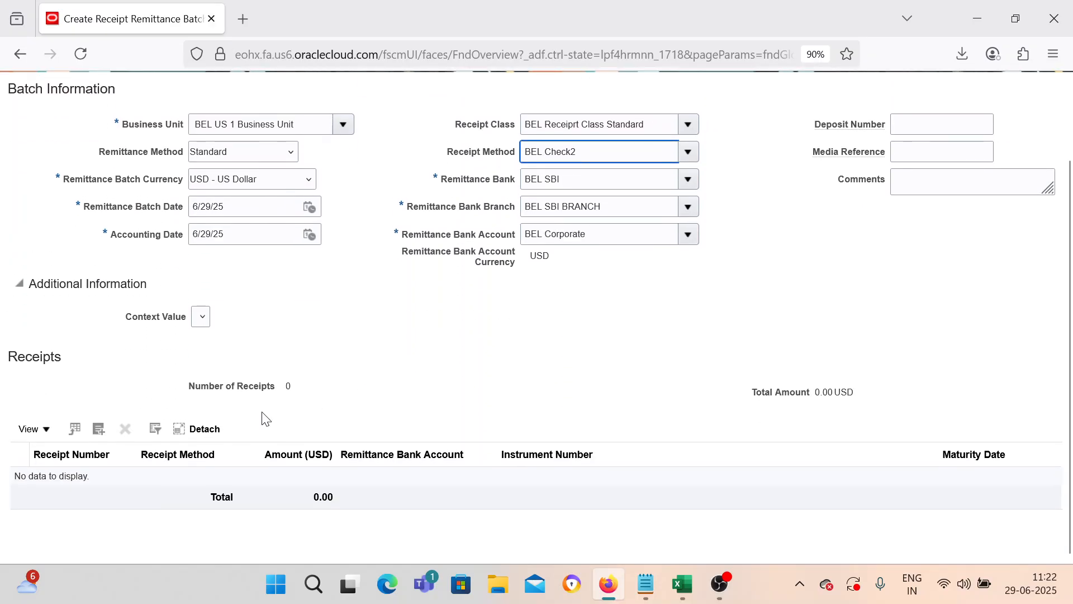
# Step: Open the receipt search and copy receipt number KT_RCEIPT_REFUND_001 from the notes
pyautogui.click(100, 429)
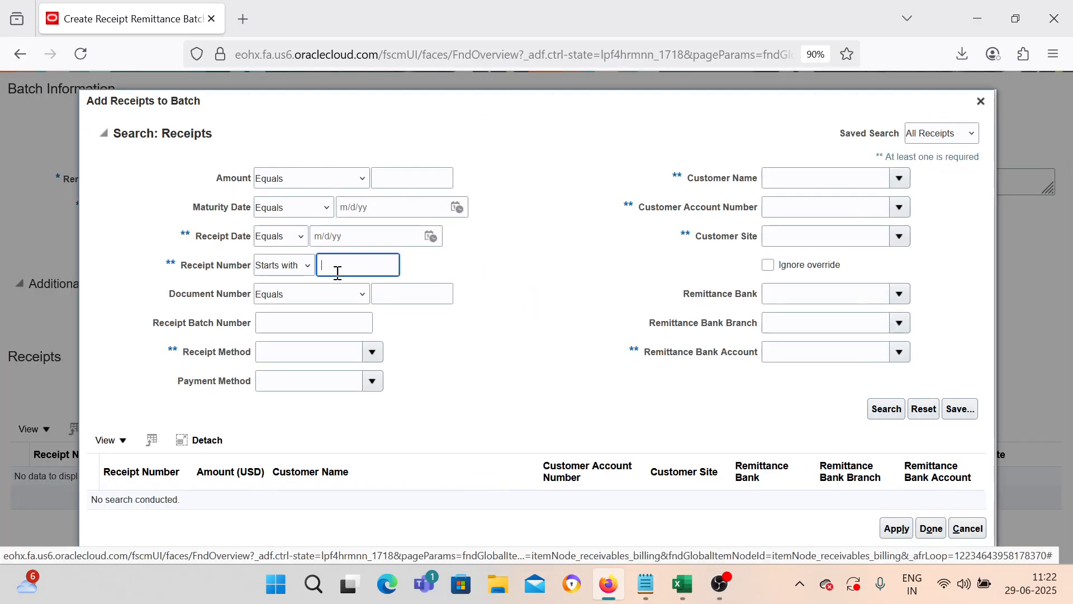
pyautogui.click(358, 265)
pyautogui.hotkey('alt', 'Tab')
pyautogui.moveTo(168, 104); pyautogui.dragTo(3, 91)
pyautogui.click(174, 115)
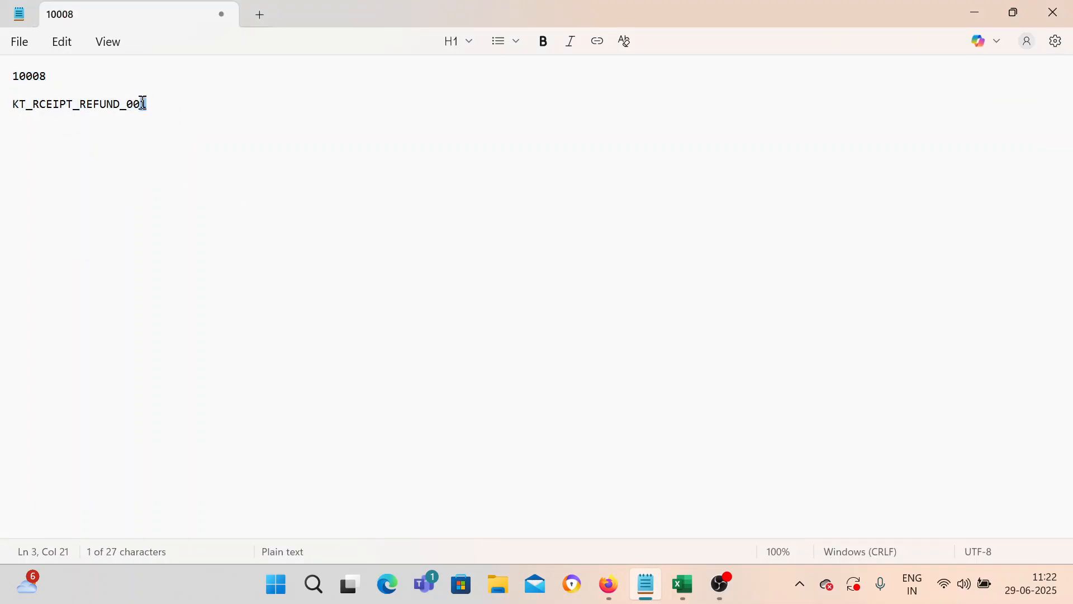
pyautogui.moveTo(148, 104); pyautogui.dragTo(9, 106)
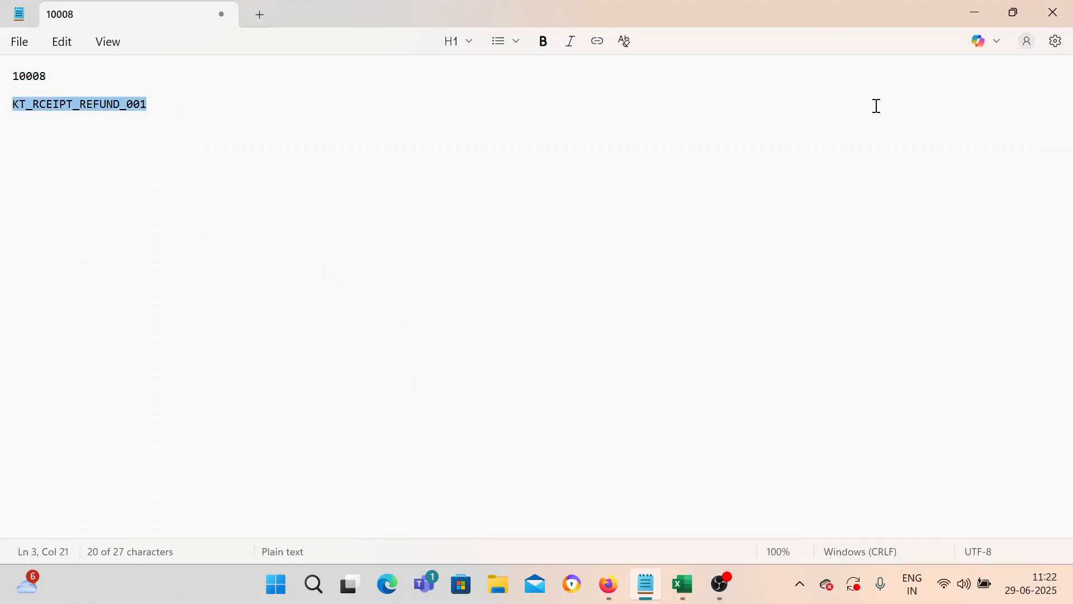
pyautogui.click(976, 12)
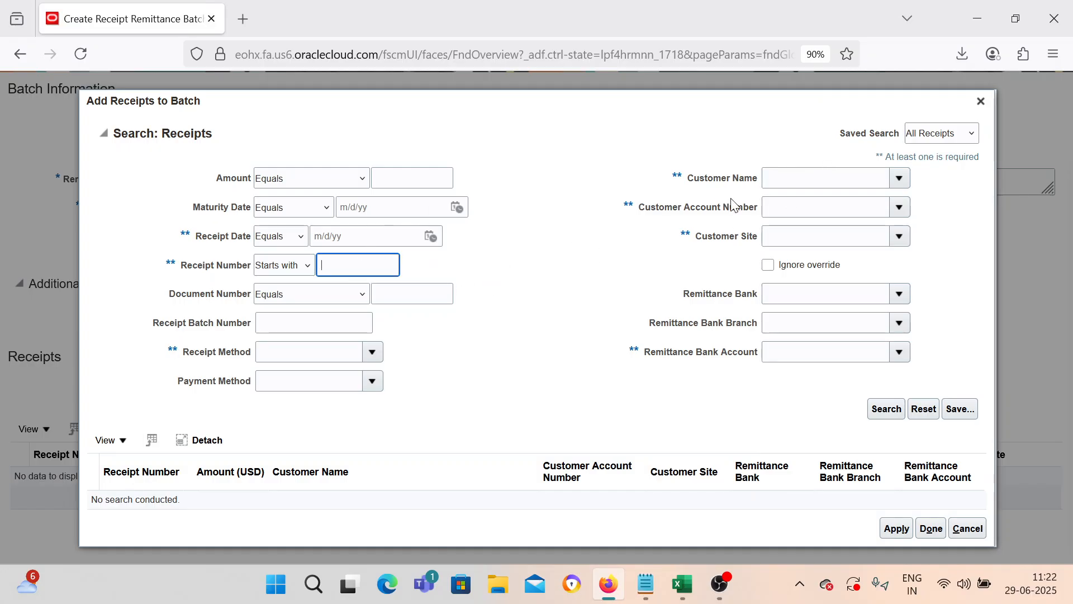
# Step: Search for receipt KT_RCEIPT_REFUND_001 and add the 3,000.00 receipt to the batch
pyautogui.hotkey('ctrl', 'v')
pyautogui.press('Tab')
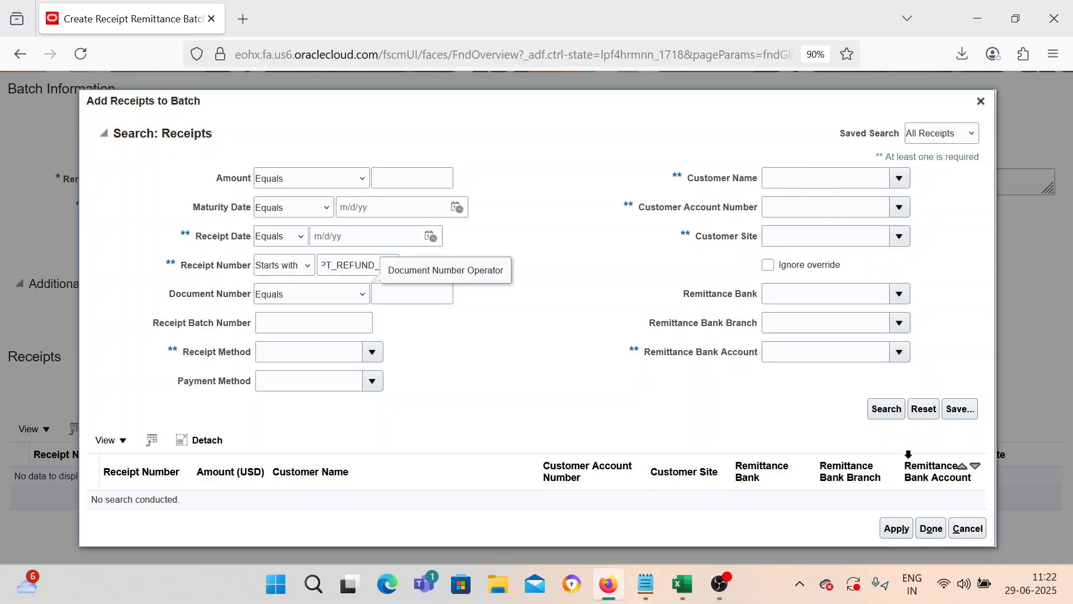
pyautogui.click(892, 414)
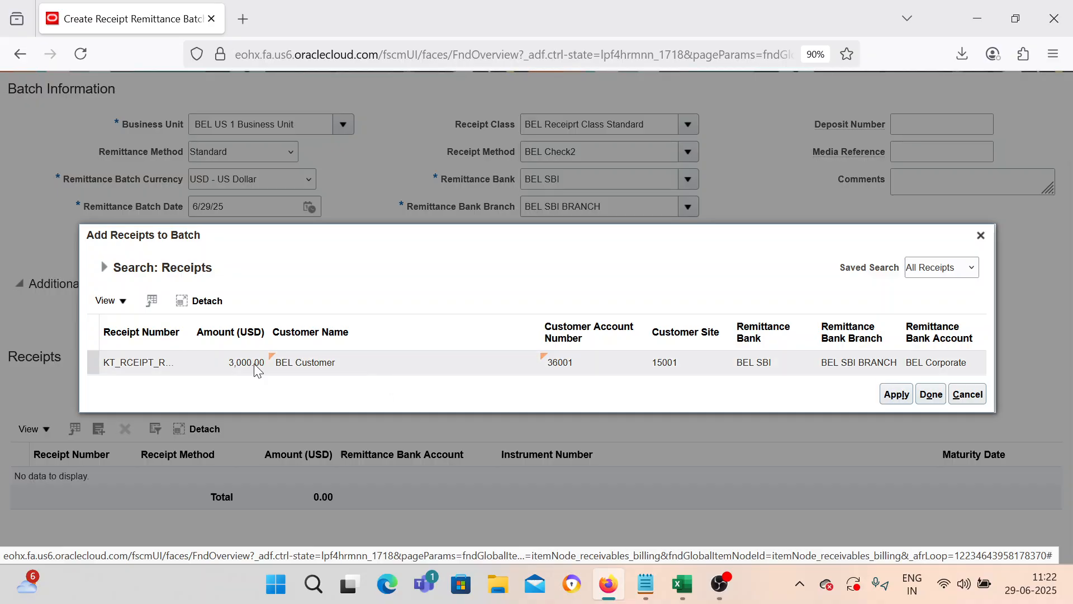
pyautogui.click(357, 367)
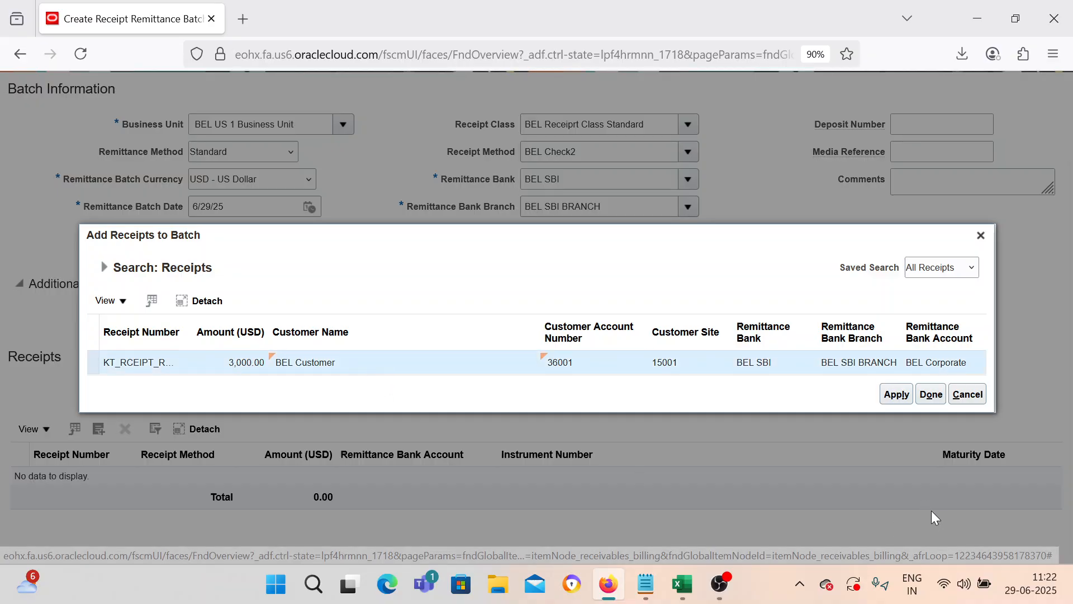
pyautogui.click(896, 393)
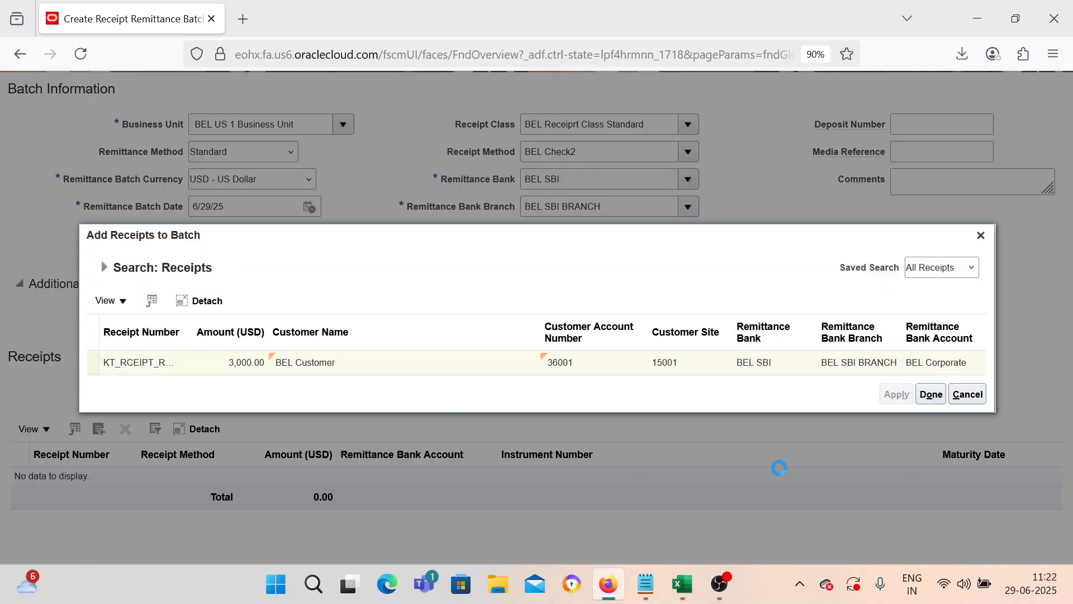
pyautogui.click(929, 392)
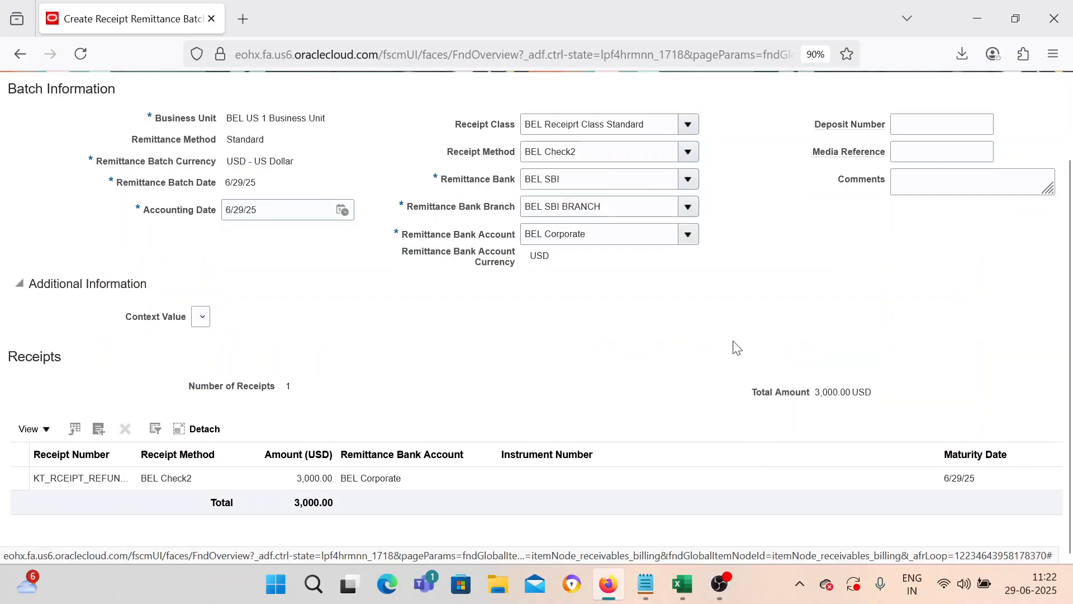
# Step: Save and close the remittance batch, noting its number 1002
pyautogui.scroll(2, 217, 340)
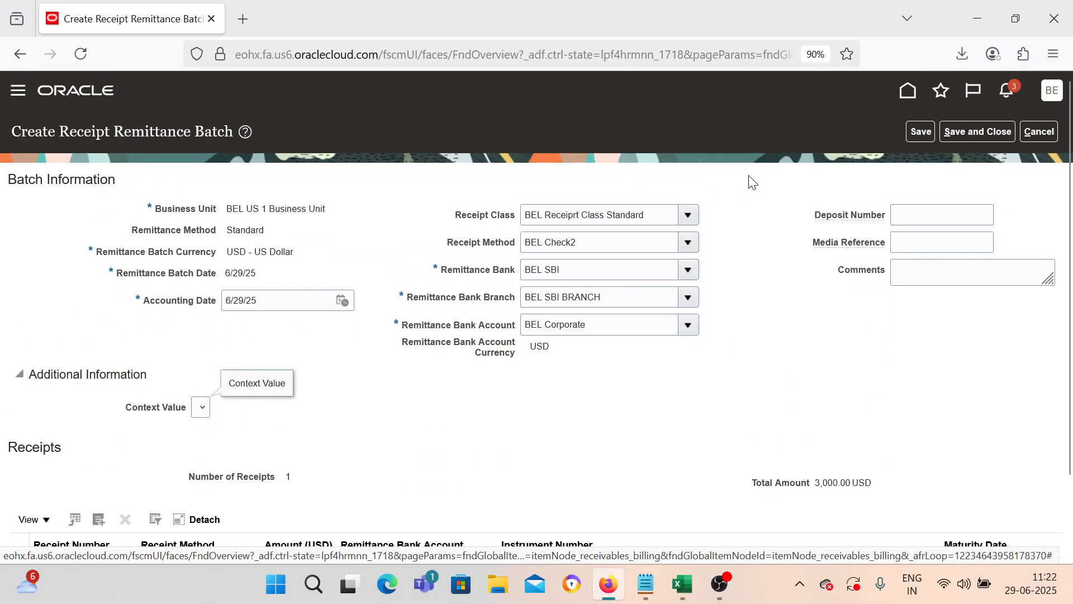
pyautogui.click(958, 133)
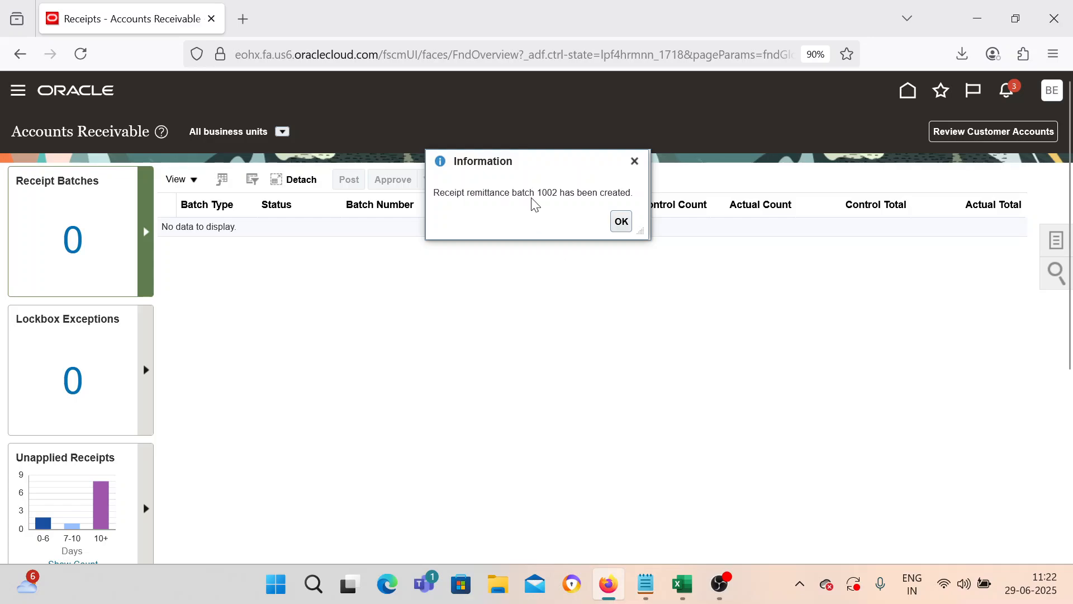
pyautogui.doubleClick(547, 193)
pyautogui.click(621, 222)
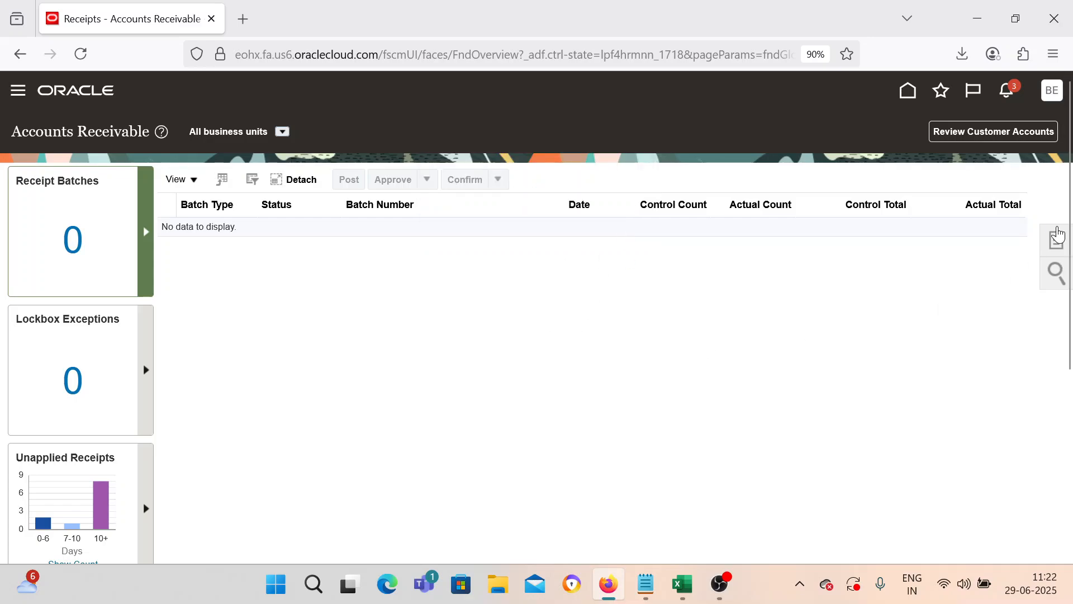
# Step: Show the receivables task list, then go back to the Excel AR-Process checklist
pyautogui.click(1056, 243)
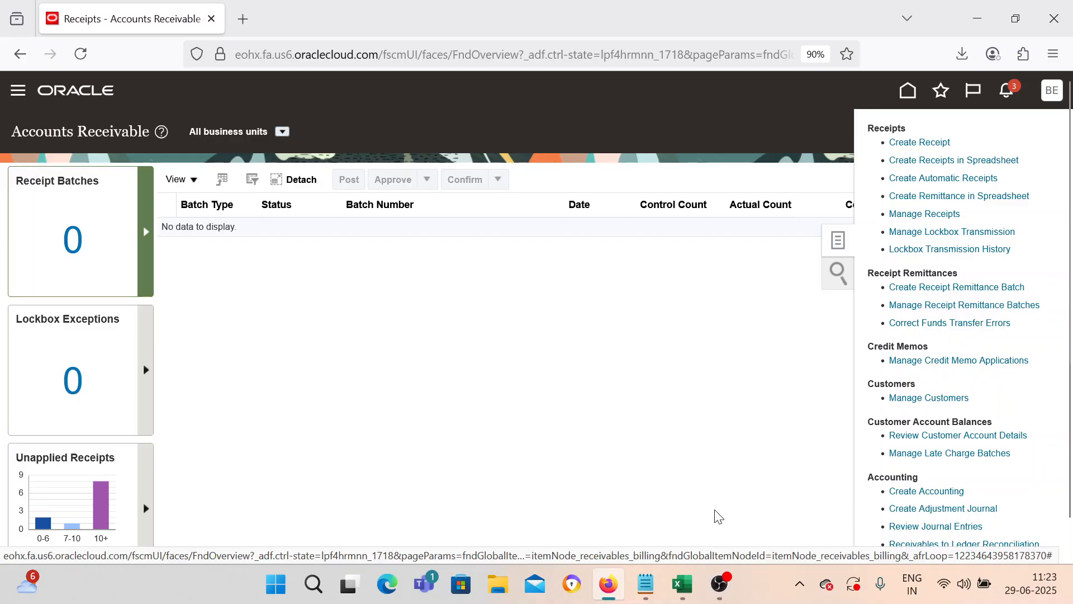
pyautogui.click(683, 584)
# Step: Review the Approve it and Manage Approval Limit rows in the AR-Process checklist, then return to Oracle
pyautogui.click(159, 310)
pyautogui.scroll(3, 169, 304)
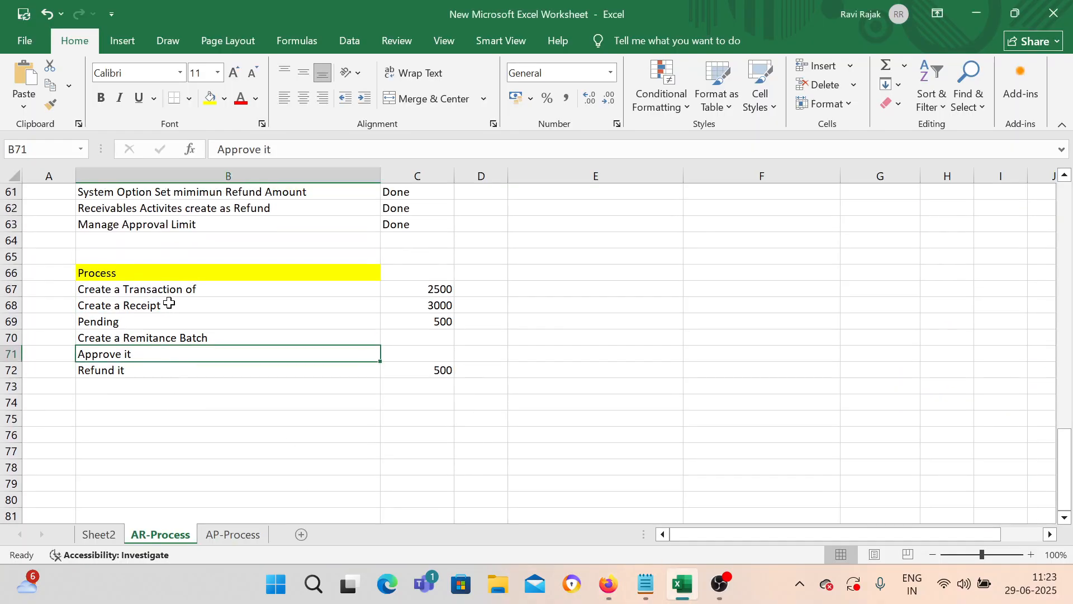
pyautogui.click(181, 324)
pyautogui.scroll(-2, 181, 325)
pyautogui.click(177, 353)
pyautogui.click(203, 229)
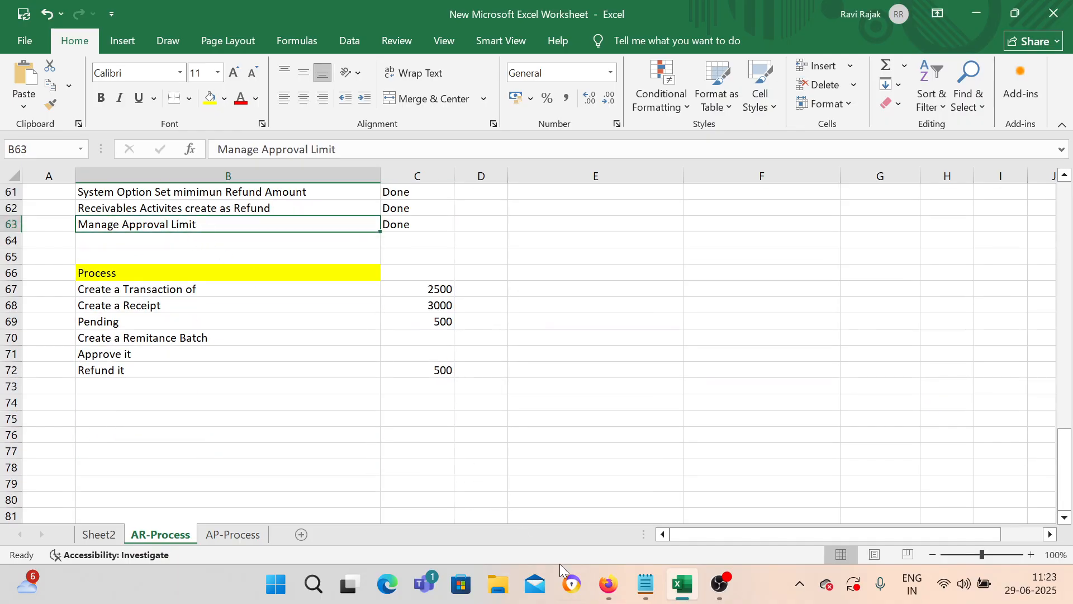
pyautogui.click(609, 584)
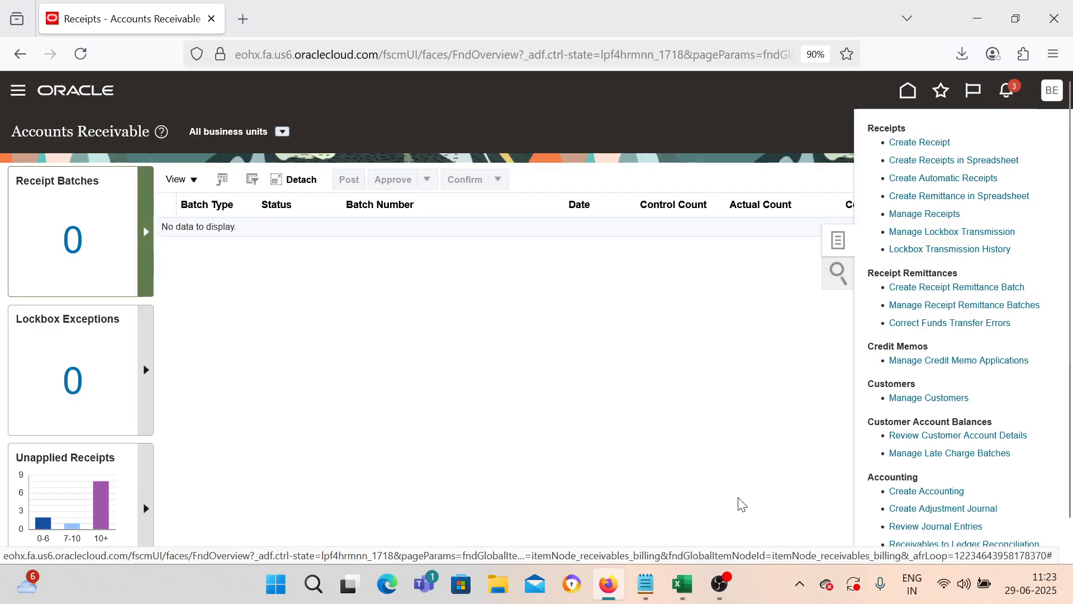
pyautogui.click(682, 584)
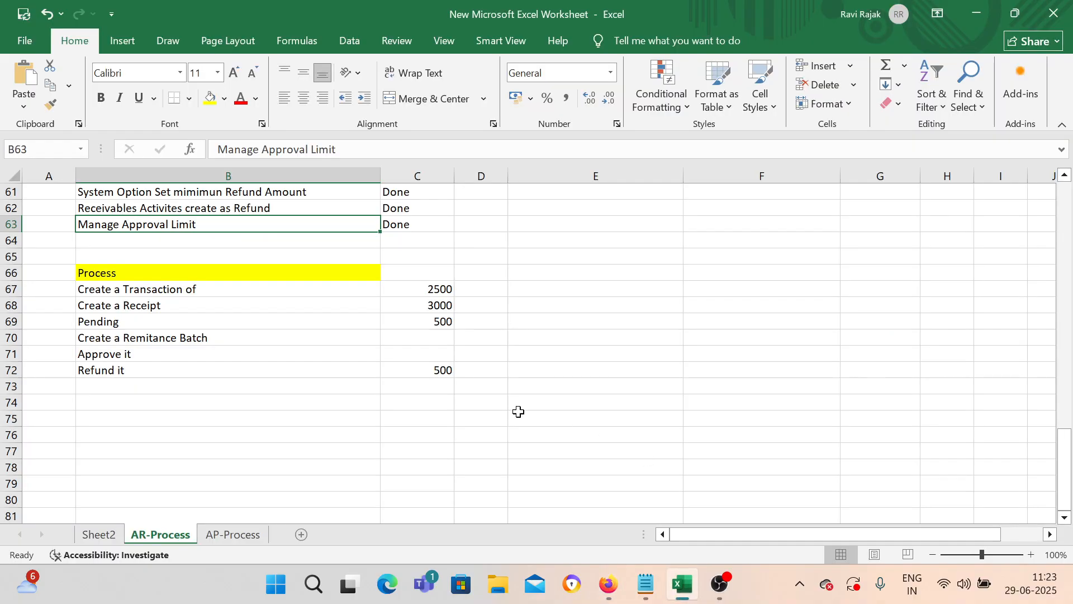
pyautogui.click(201, 354)
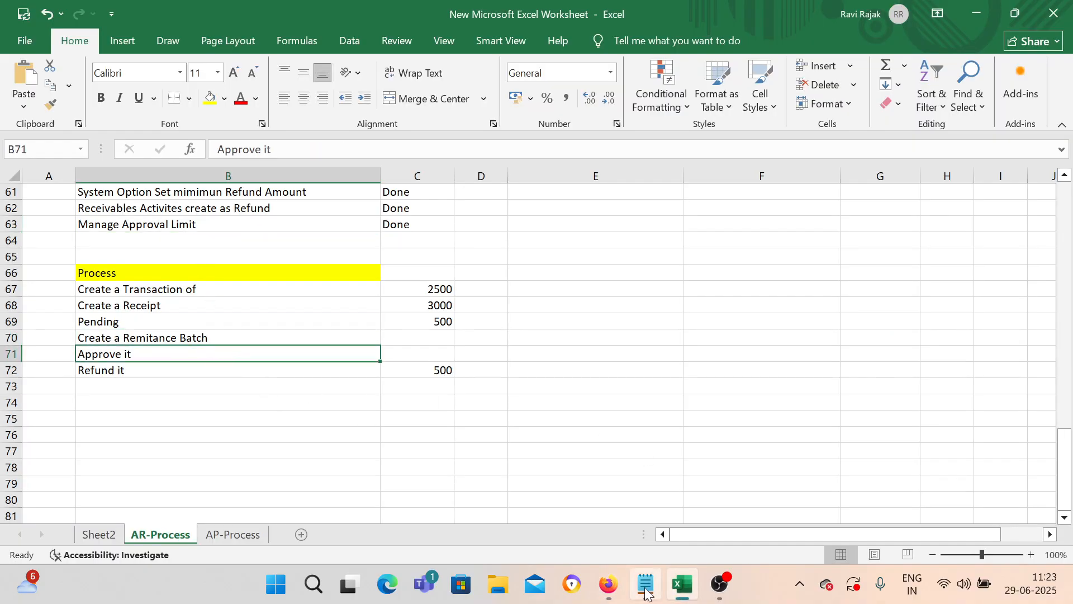
pyautogui.click(609, 585)
# Step: Search receipt remittance batches for batch 1002 in BEL US 1 Business Unit
pyautogui.click(922, 305)
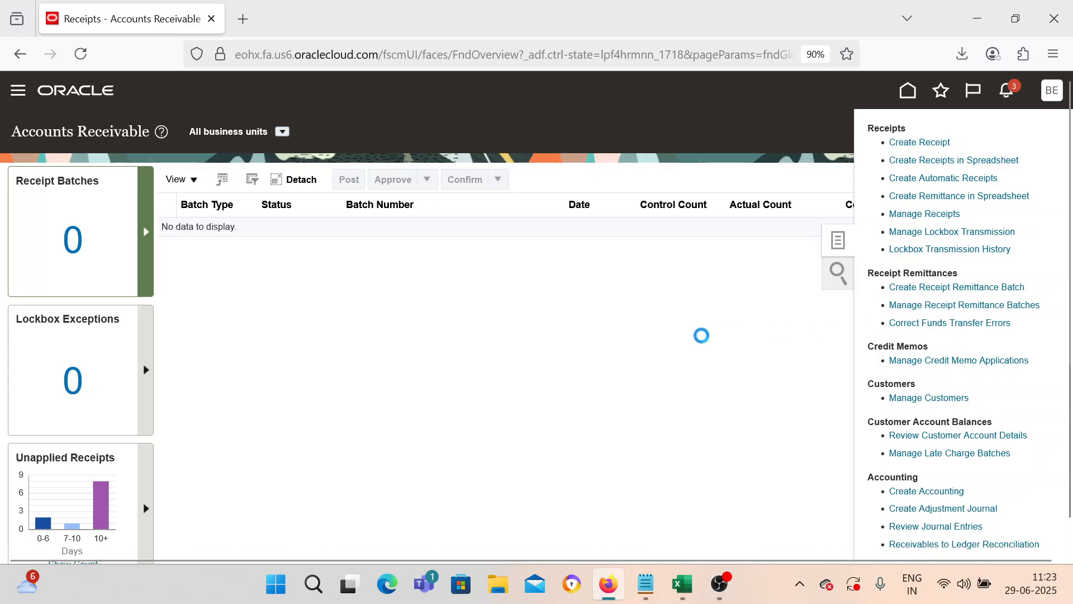
pyautogui.click(324, 254)
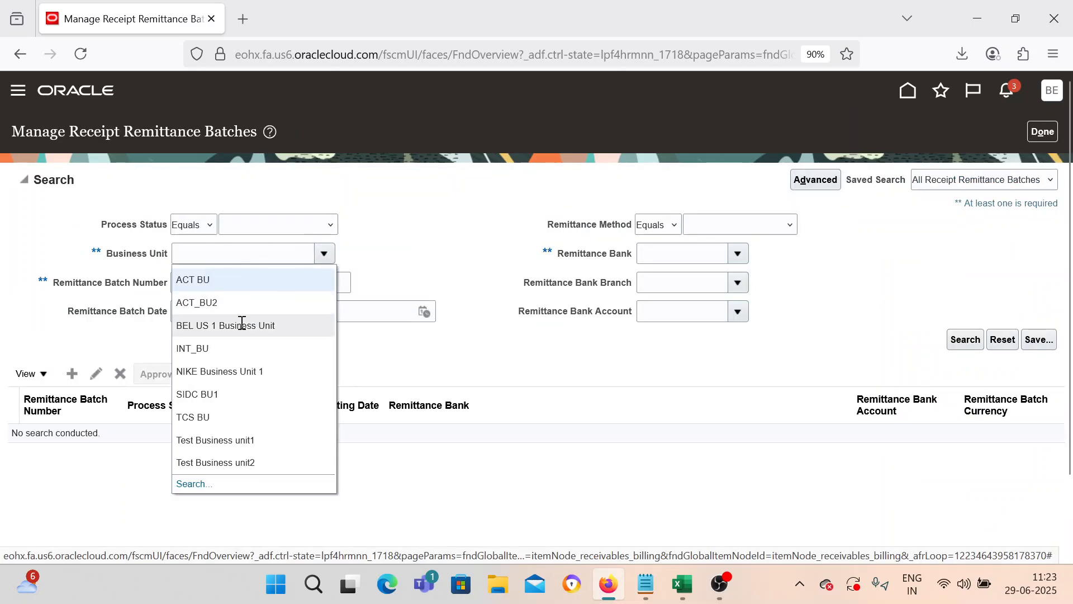
pyautogui.click(242, 326)
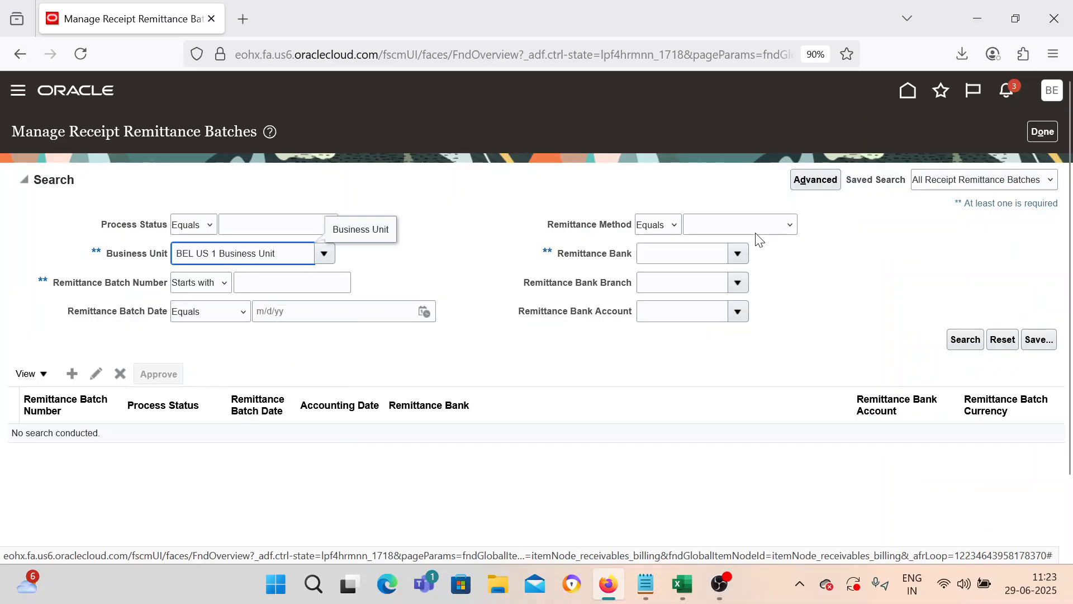
pyautogui.click(257, 278)
pyautogui.write('1002')
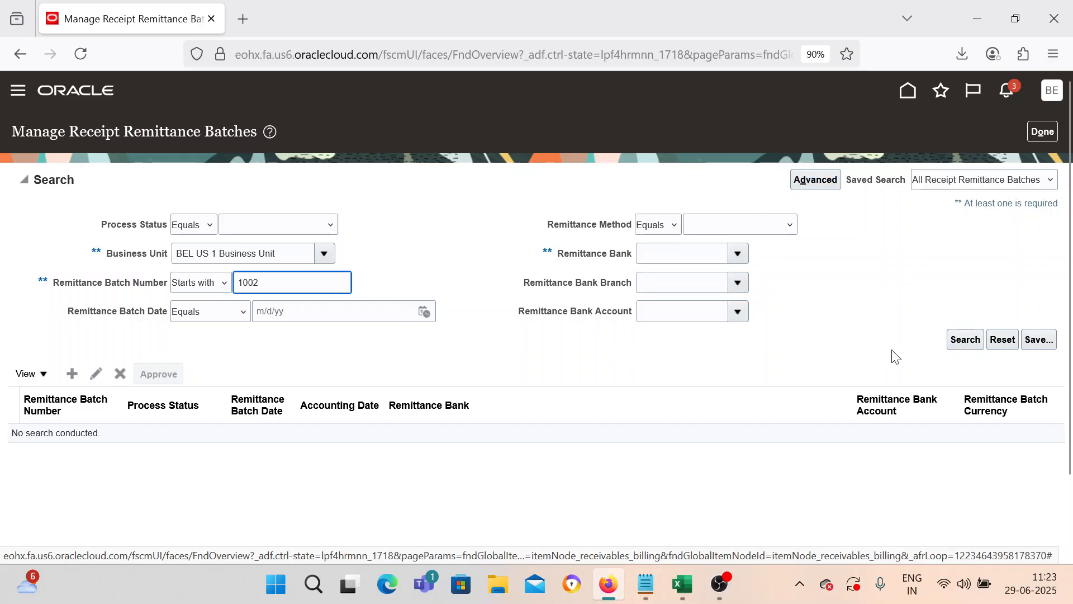
pyautogui.click(973, 341)
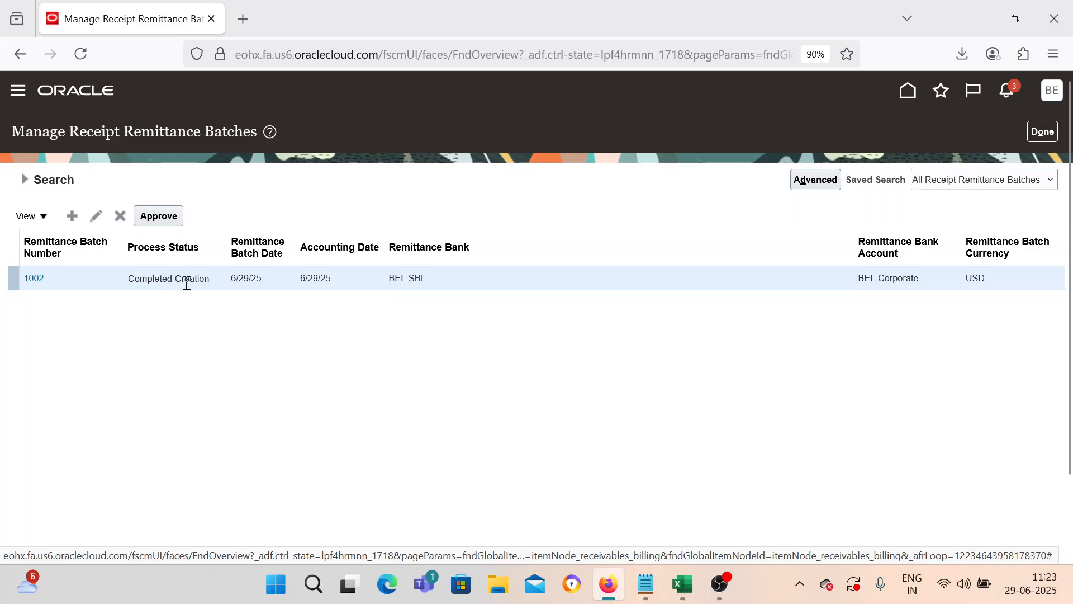
# Step: Approve remittance batch 1002 and dismiss the notice that approval request 3435273 was submitted
pyautogui.click(35, 278)
pyautogui.scroll(-1, 554, 420)
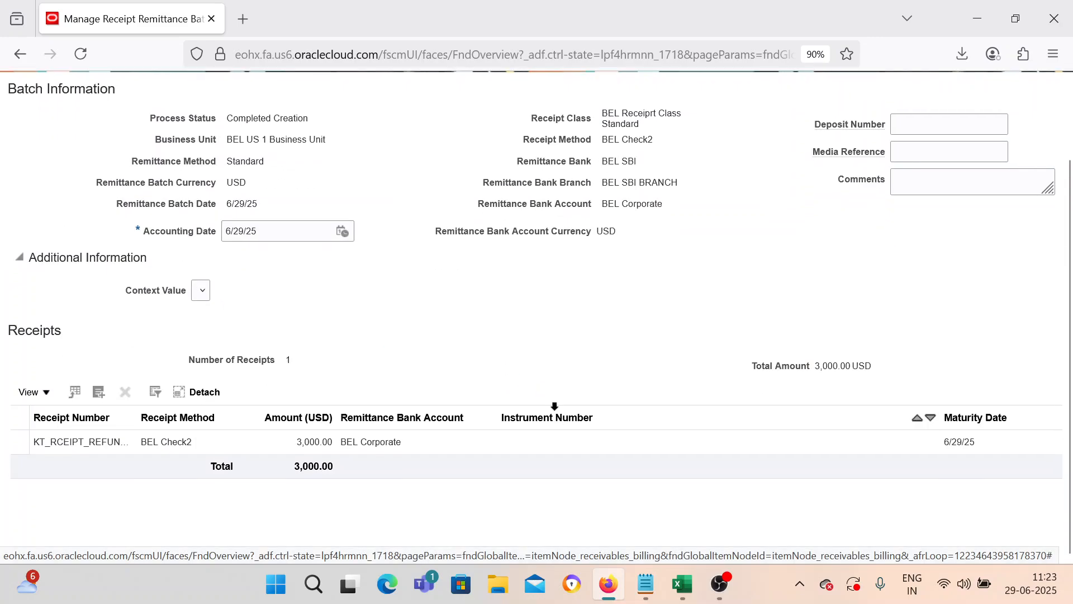
pyautogui.scroll(1, 360, 364)
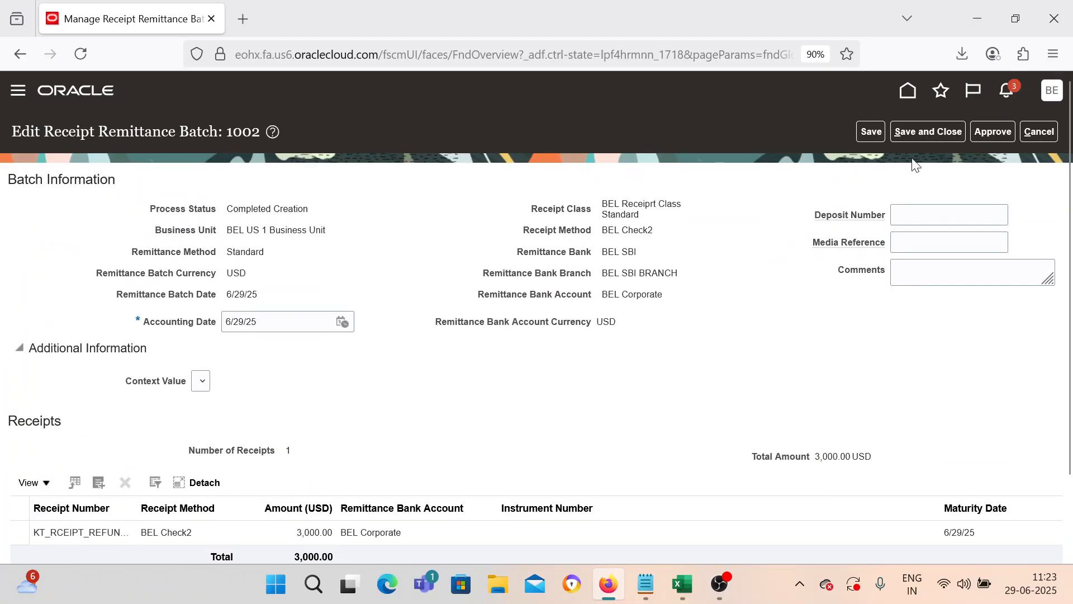
pyautogui.click(1038, 134)
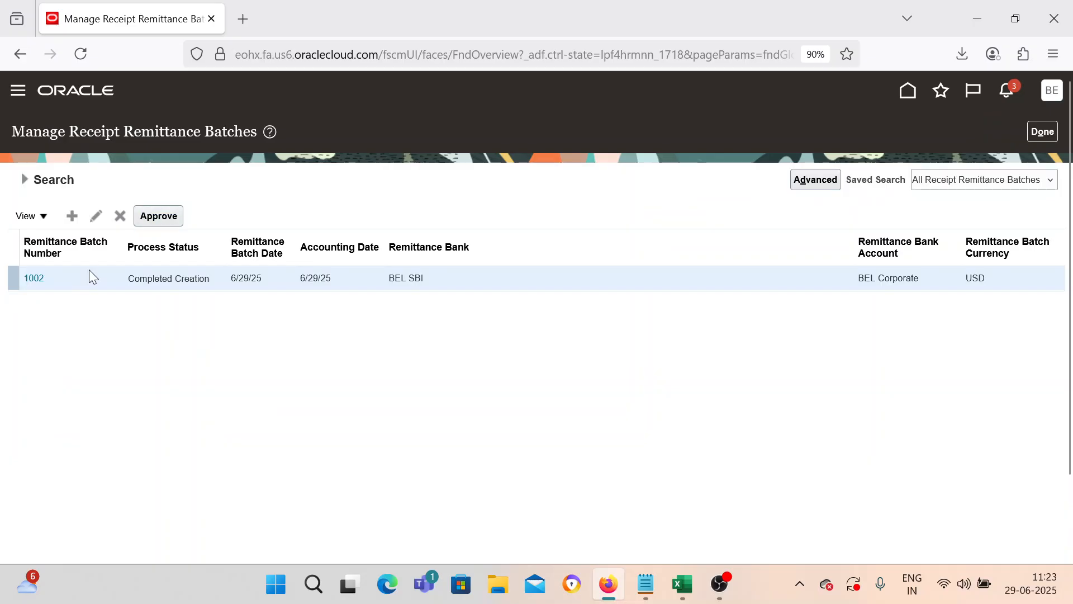
pyautogui.click(147, 219)
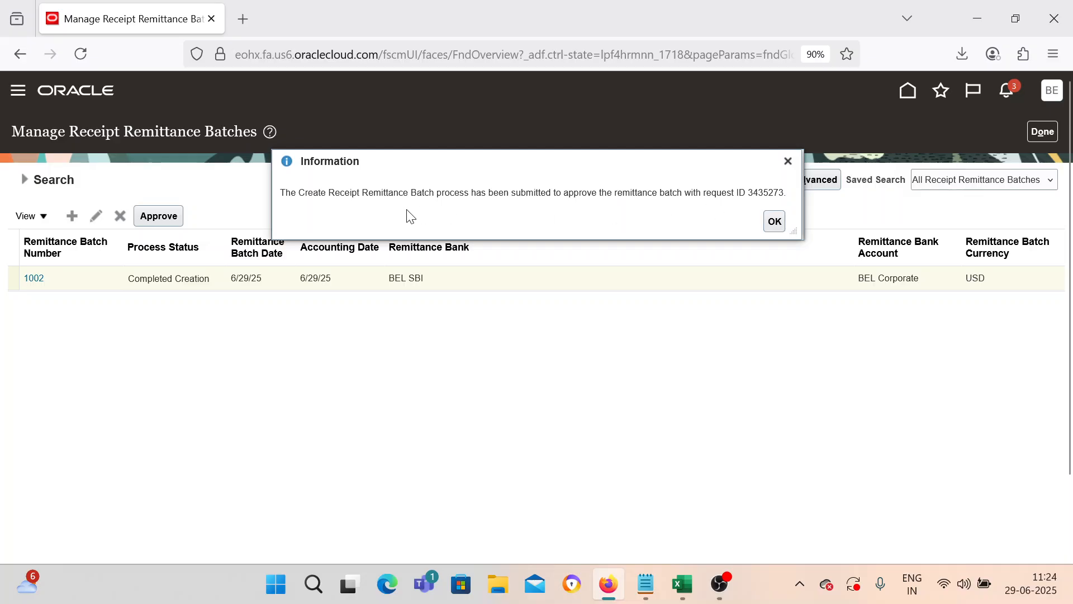
pyautogui.click(775, 221)
pyautogui.click(24, 180)
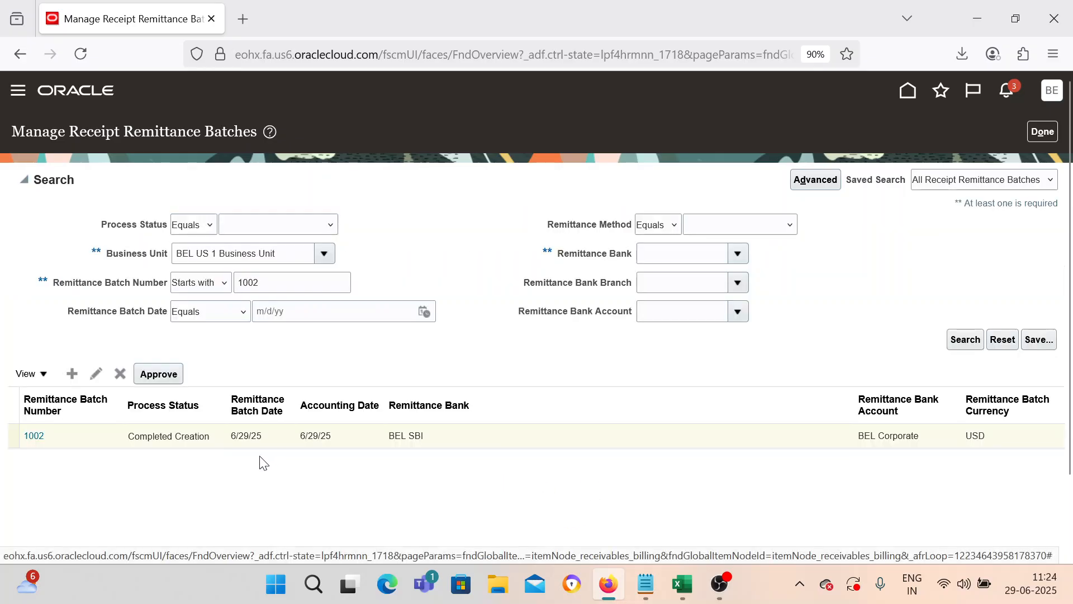
# Step: Rerun the search to confirm batch 1002 reads Completed Approval, then return to Accounts Receivable
pyautogui.click(180, 441)
pyautogui.click(965, 339)
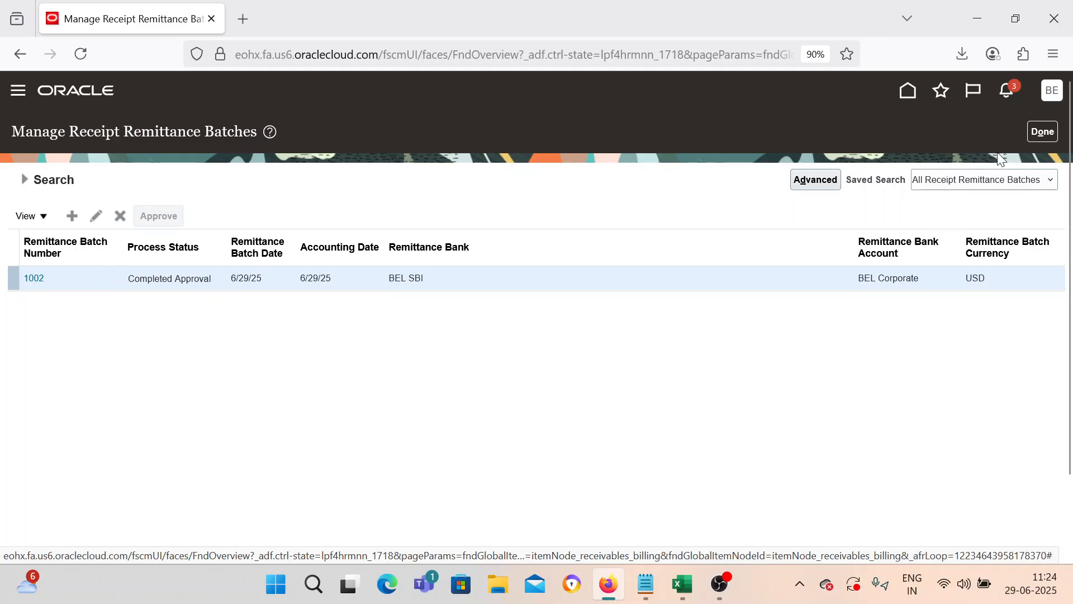
pyautogui.click(1042, 132)
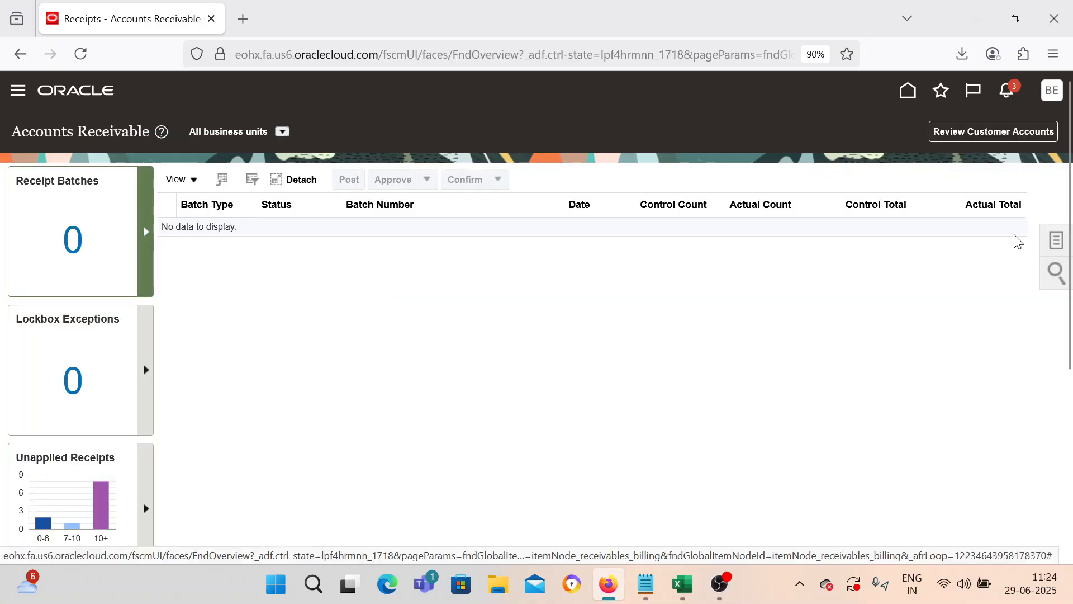
# Step: Search Manage Receipts for KT_RCEIPT_REFUND_001, pasting the receipt number copied from Notepad
pyautogui.click(1056, 240)
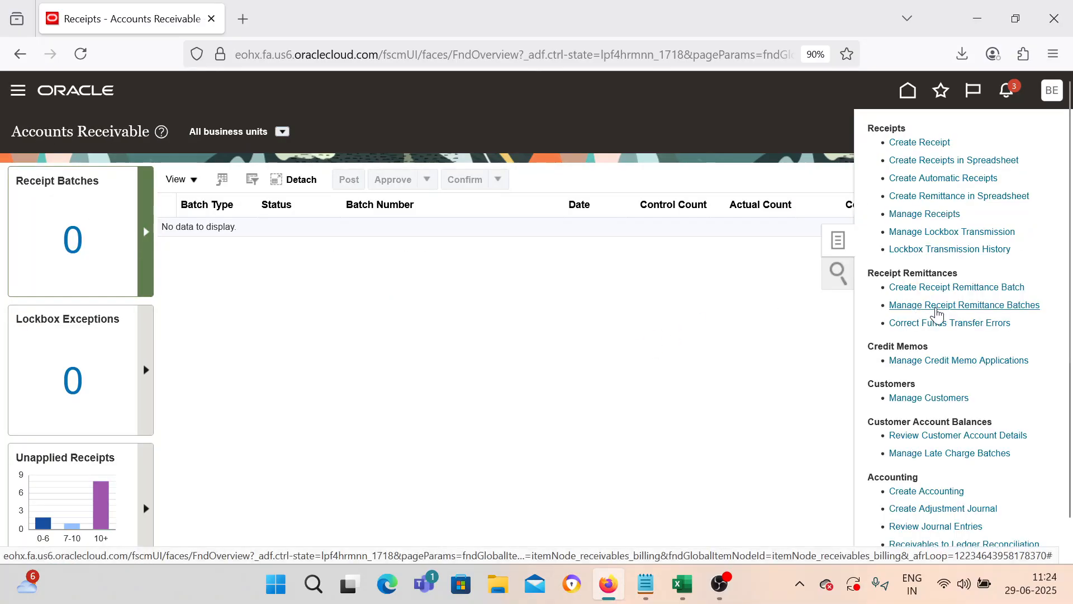
pyautogui.click(937, 215)
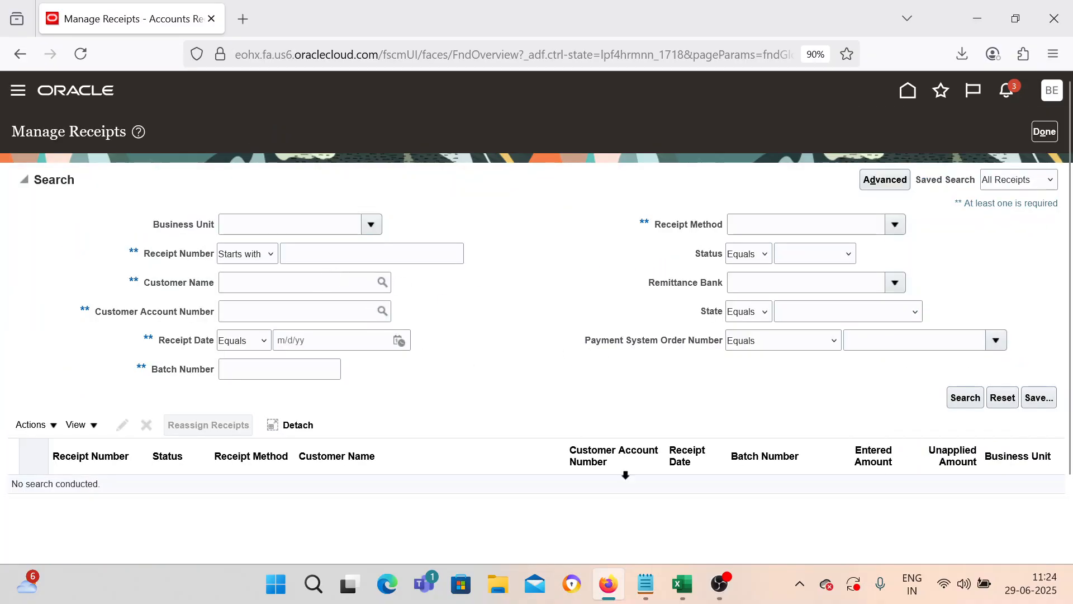
pyautogui.click(646, 584)
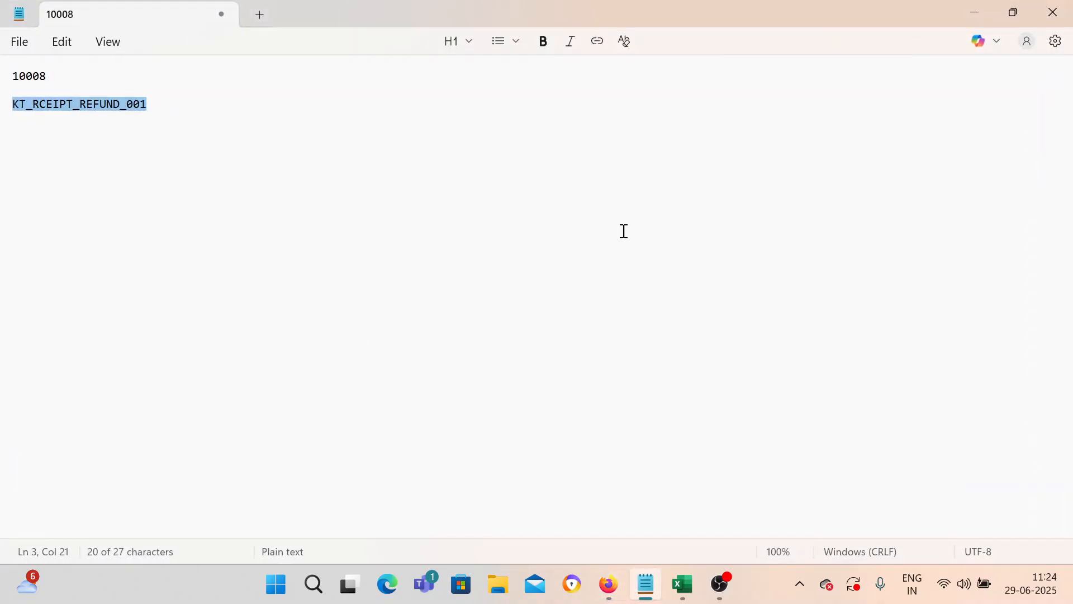
pyautogui.click(975, 13)
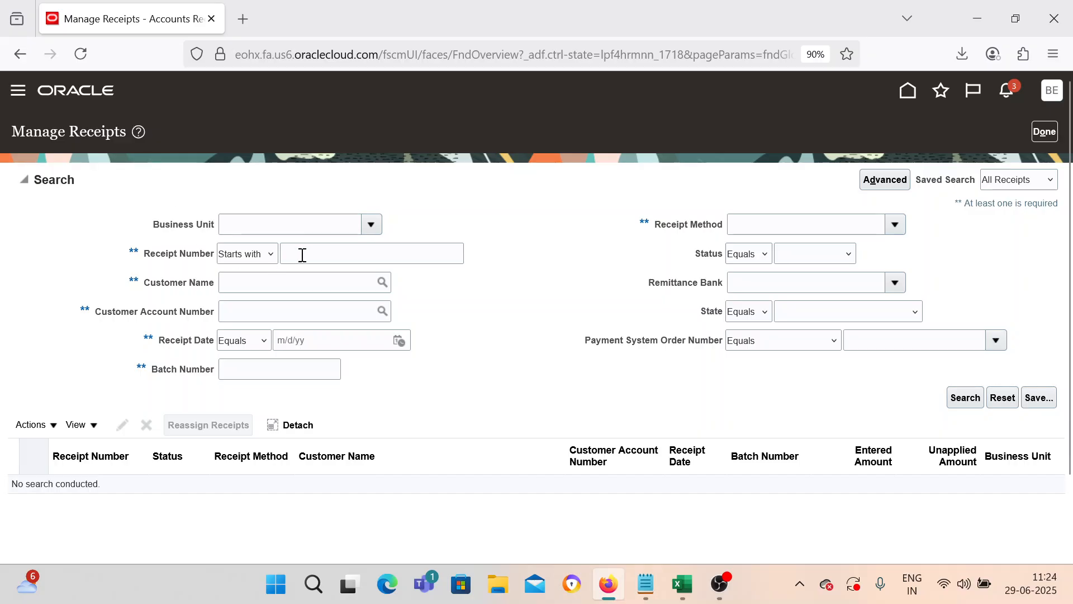
pyautogui.click(300, 254)
pyautogui.write('KT_RCEIPT_REFUND_001')
pyautogui.click(966, 404)
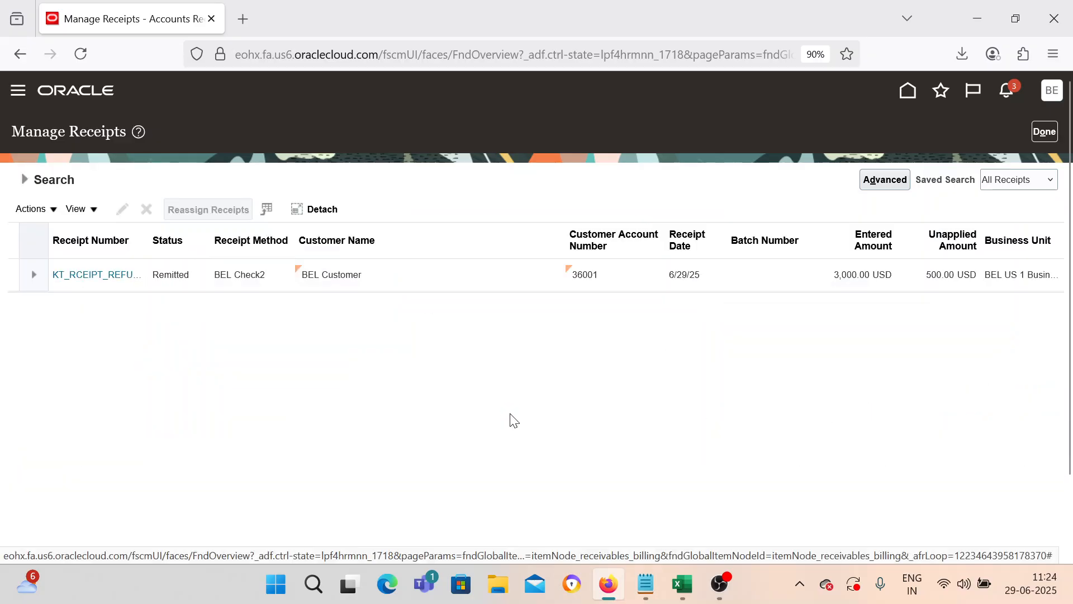
# Step: Open receipt KT_RCEIPT_REFUND_001, review its 2,500.00 applied and 500.00 unapplied amounts, and show its actions
pyautogui.click(11, 277)
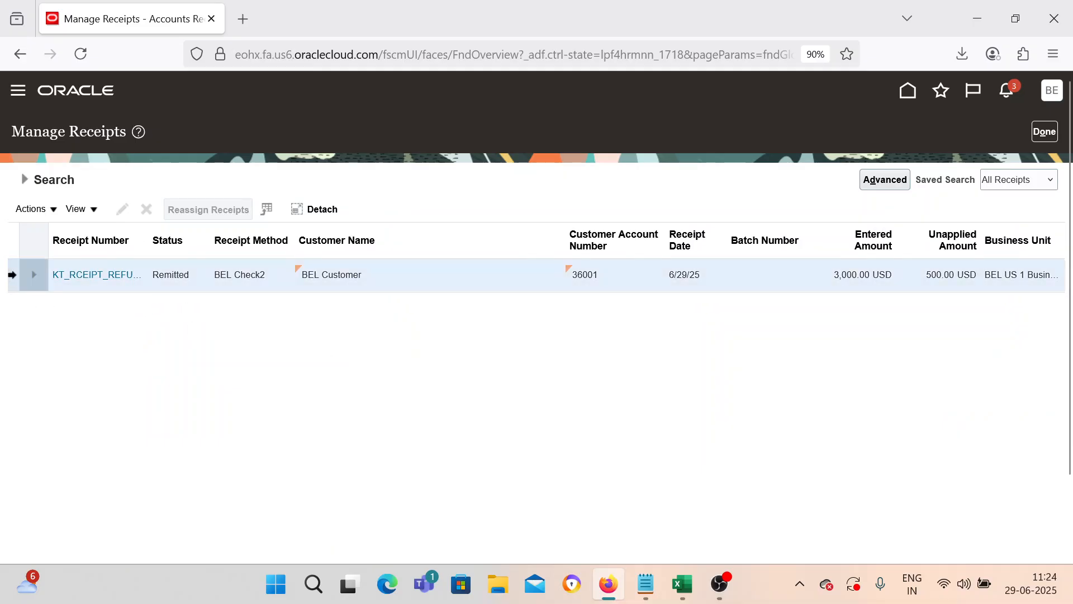
pyautogui.click(112, 283)
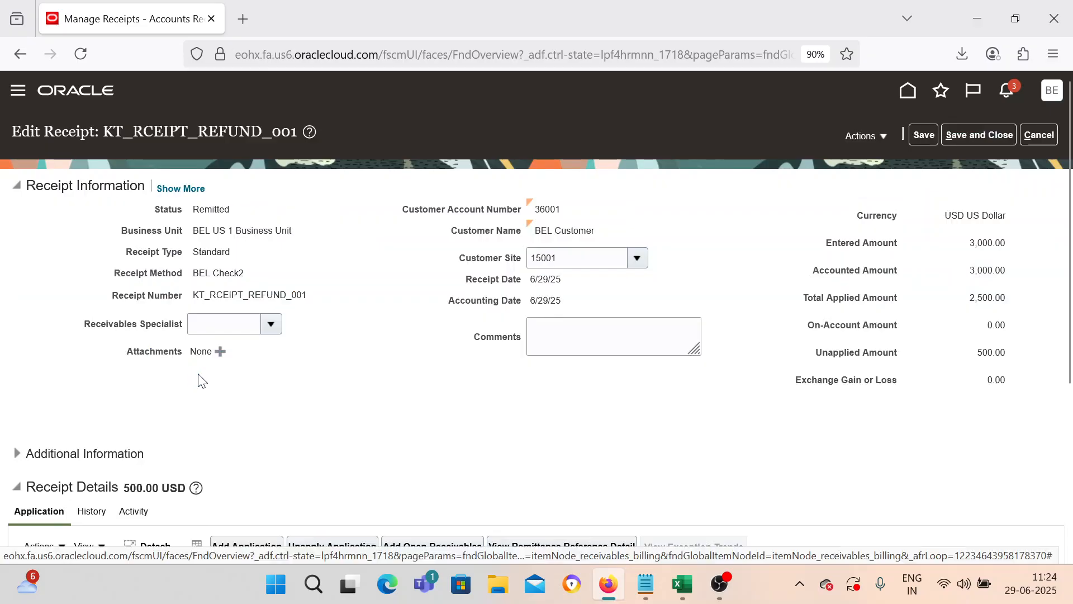
pyautogui.scroll(-3, 190, 380)
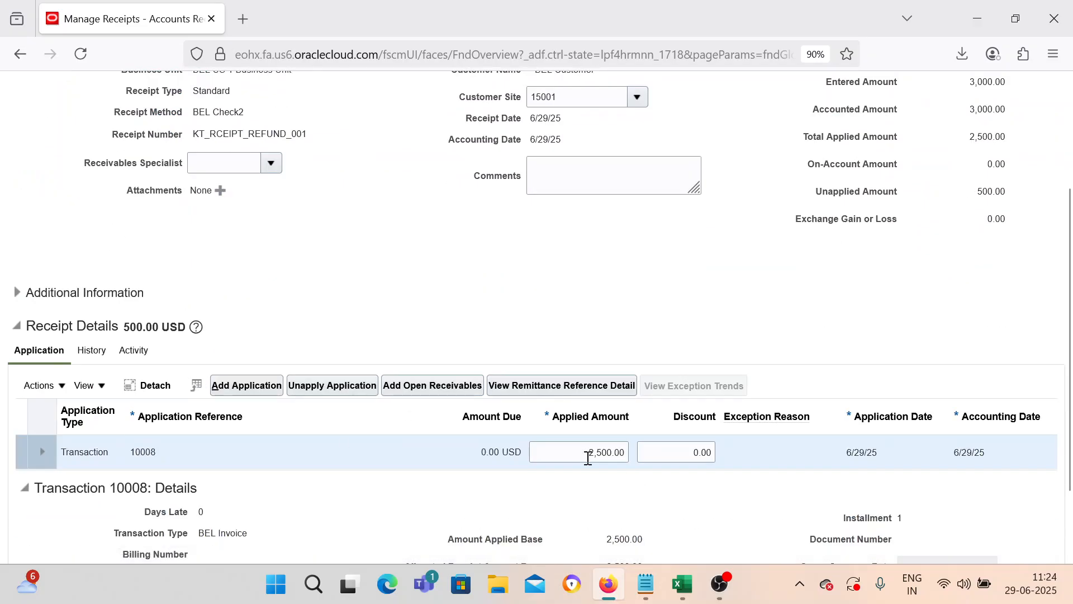
pyautogui.scroll(2, 611, 447)
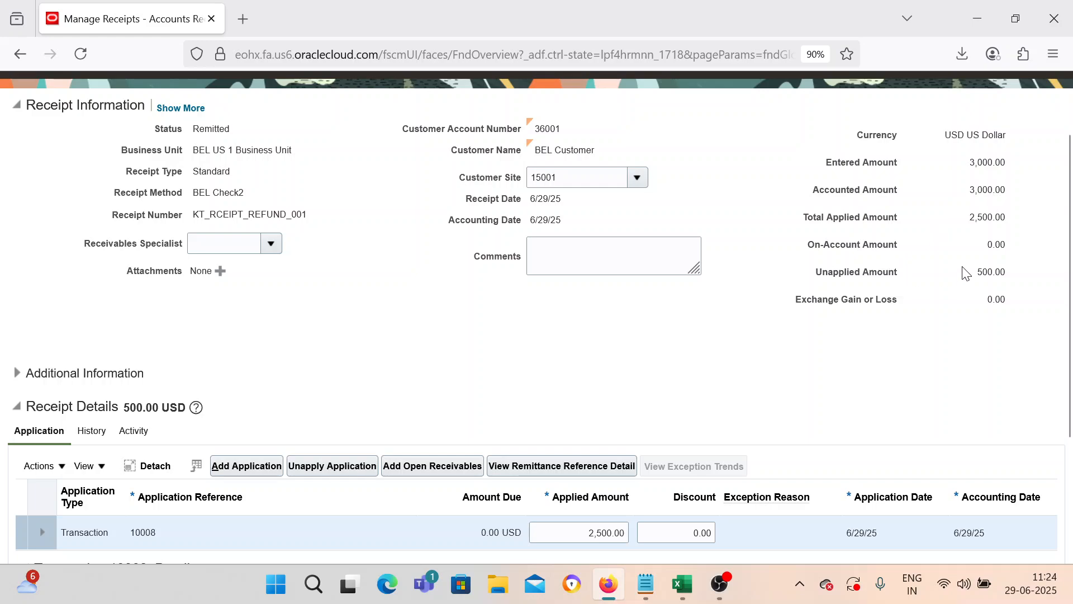
pyautogui.scroll(-2, 517, 323)
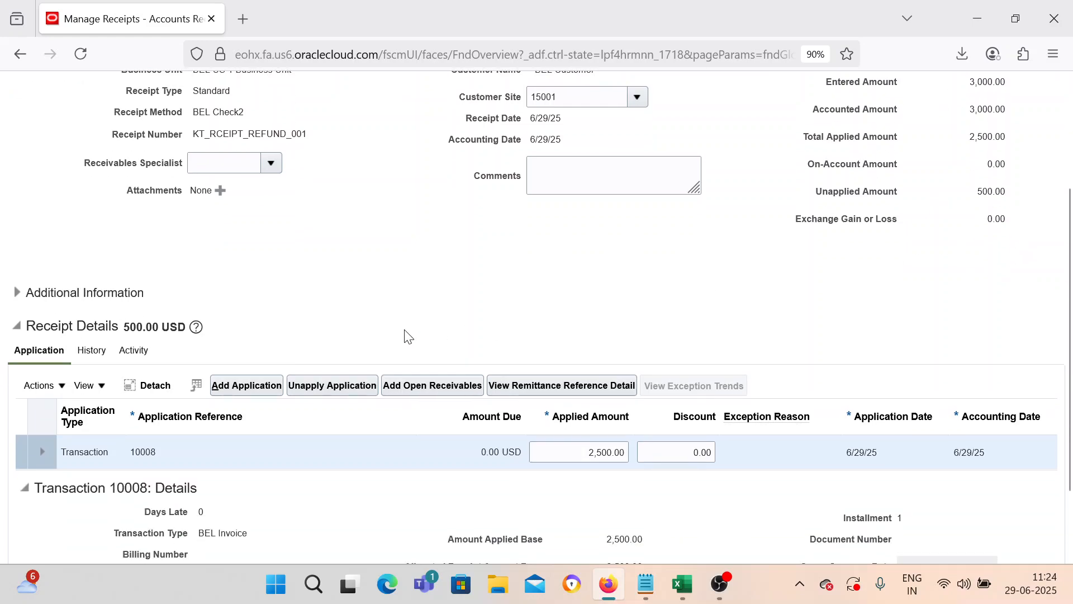
pyautogui.scroll(1, 95, 353)
pyautogui.scroll(-1, 100, 358)
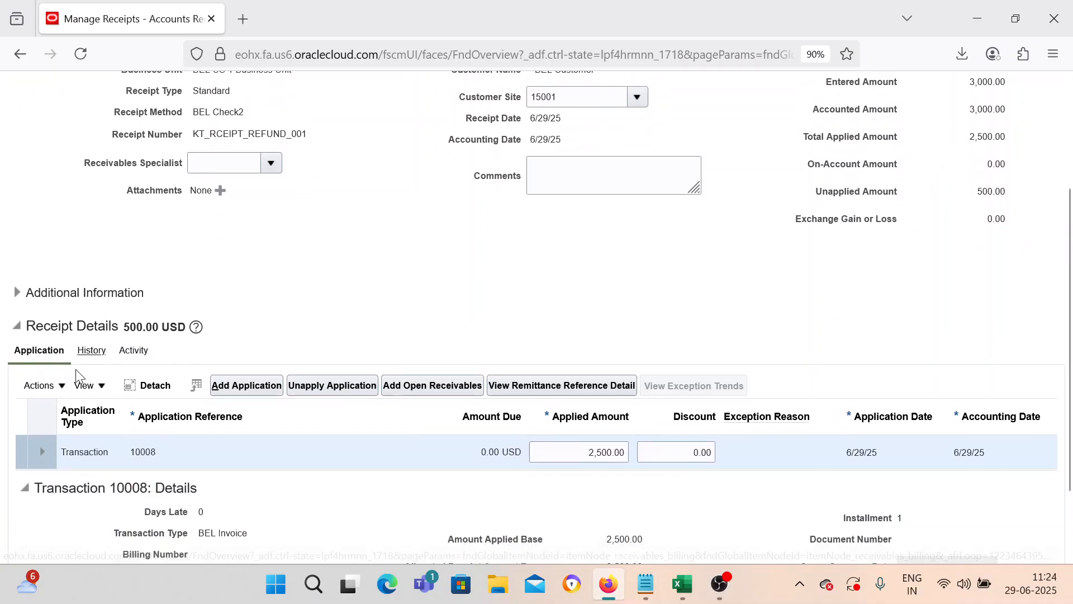
pyautogui.click(56, 390)
# Step: Choose Issue Refund to open the refund dialog prefilled with 500.00 USD, and nudge it down
pyautogui.moveTo(72, 361)
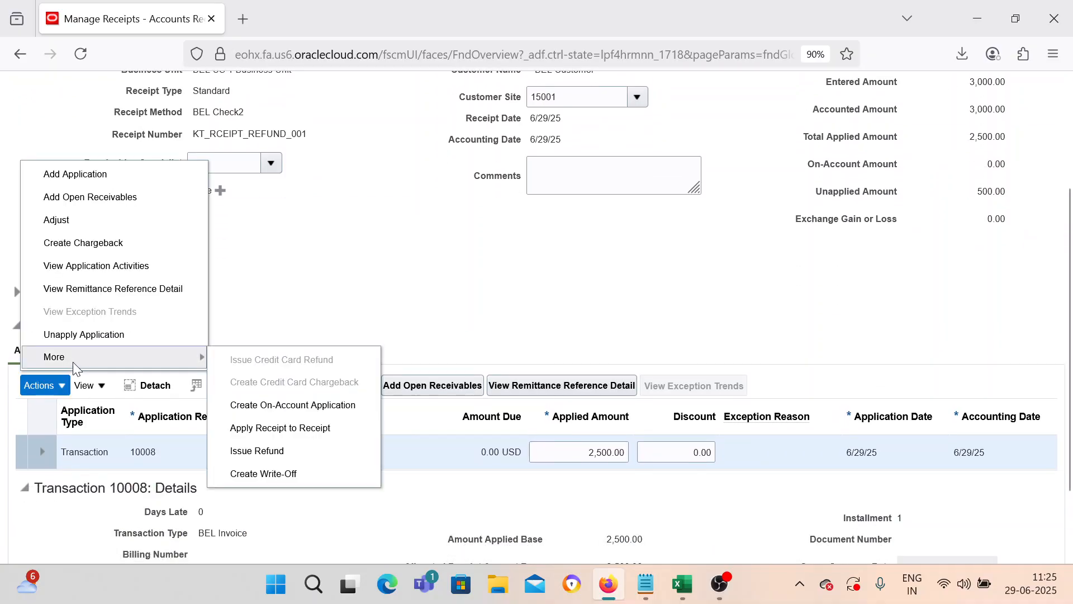
pyautogui.click(290, 451)
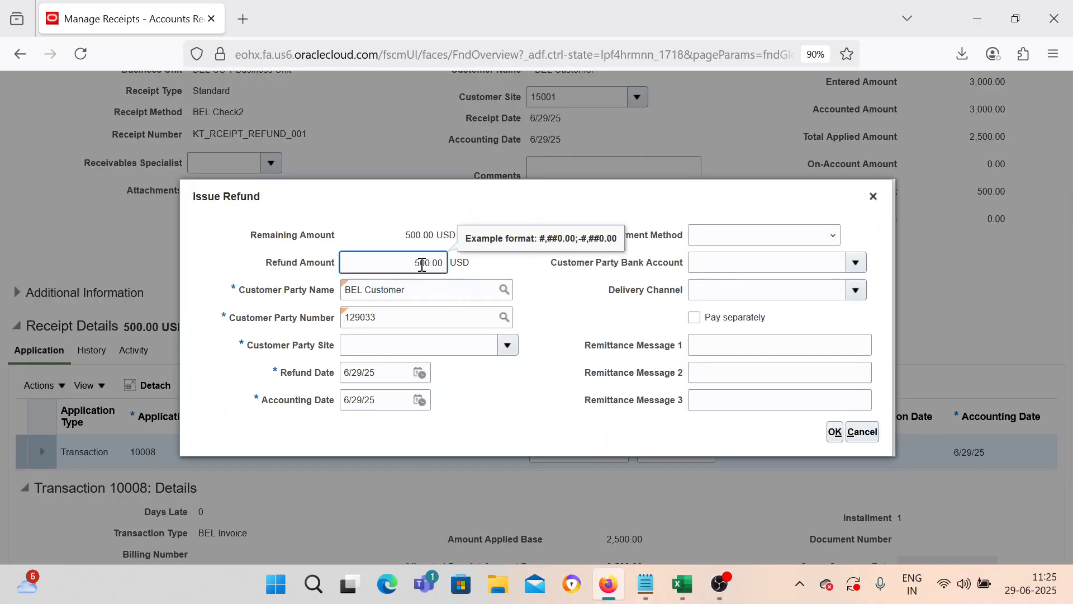
pyautogui.moveTo(532, 200); pyautogui.dragTo(515, 228)
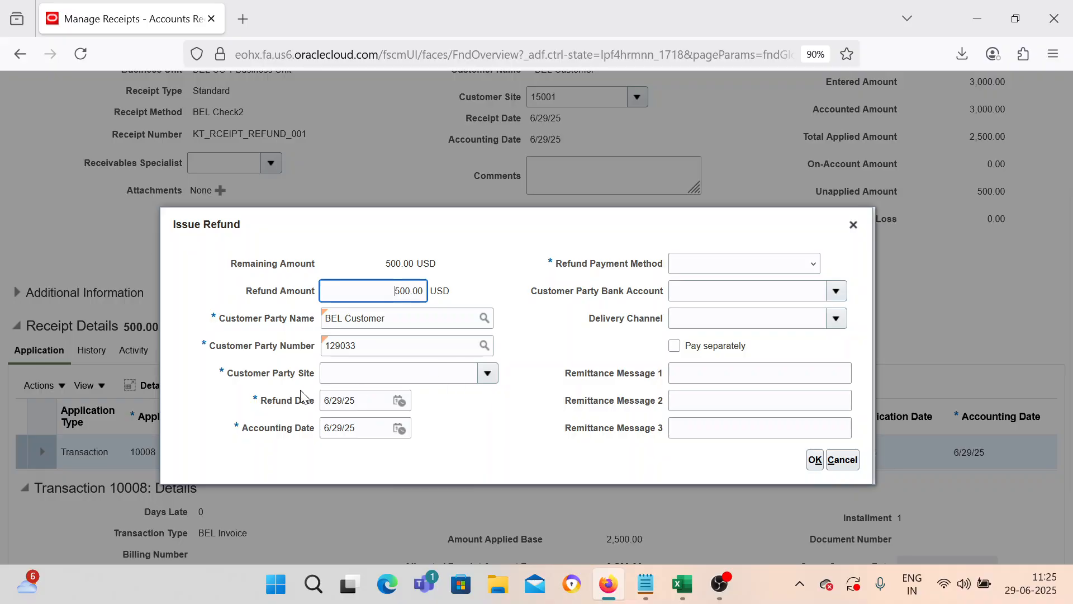
# Step: Issue the 500.00 USD refund by Check to BEL Customer's Ackworth site
pyautogui.click(491, 381)
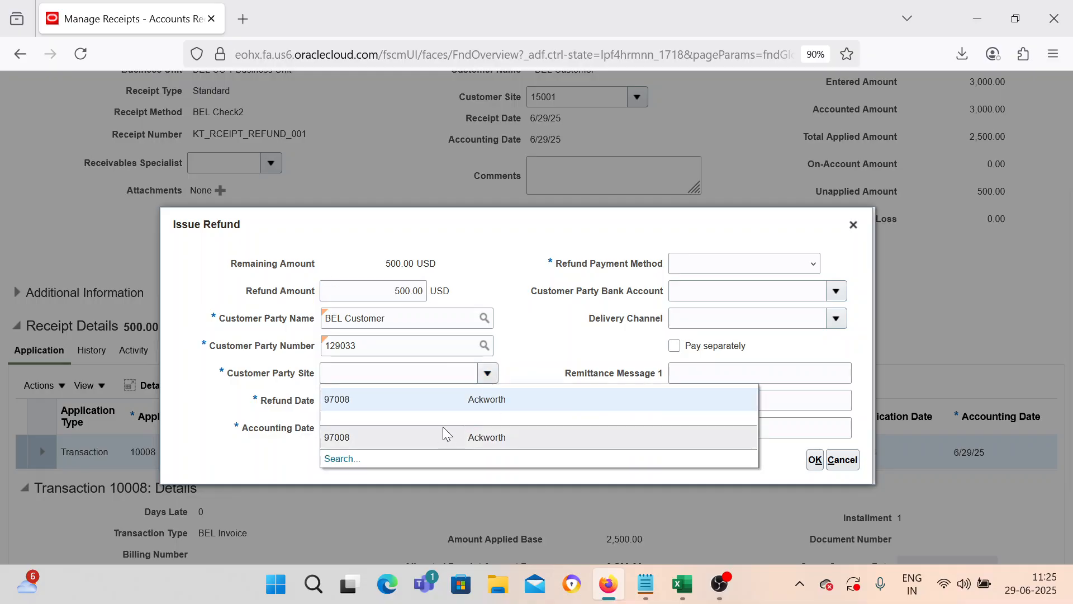
pyautogui.click(452, 403)
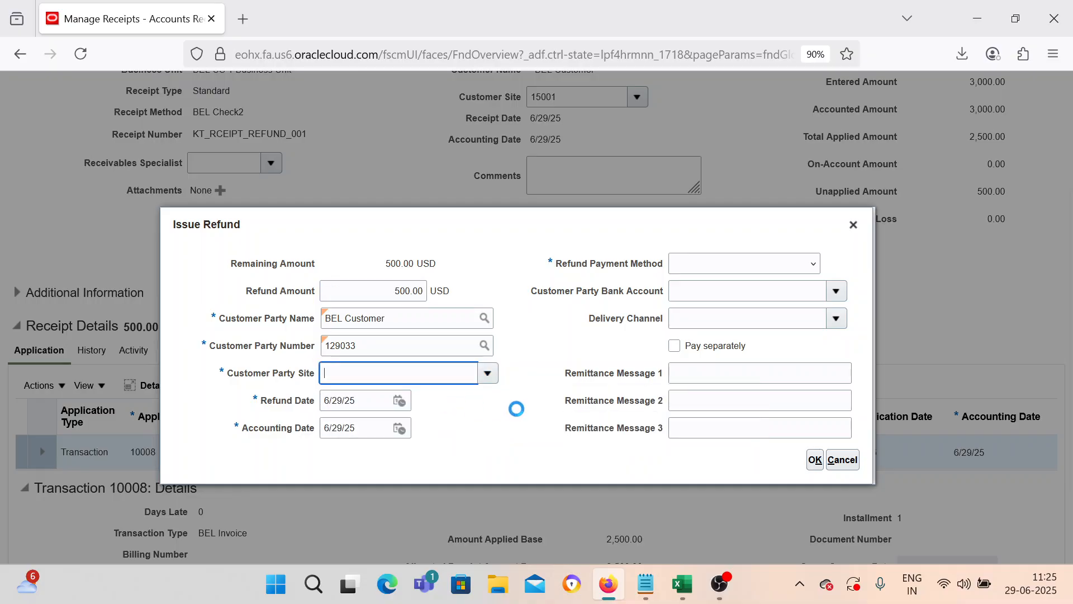
pyautogui.click(712, 269)
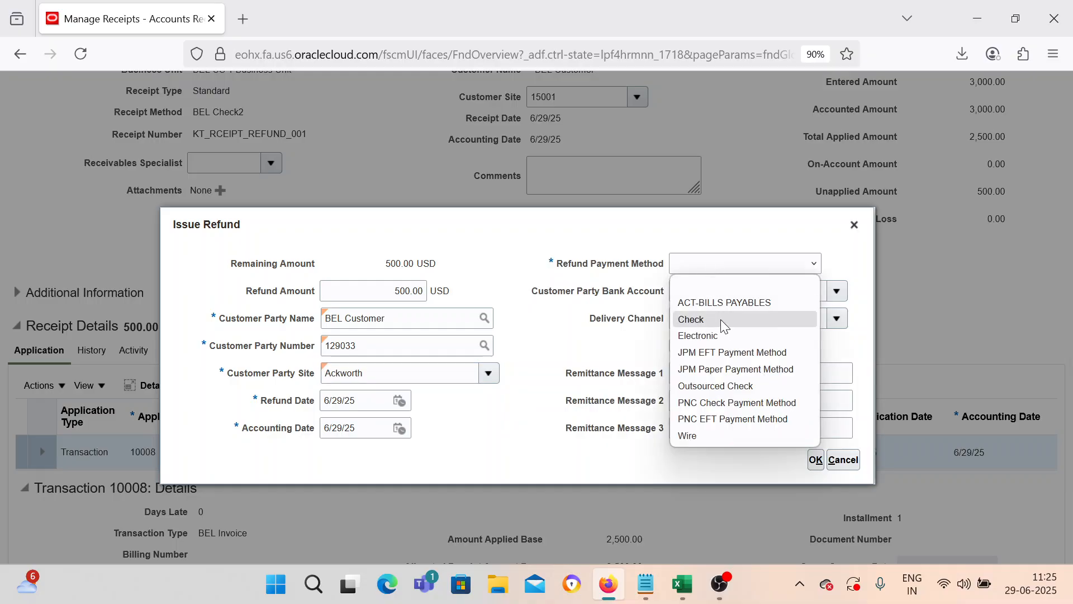
pyautogui.click(722, 320)
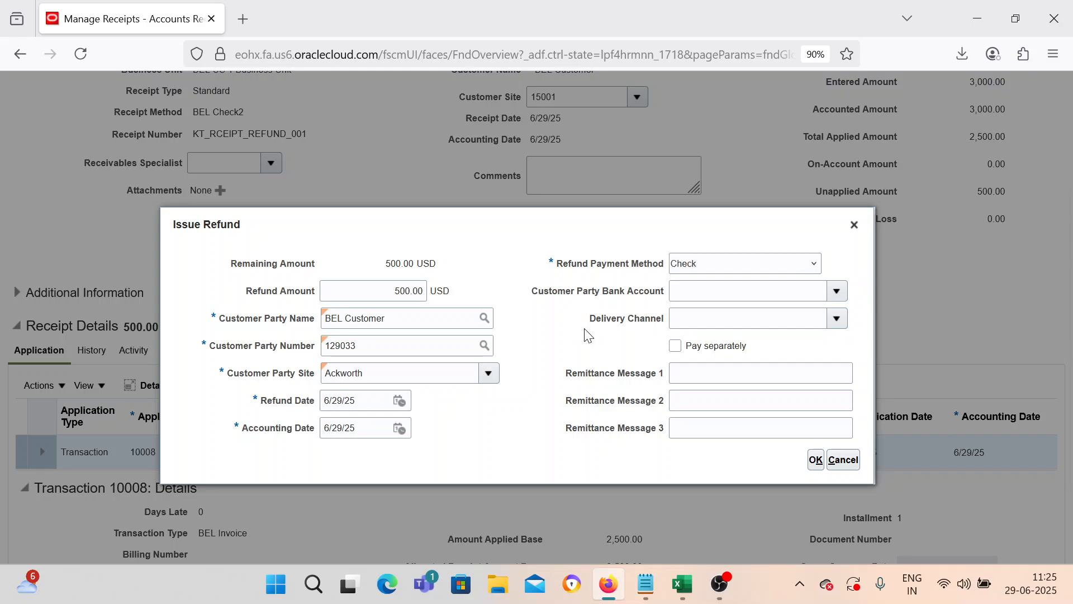
pyautogui.scroll(-3, 587, 335)
pyautogui.click(817, 463)
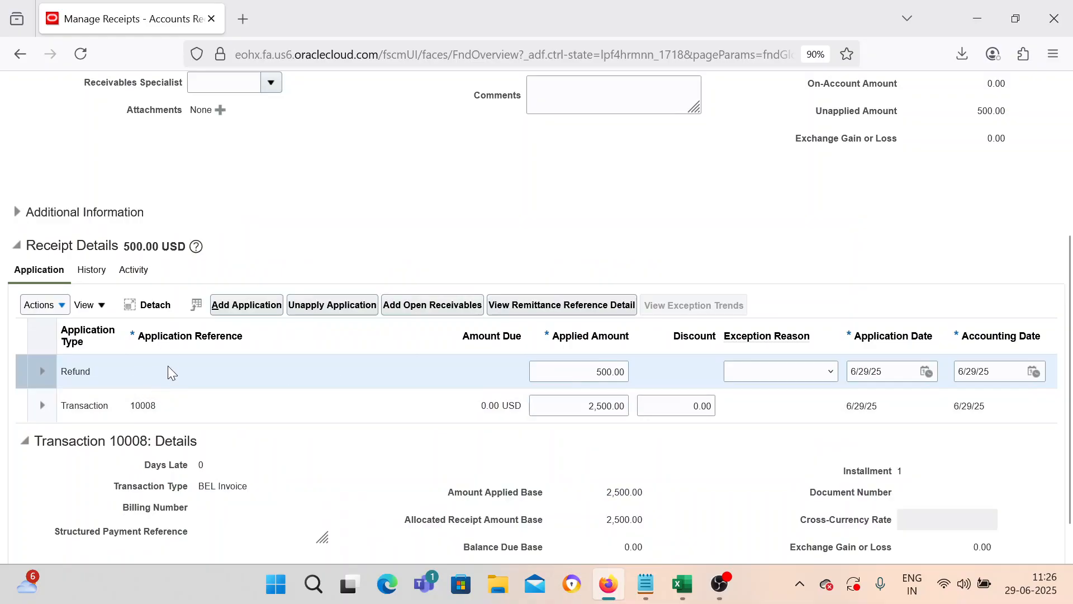
# Step: Save receipt KT_RCEIPT_REFUND_001 so the refund gets reference 8001 and 0.00 stays unapplied
pyautogui.scroll(8, 742, 192)
pyautogui.click(924, 134)
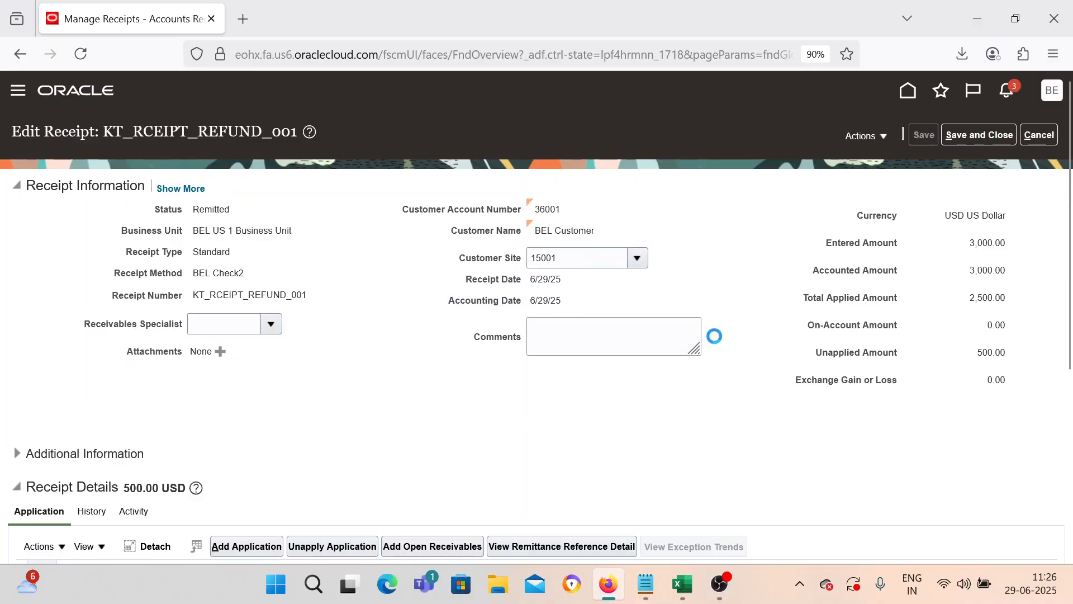
pyautogui.scroll(-4, 715, 336)
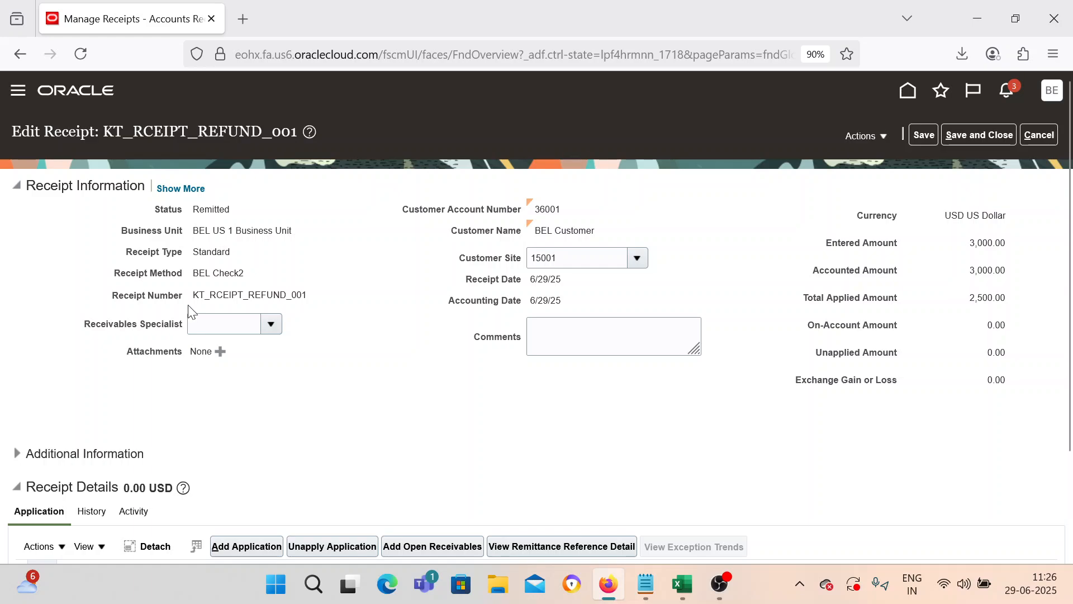
pyautogui.scroll(-2, 856, 376)
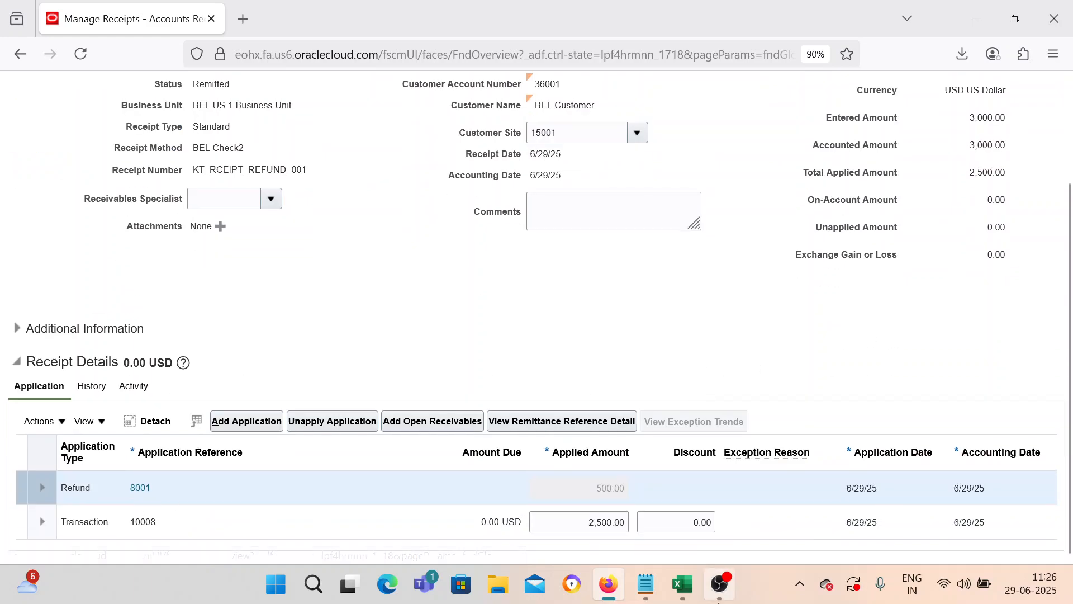
# Step: Note refund reference 8001 on a new line in Notepad below the receipt number
pyautogui.click(646, 584)
pyautogui.click(306, 152)
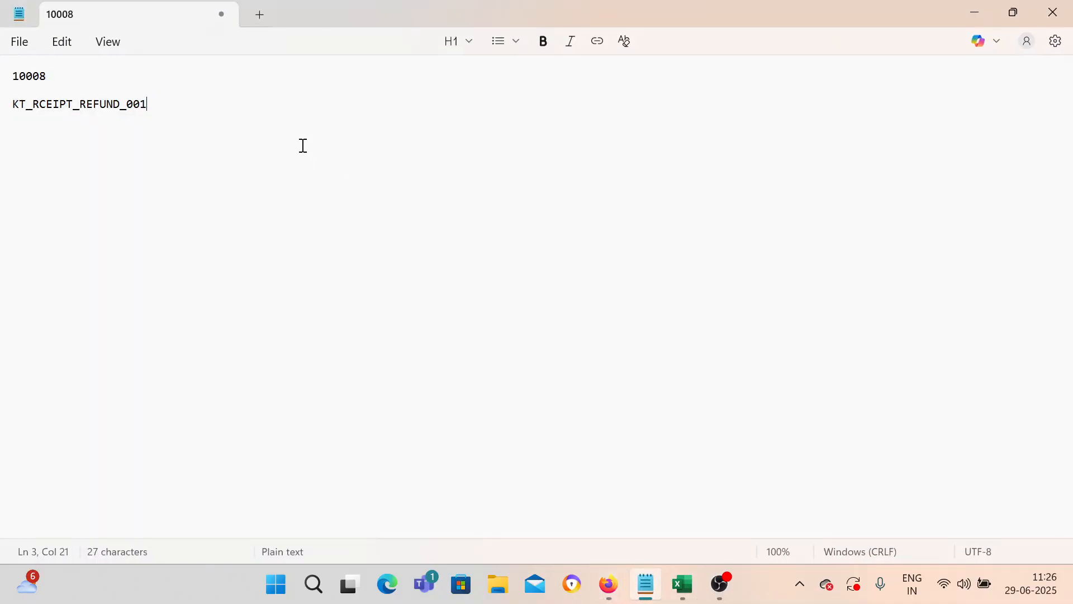
pyautogui.press('Return')
pyautogui.press('Return')
pyautogui.write('8001')
pyautogui.press('Return')
pyautogui.click(973, 8)
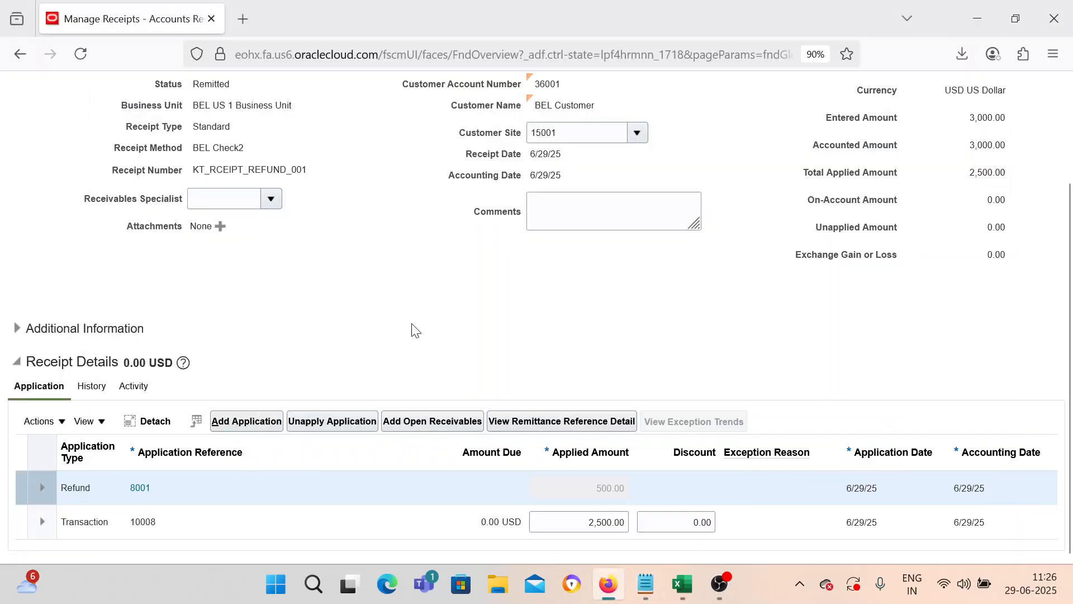
# Step: Save and close receipt KT_RCEIPT_REFUND_001 and leave the receipts area
pyautogui.scroll(2, 415, 331)
pyautogui.scroll(-2, 285, 422)
pyautogui.scroll(2, 554, 386)
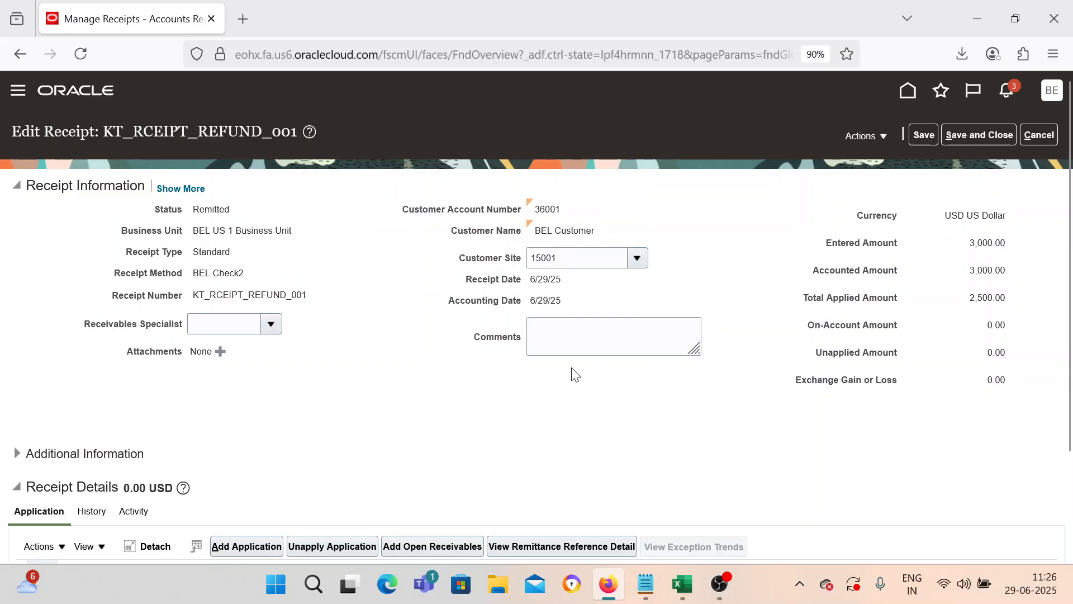
pyautogui.click(985, 135)
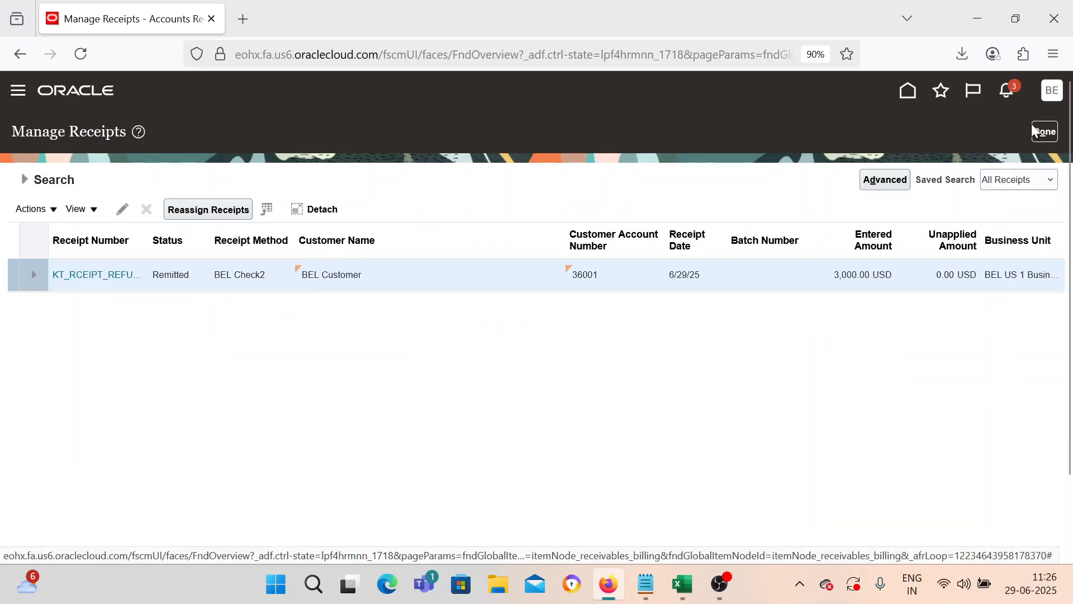
pyautogui.click(1041, 133)
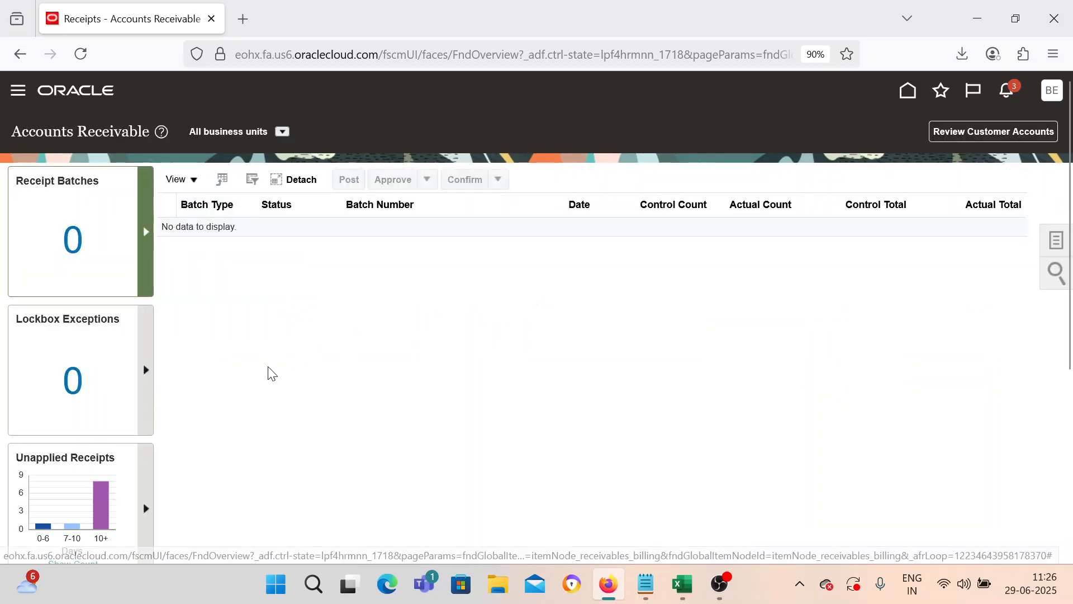
# Step: Go to Payables Invoices and open Manage Invoices from the Tasks list
pyautogui.click(18, 90)
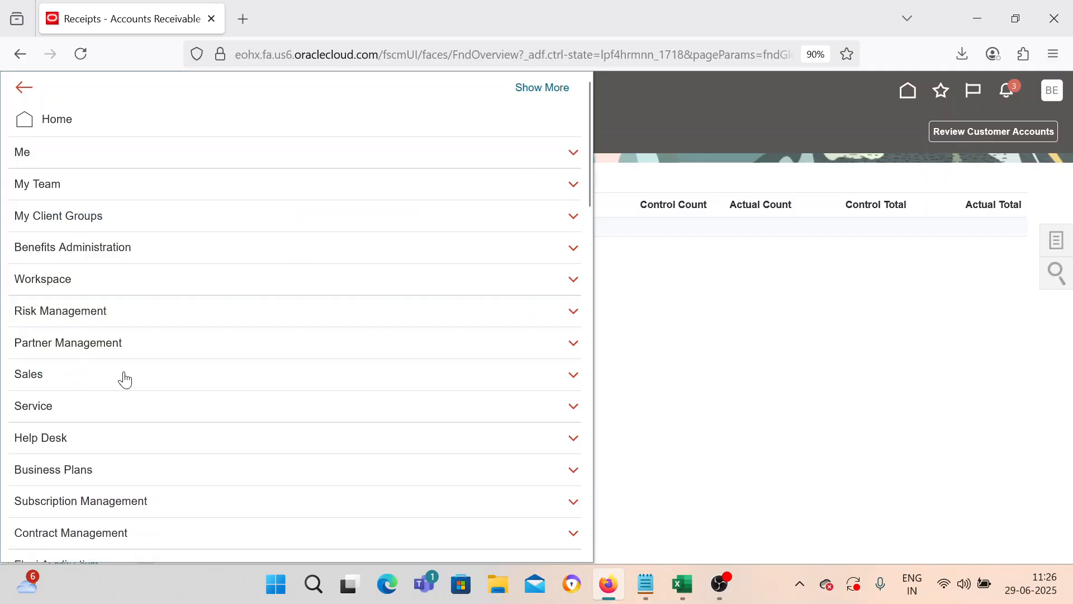
pyautogui.scroll(-4, 122, 377)
pyautogui.scroll(-4, 124, 380)
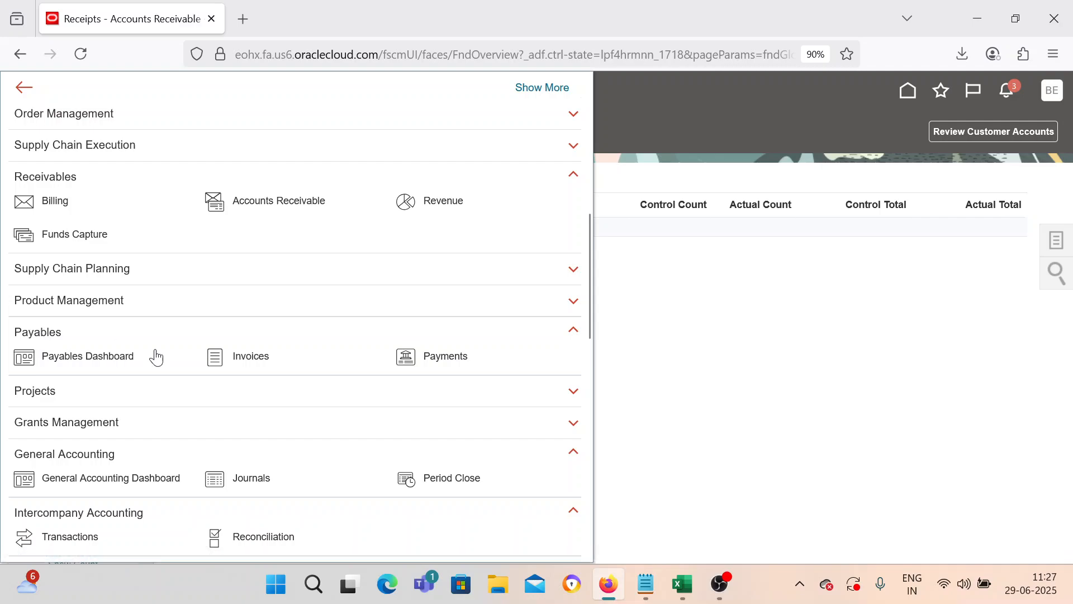
pyautogui.click(215, 358)
pyautogui.click(1054, 245)
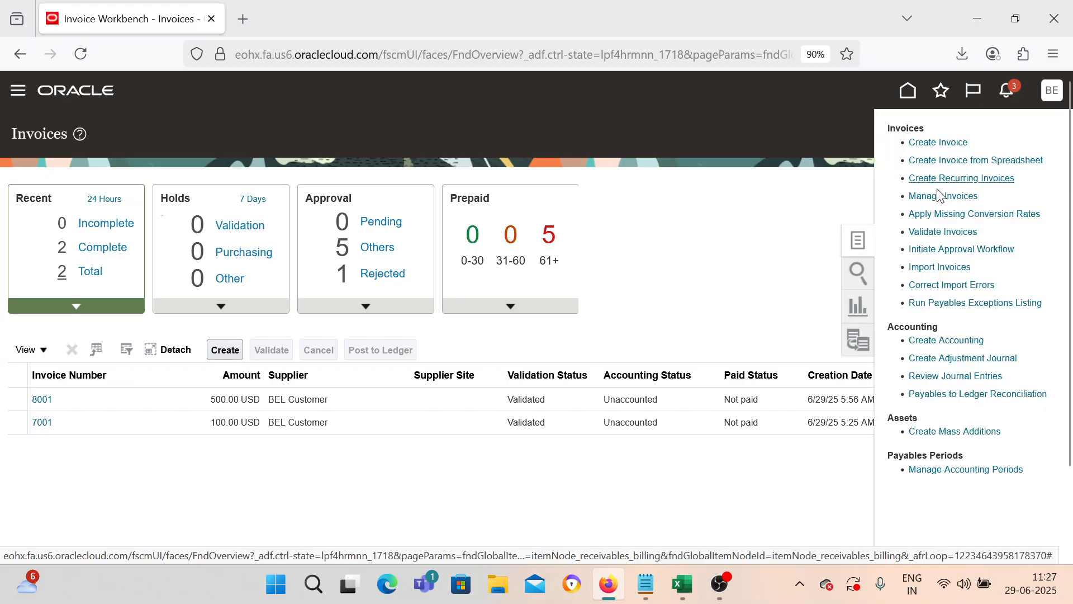
pyautogui.click(513, 236)
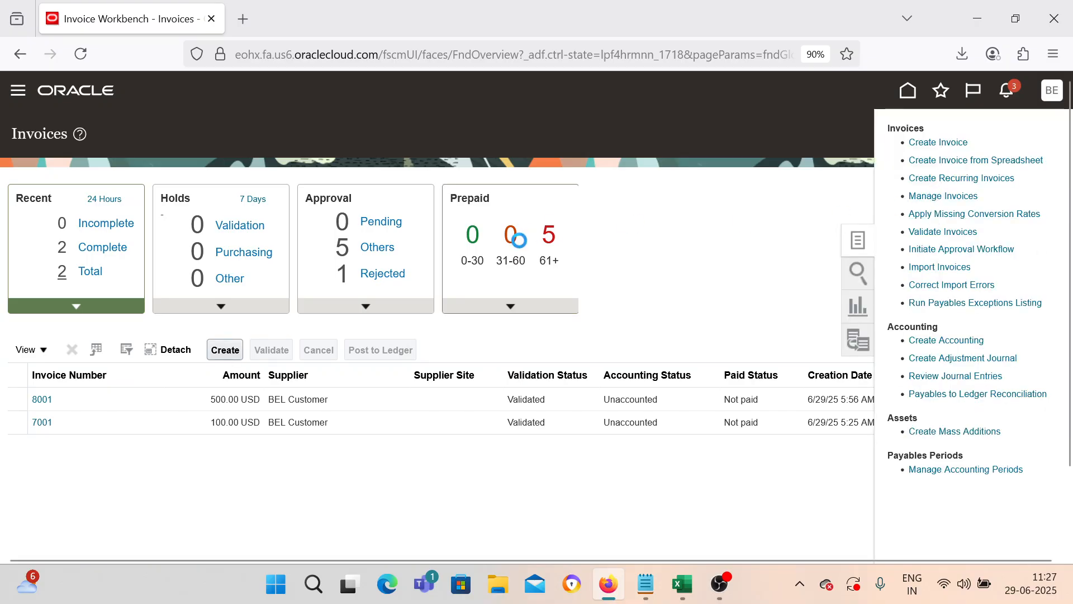
# Step: Search invoices for number 8001 and open payment request 8001's details
pyautogui.click(299, 287)
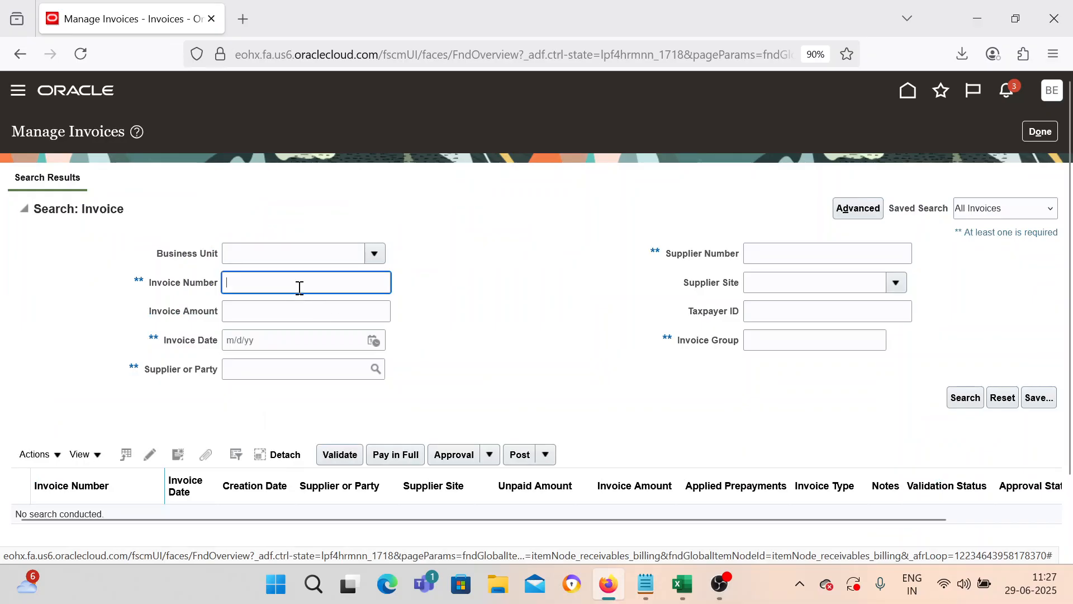
pyautogui.click(656, 581)
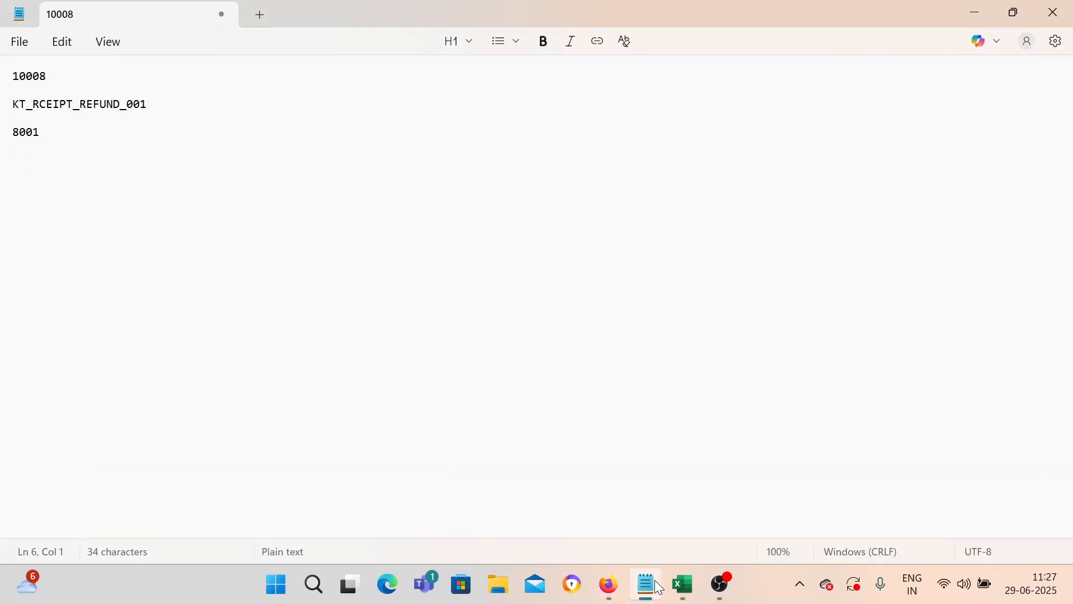
pyautogui.click(655, 579)
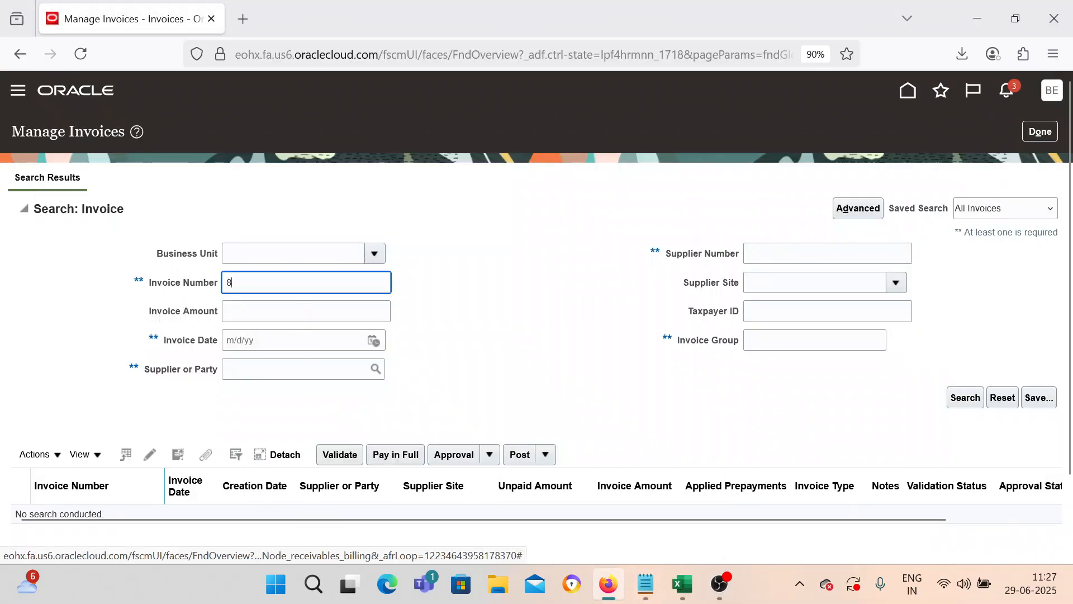
pyautogui.click(963, 399)
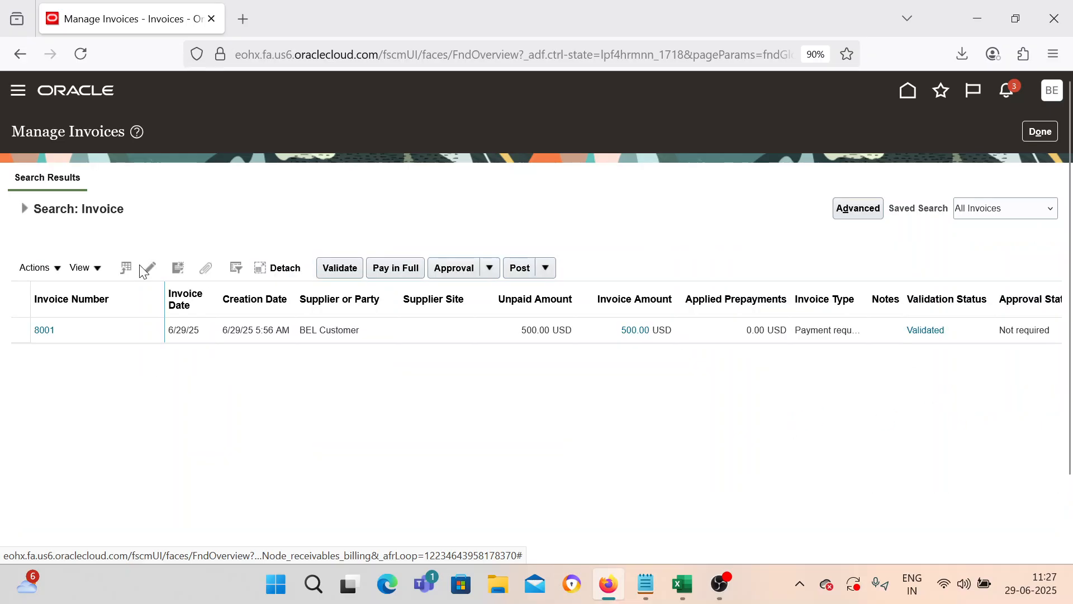
pyautogui.click(45, 330)
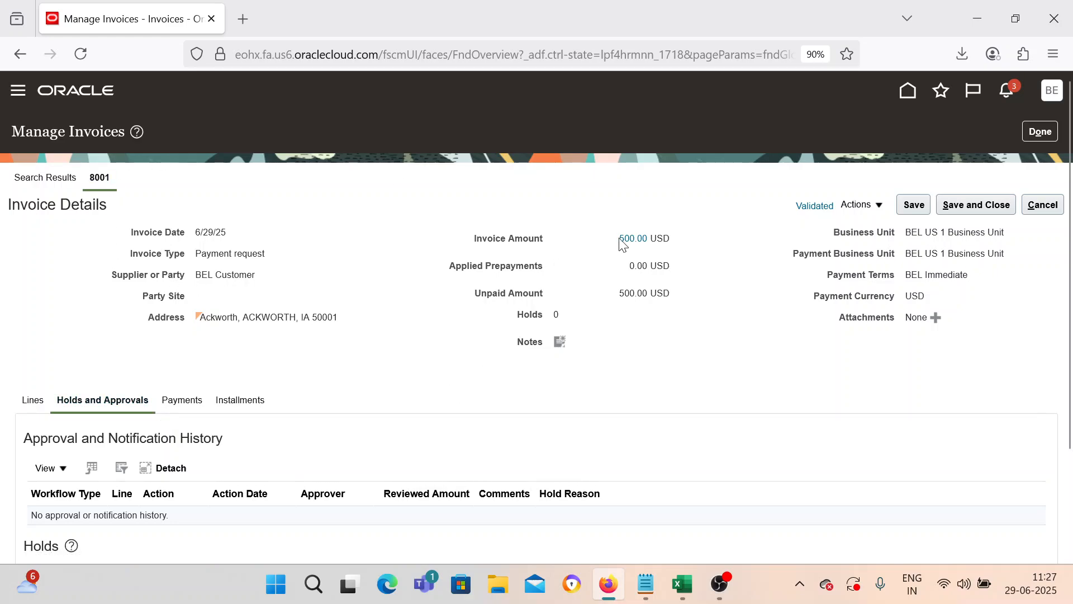
# Step: Review payment request 8001's single 500.00 line and its Actions menu
pyautogui.scroll(-3, 559, 335)
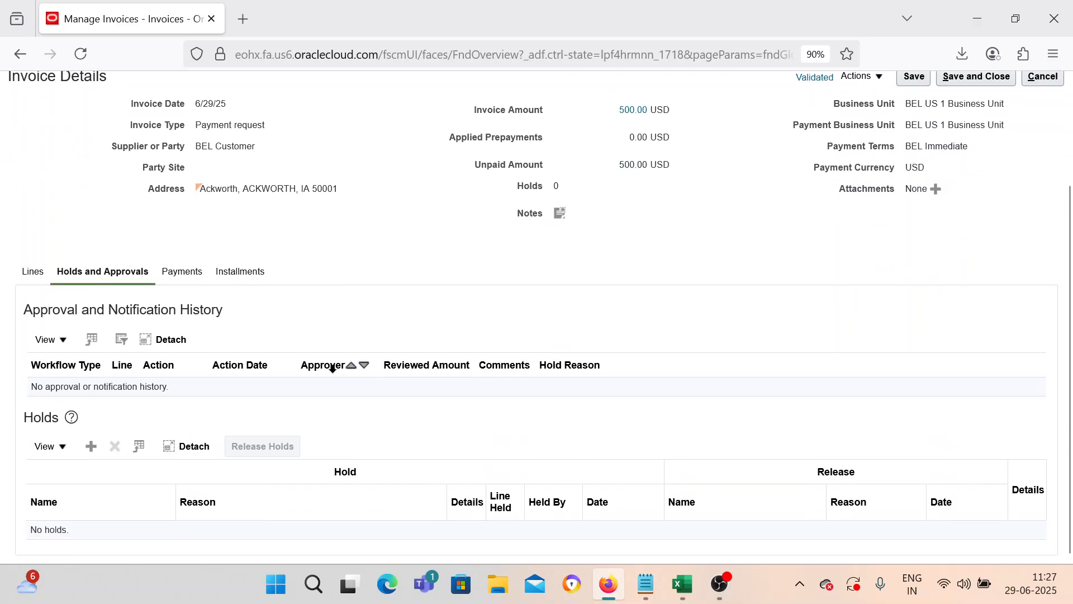
pyautogui.click(39, 277)
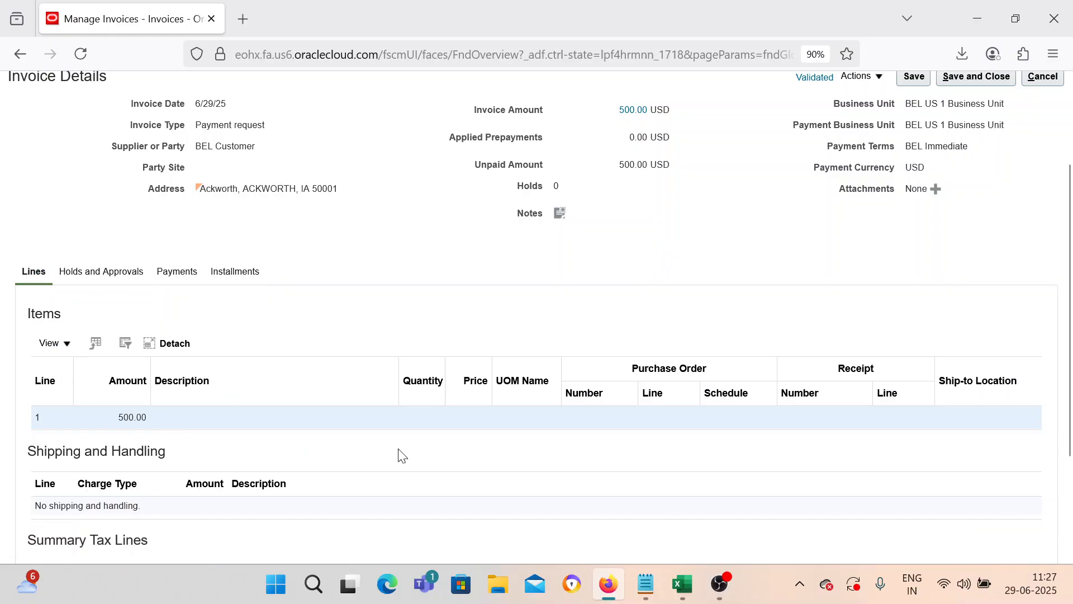
pyautogui.scroll(3, 402, 455)
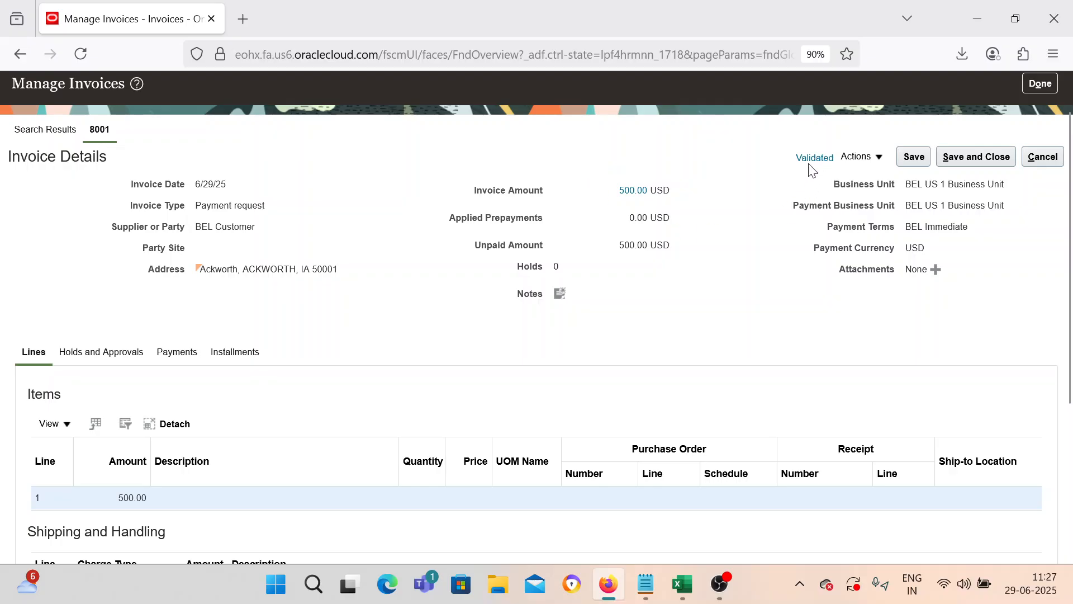
pyautogui.click(855, 158)
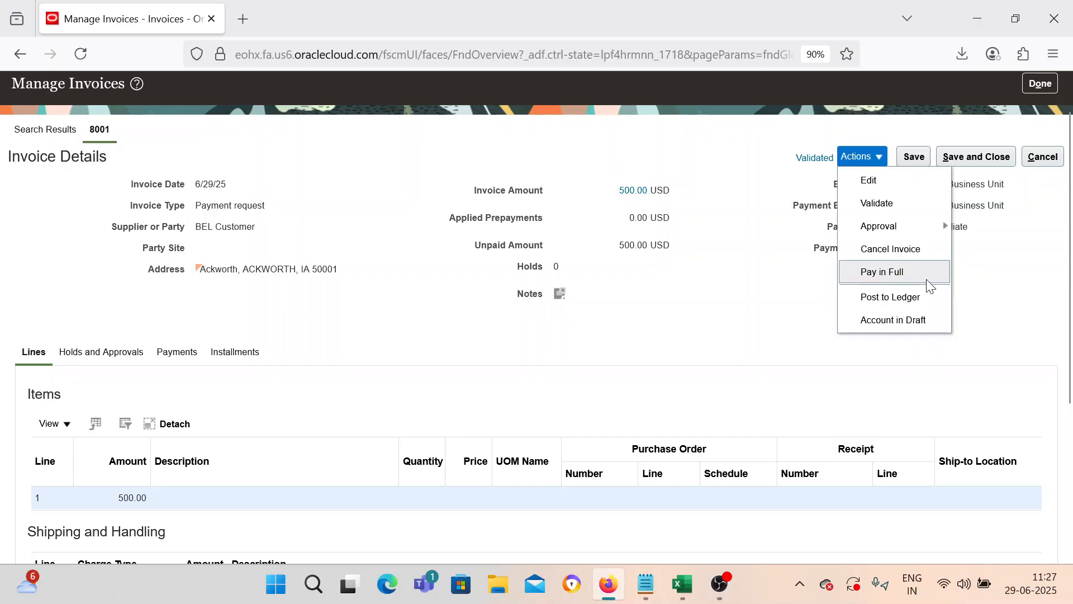
pyautogui.click(742, 300)
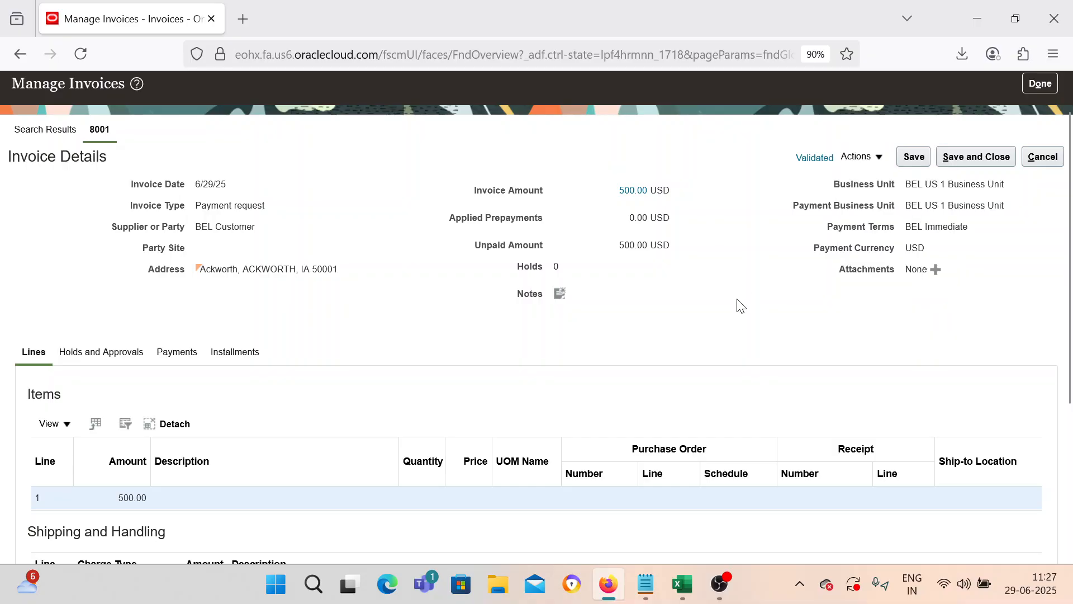
# Step: Save and close payment request 8001 and return to the Excel tracker
pyautogui.scroll(1, 736, 304)
pyautogui.click(976, 204)
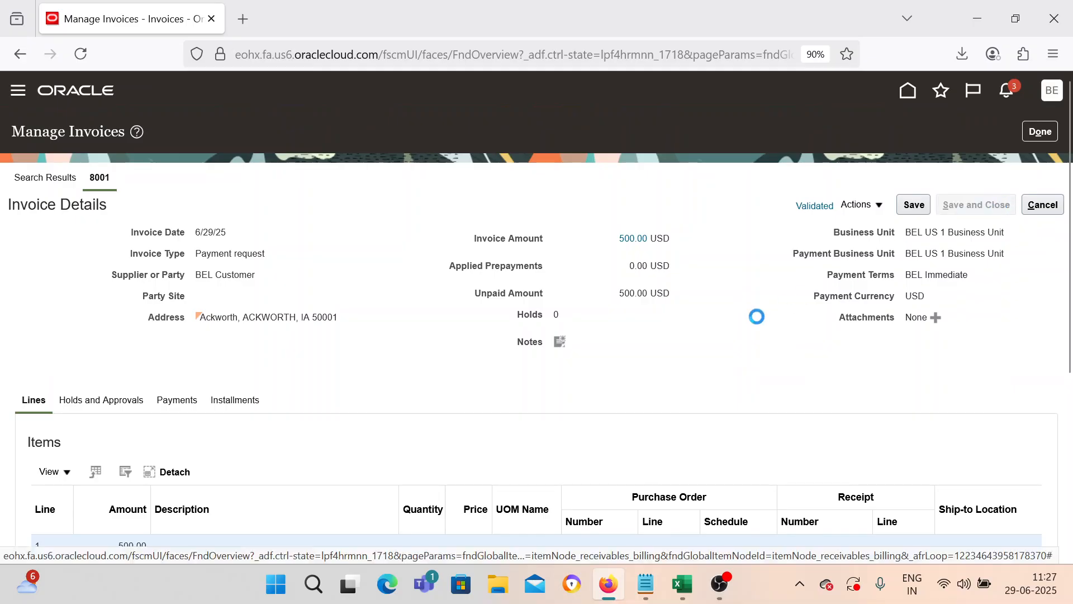
pyautogui.click(683, 584)
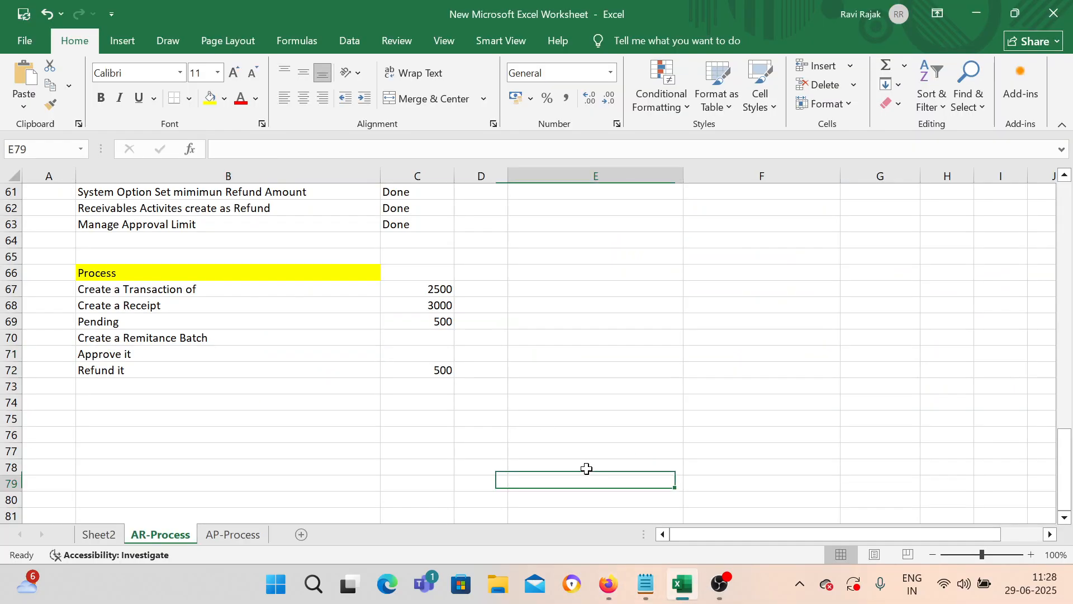
# Step: Review the refund amount and process cells around rows 67-72 of the AR-Process sheet
pyautogui.click(444, 366)
pyautogui.click(459, 353)
pyautogui.click(408, 340)
pyautogui.click(489, 288)
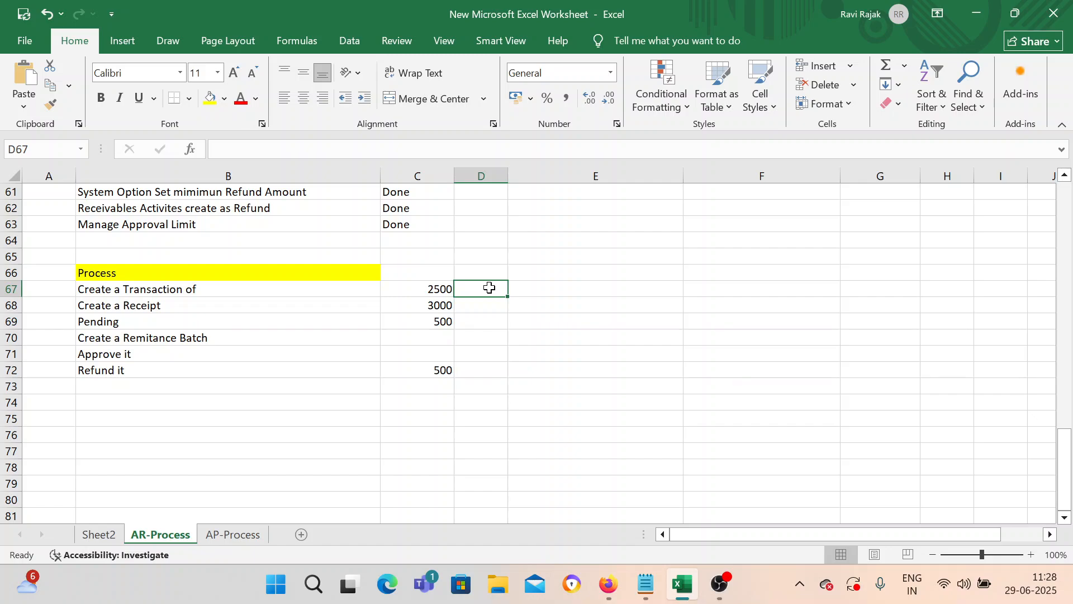
pyautogui.scroll(15, 445, 363)
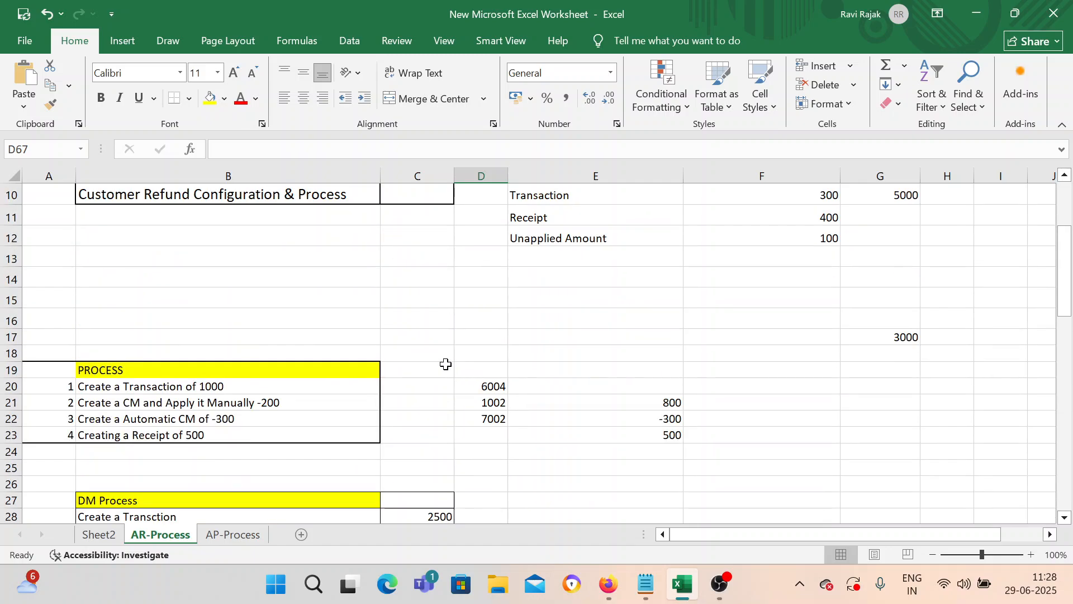
# Step: Copy Done from C9 into C10 for the Customer Refund Configuration & Process row
pyautogui.click(402, 425)
pyautogui.click(410, 404)
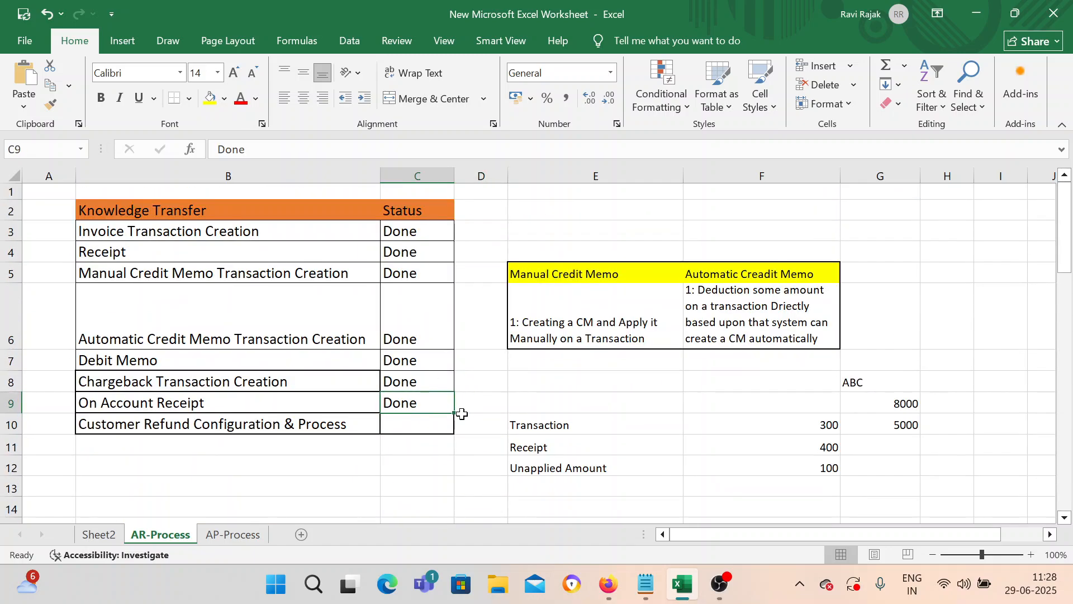
pyautogui.moveTo(455, 413); pyautogui.dragTo(451, 432)
pyautogui.click(351, 463)
pyautogui.scroll(-3, 351, 463)
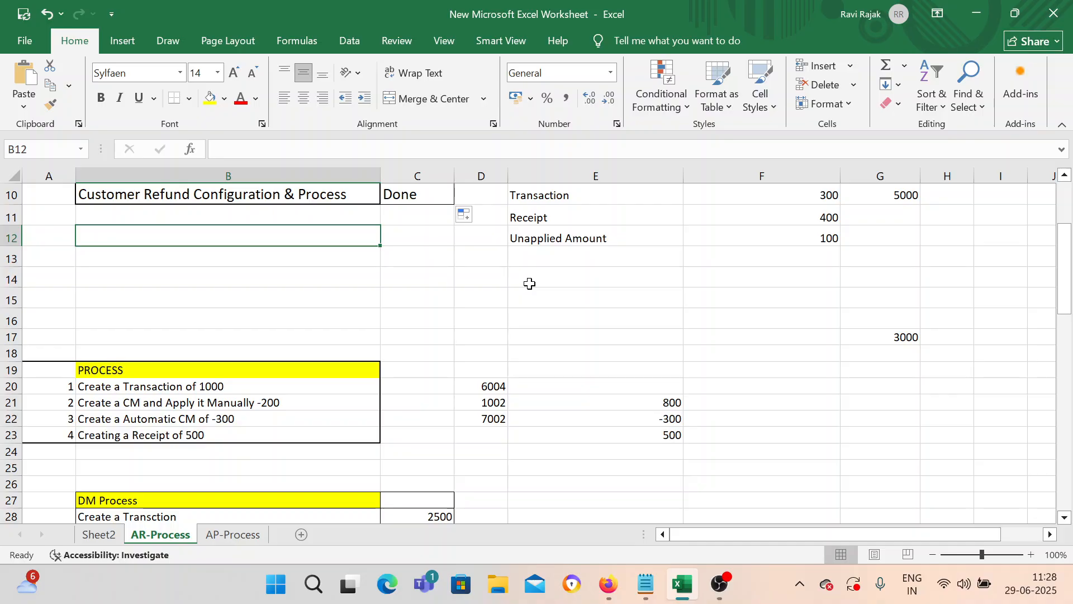
pyautogui.scroll(2, 510, 287)
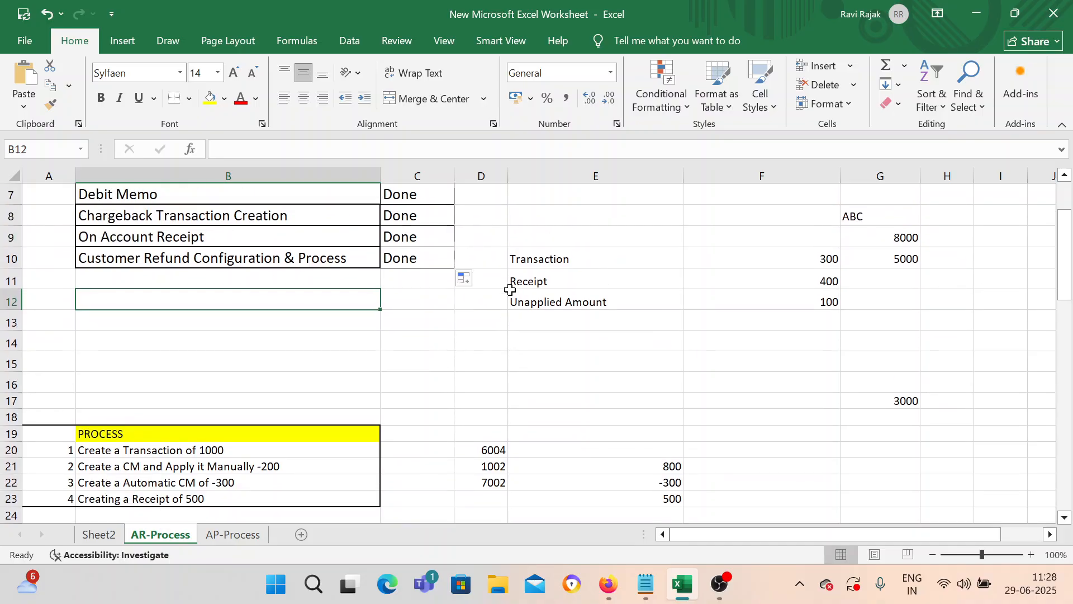
pyautogui.click(364, 367)
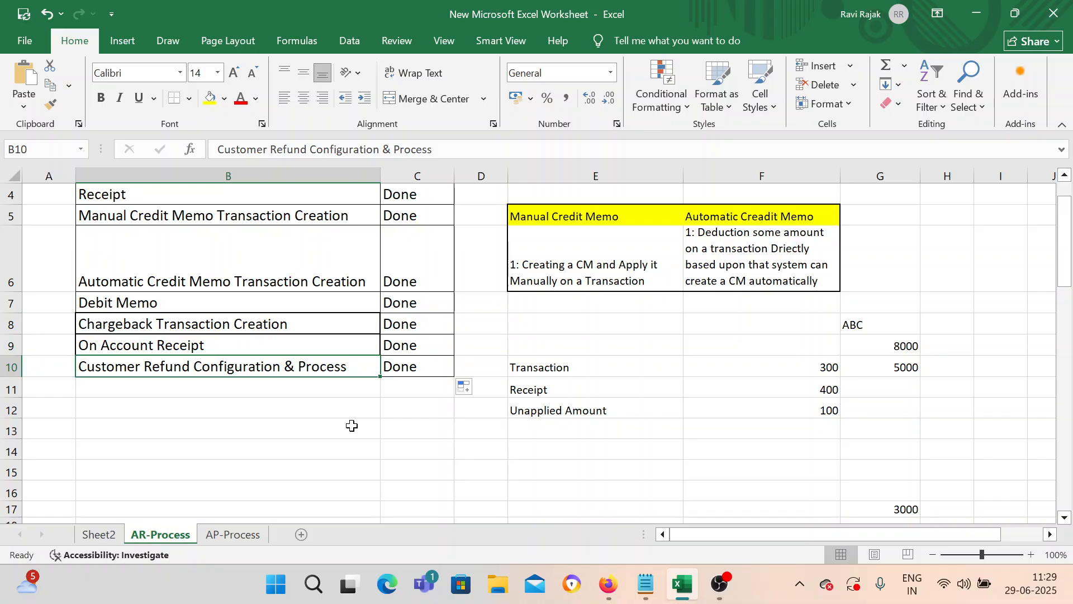
pyautogui.click(351, 414)
pyautogui.scroll(1, 351, 417)
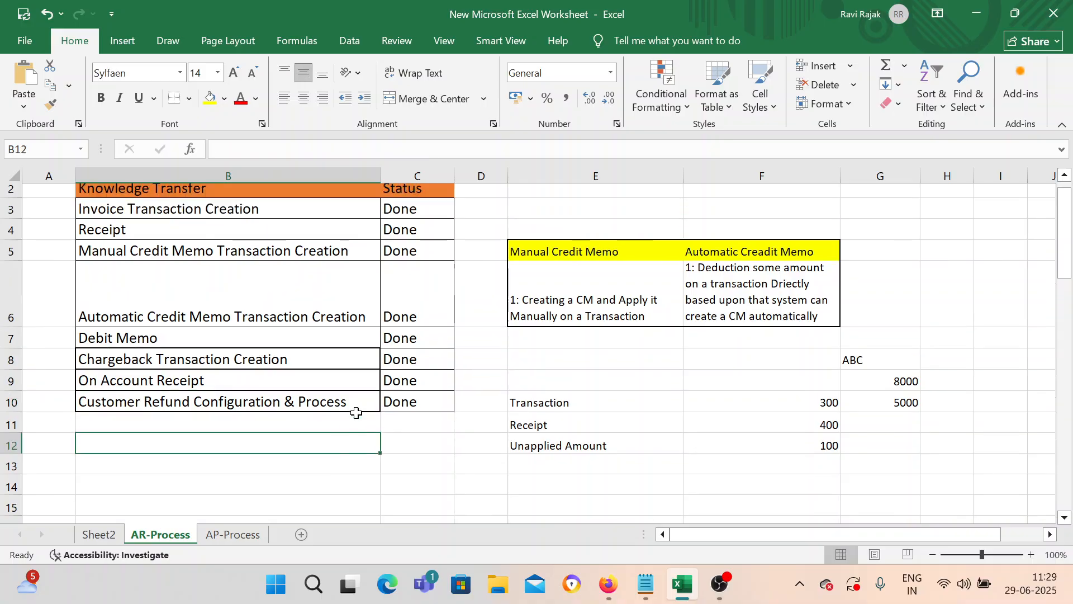
pyautogui.click(259, 428)
pyautogui.scroll(-2, 292, 443)
pyautogui.scroll(1, 297, 438)
pyautogui.scroll(1, 347, 412)
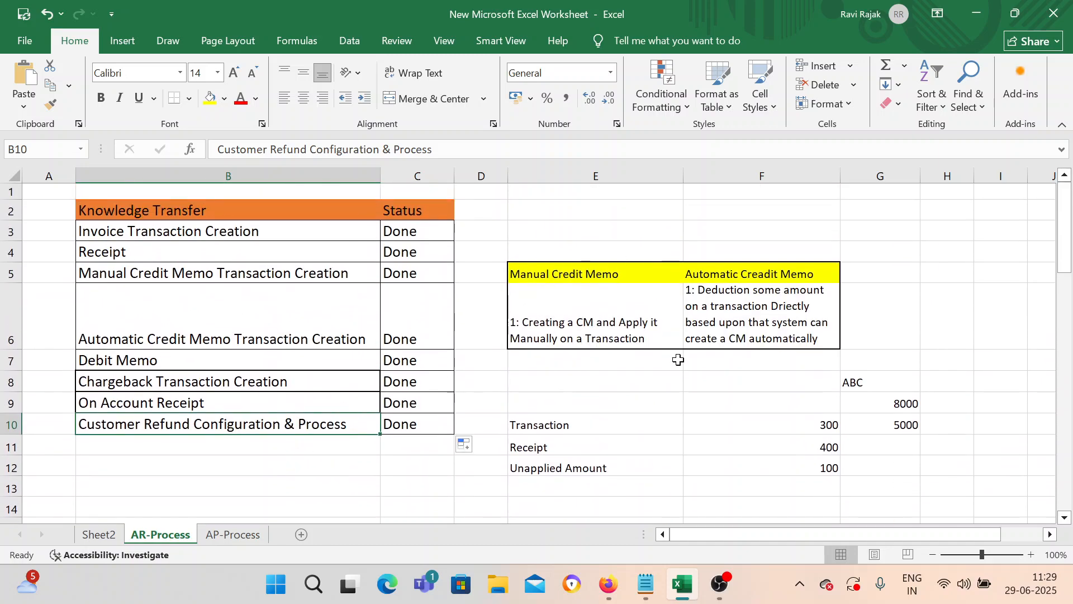
pyautogui.scroll(-2, 678, 359)
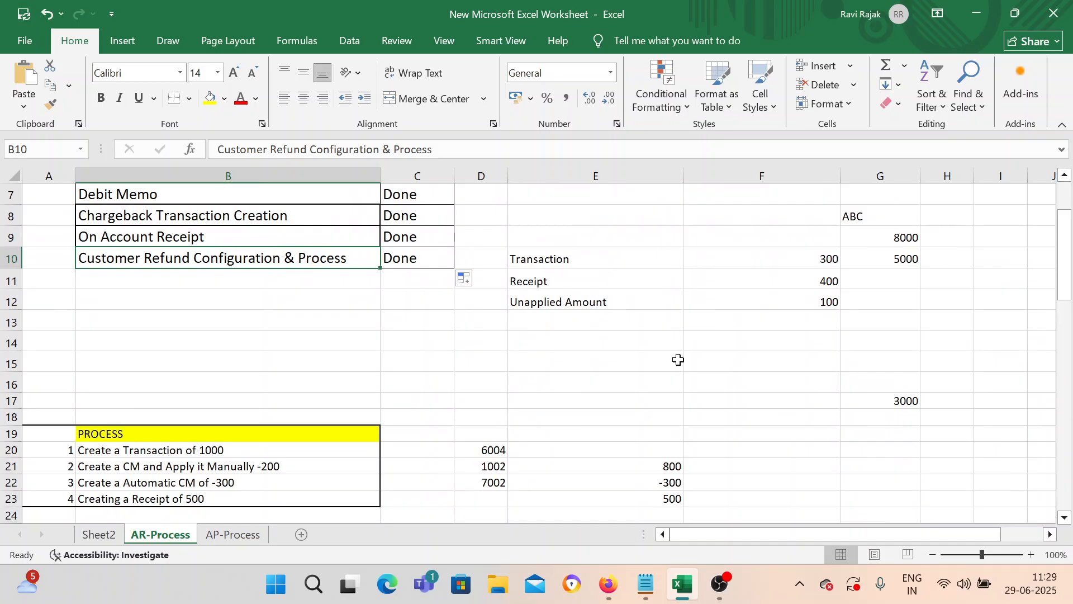
pyautogui.scroll(-13, 678, 359)
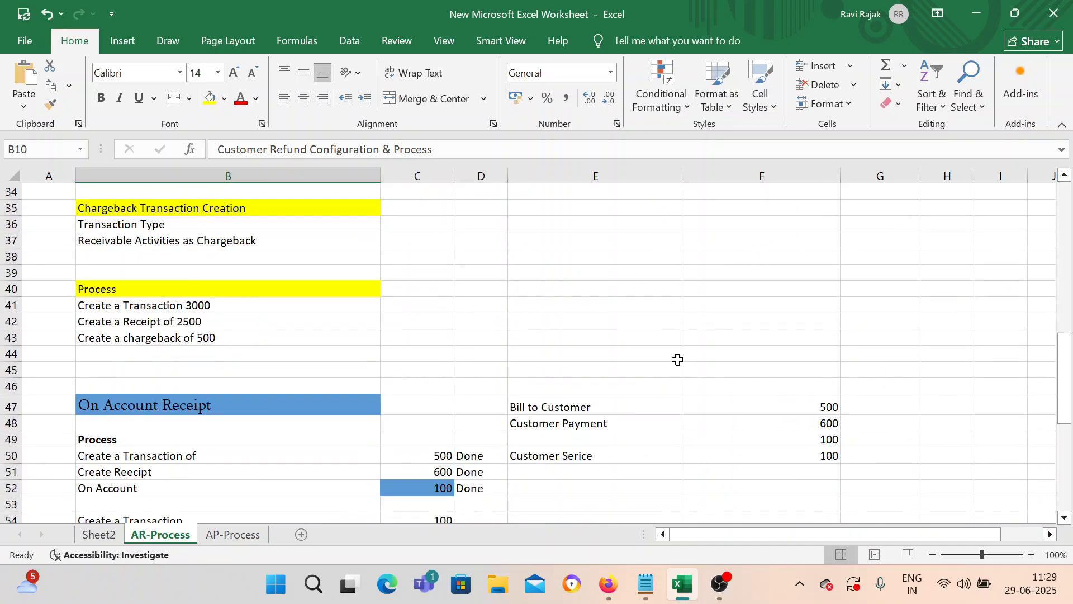
pyautogui.scroll(-5, 678, 359)
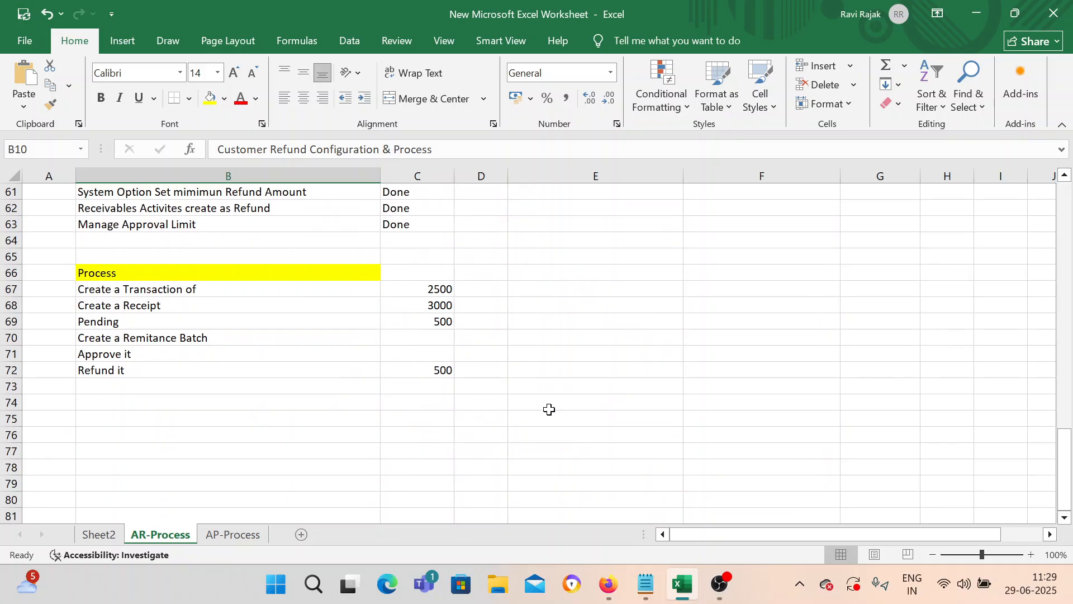
pyautogui.moveTo(729, 595)
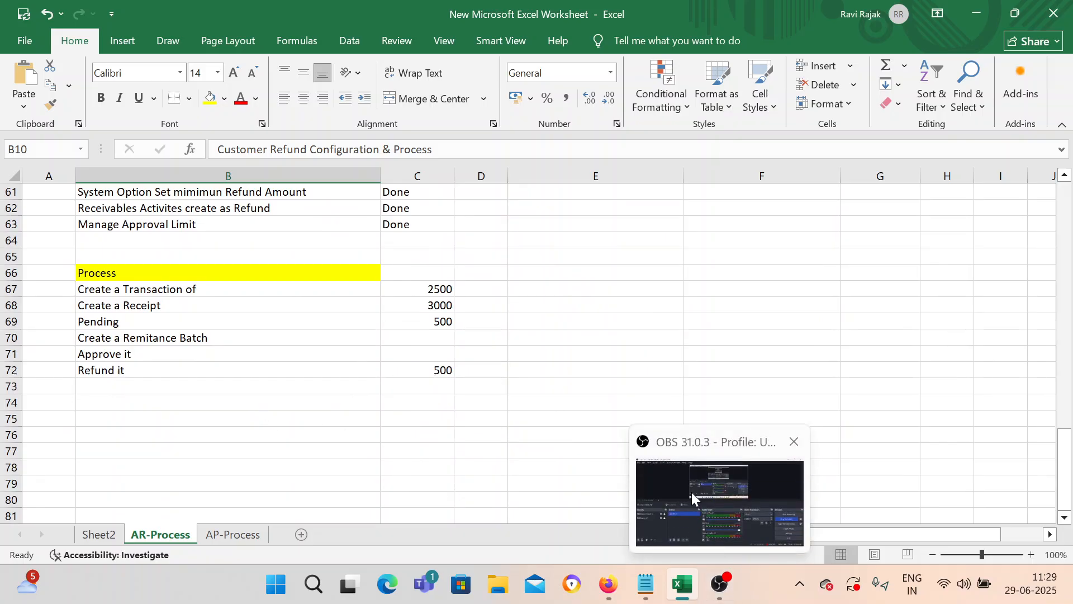